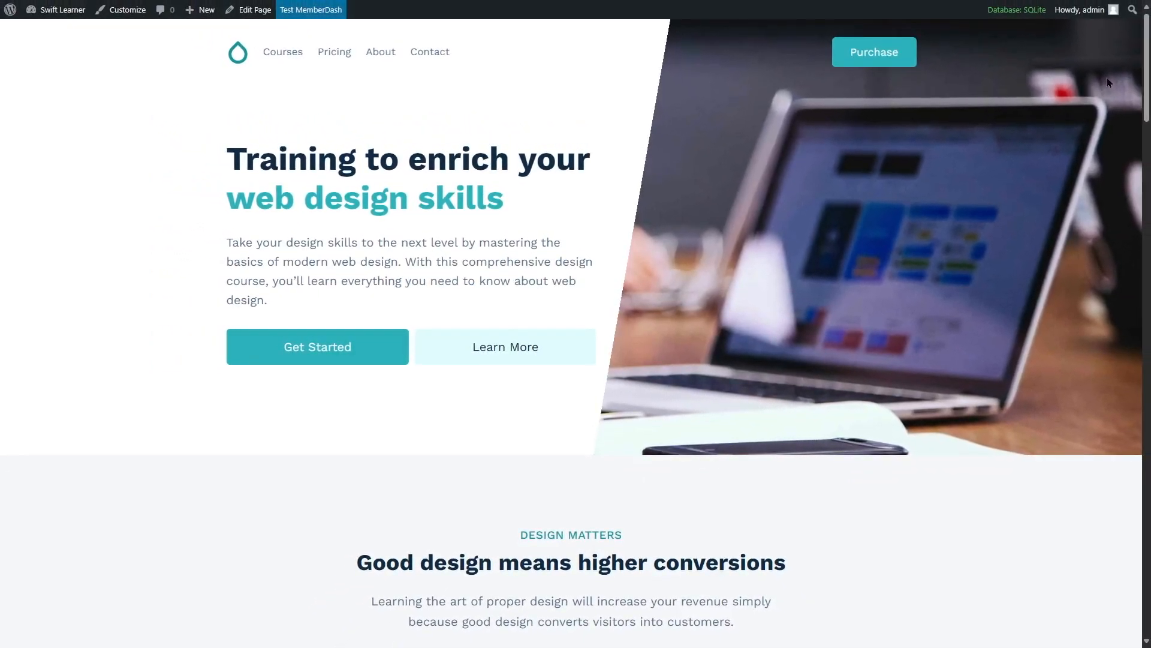
- Look over the course site's home page and its Courses list, returning to the home page
scroll(1107, 77, "down", 9)
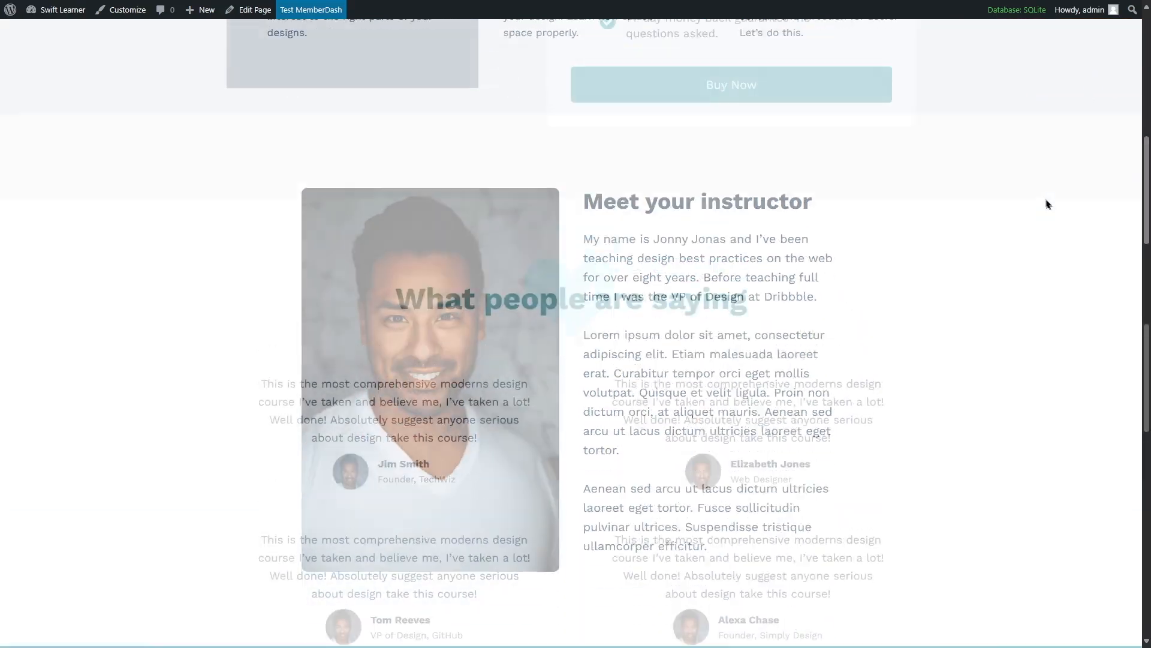
scroll(1046, 192, "up", 10)
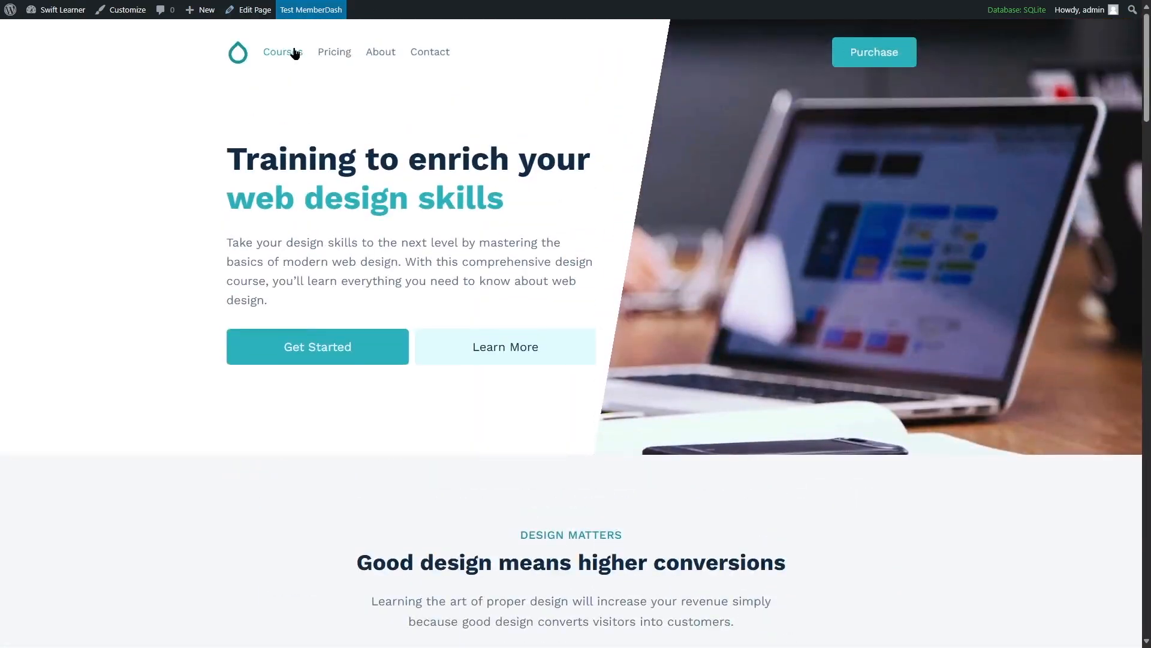
left_click(294, 53)
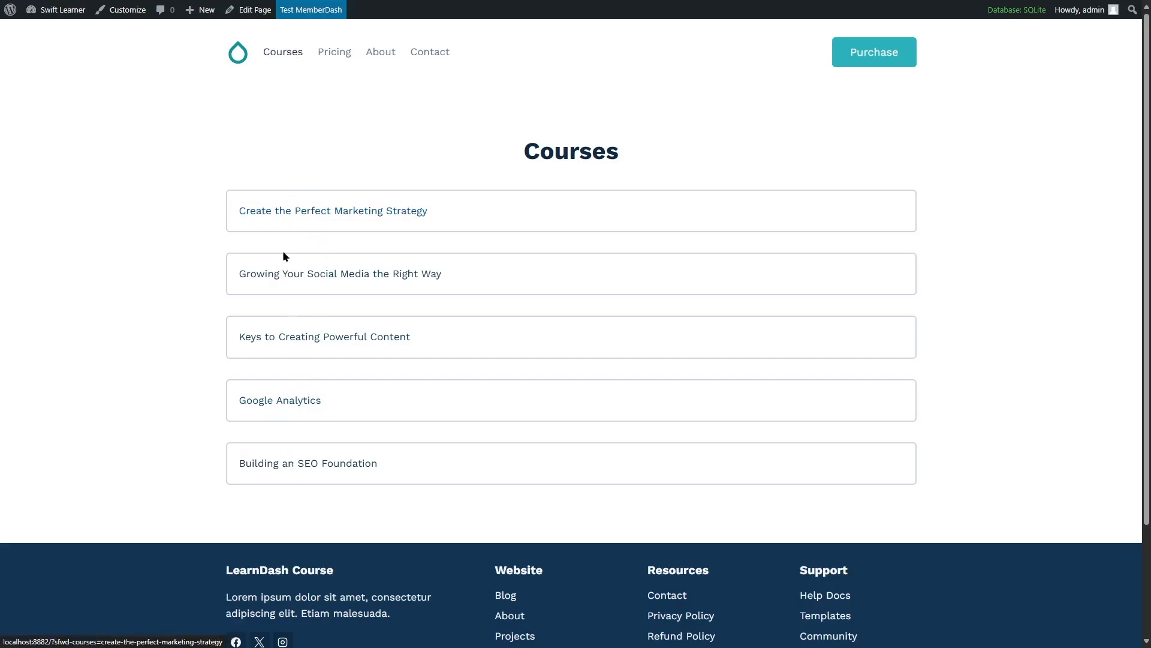
key("alt+Left")
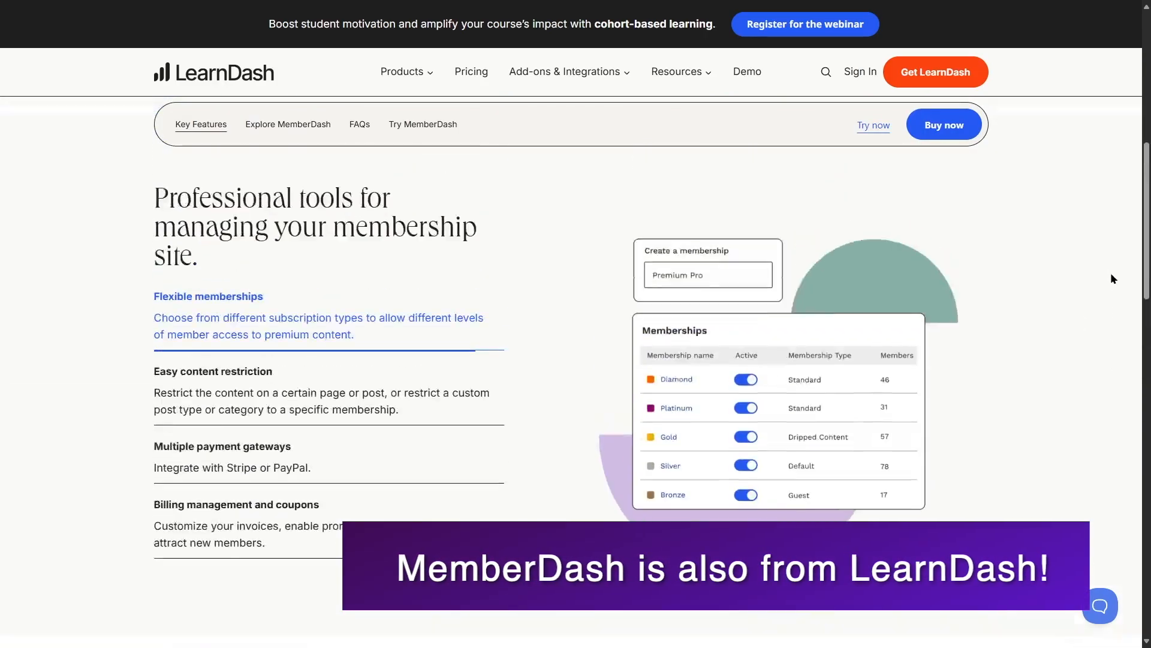
- Compare the MemberDash plugin's prices for the 1 Site, 10 Sites and Unlimited plans on the LearnDash website
scroll(1111, 278, "up", 1)
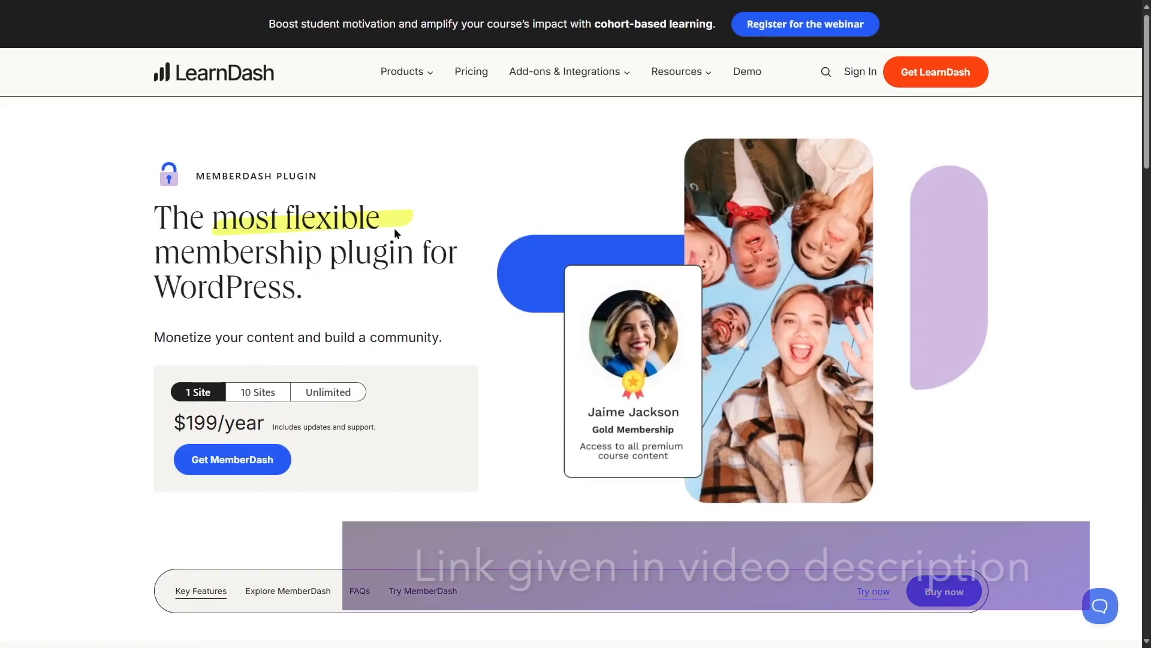
left_click(258, 391)
left_click(336, 393)
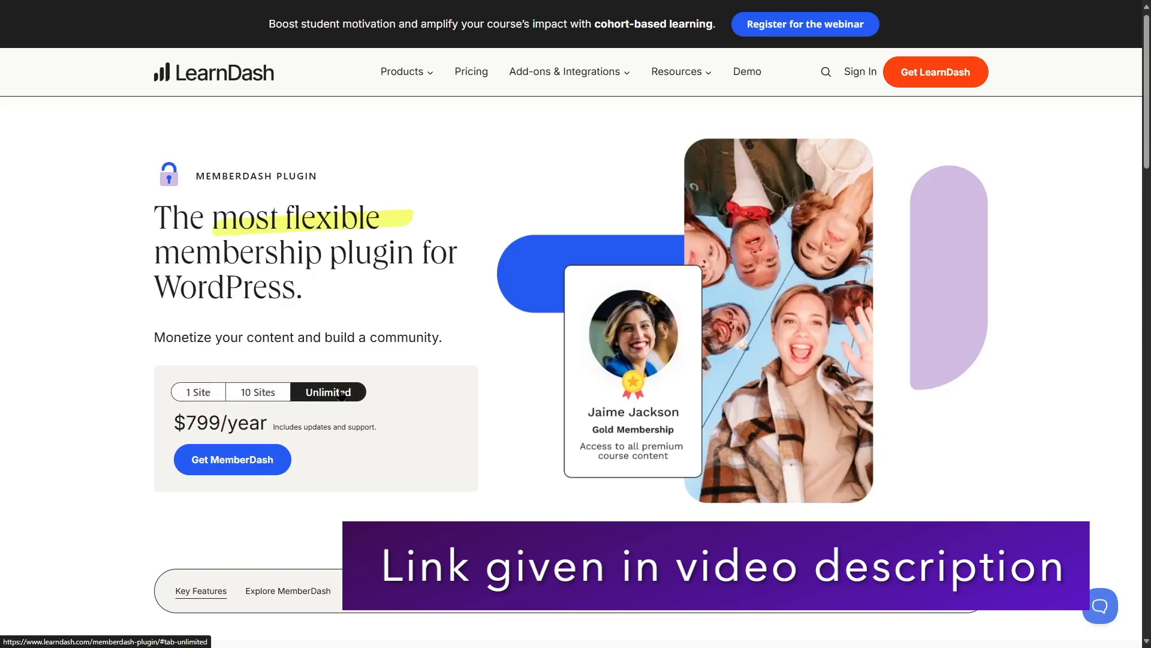
left_click(188, 396)
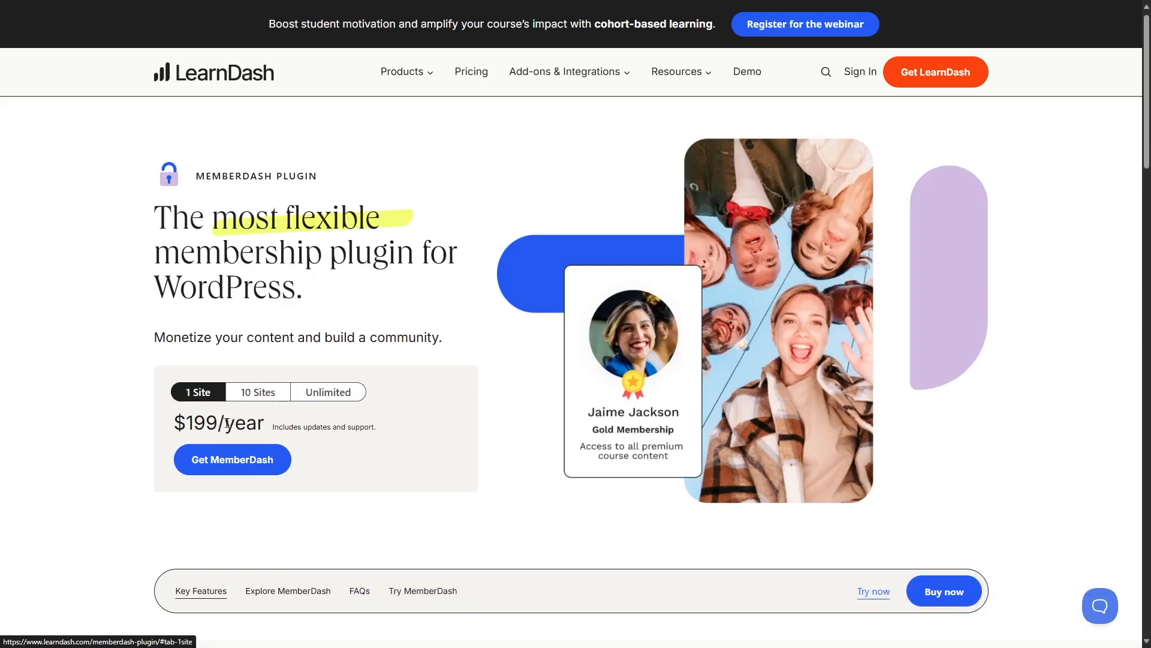
left_click(258, 393)
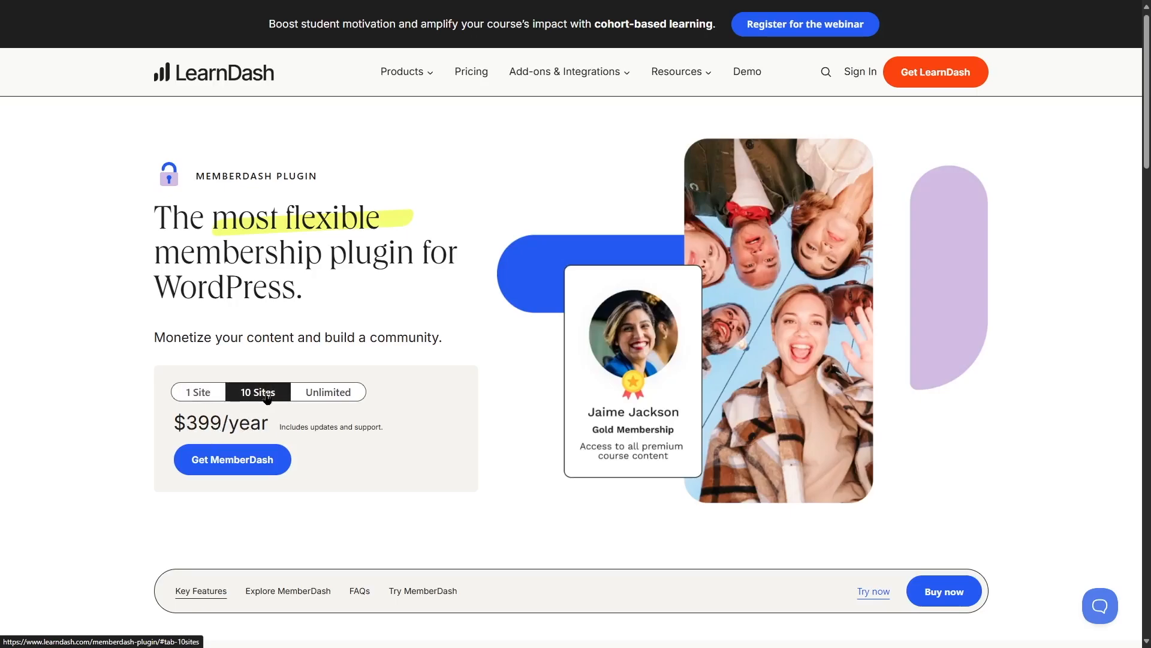
left_click(315, 394)
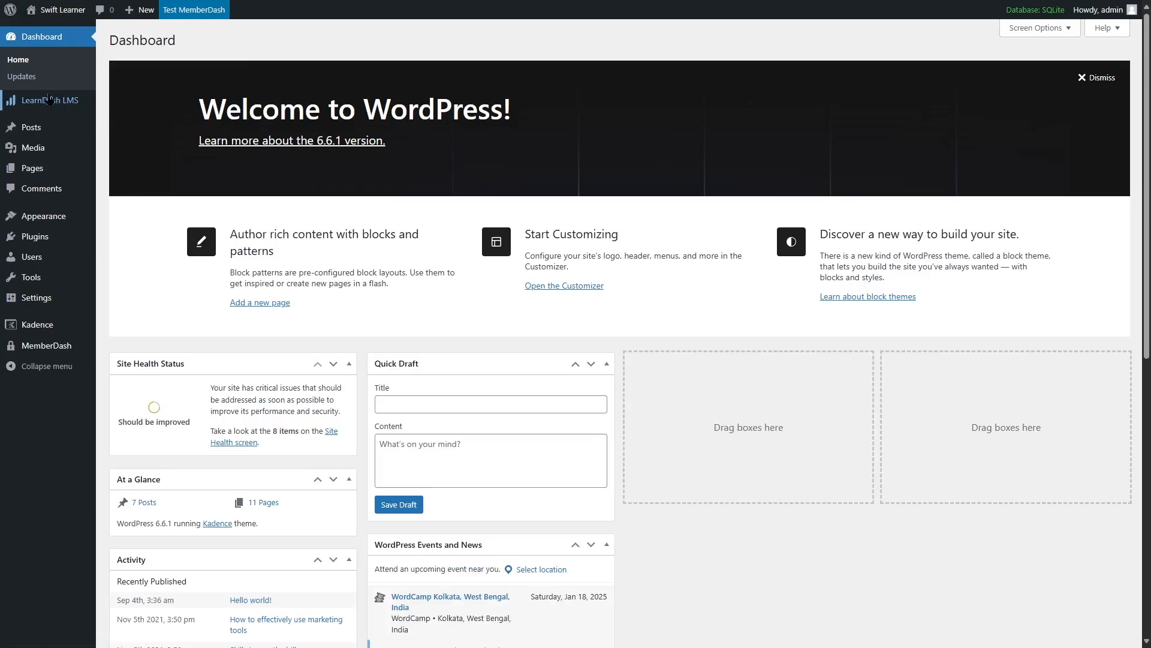
- Open the form for uploading a plugin zip file in the WordPress admin
mouse_move(53, 105)
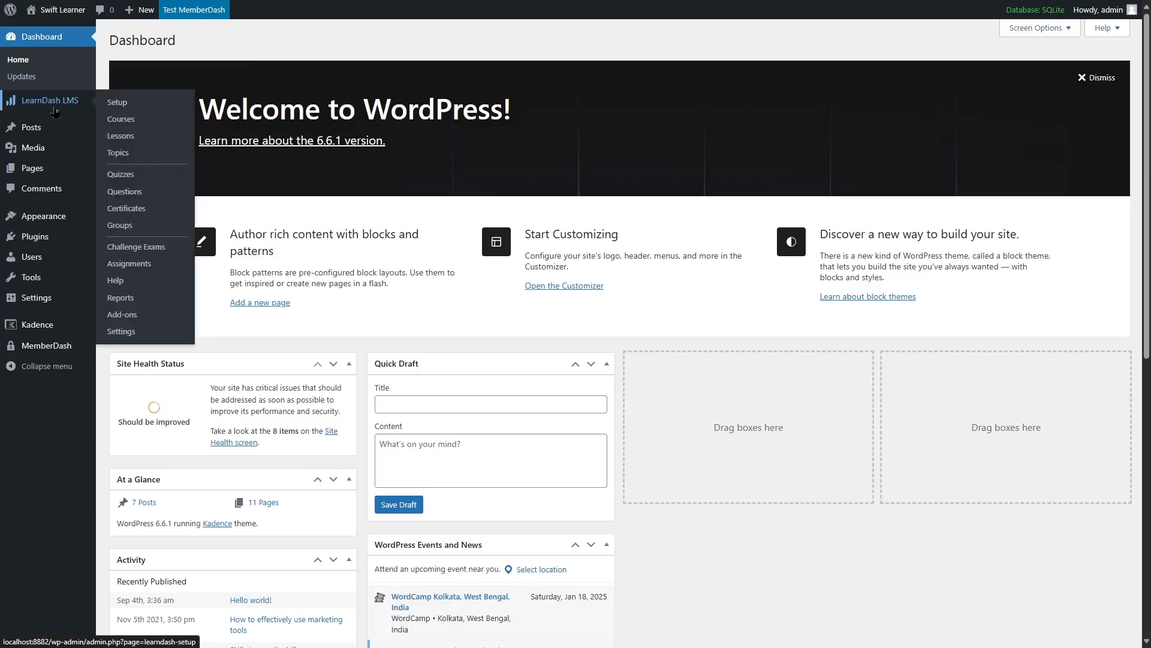
mouse_move(53, 354)
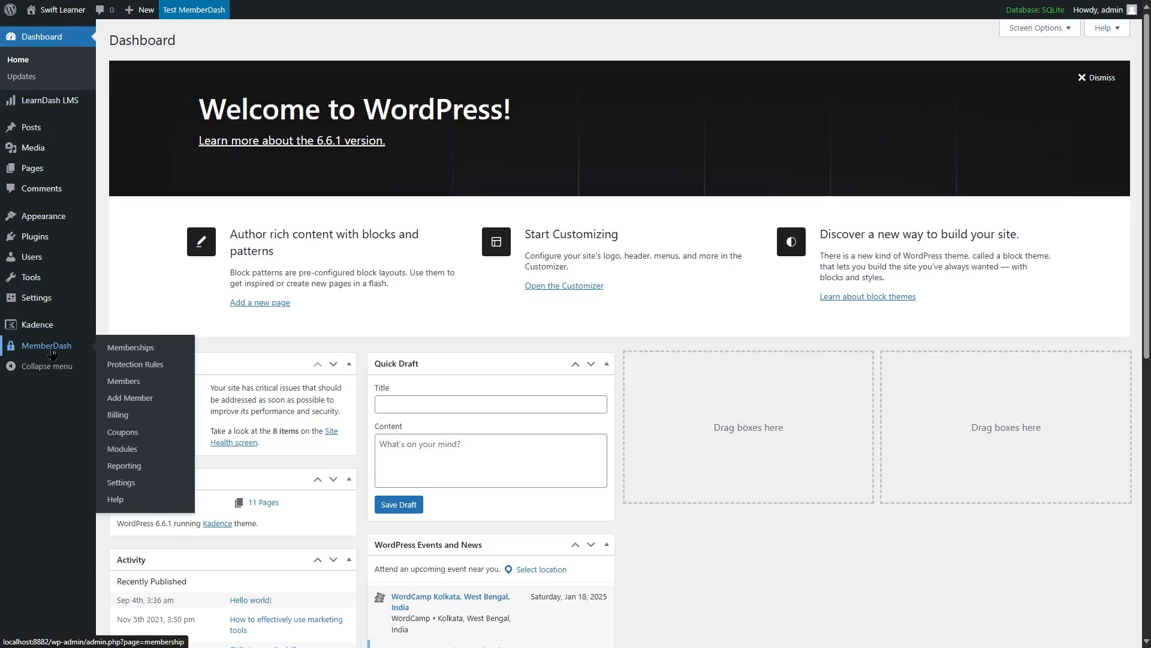
mouse_move(35, 236)
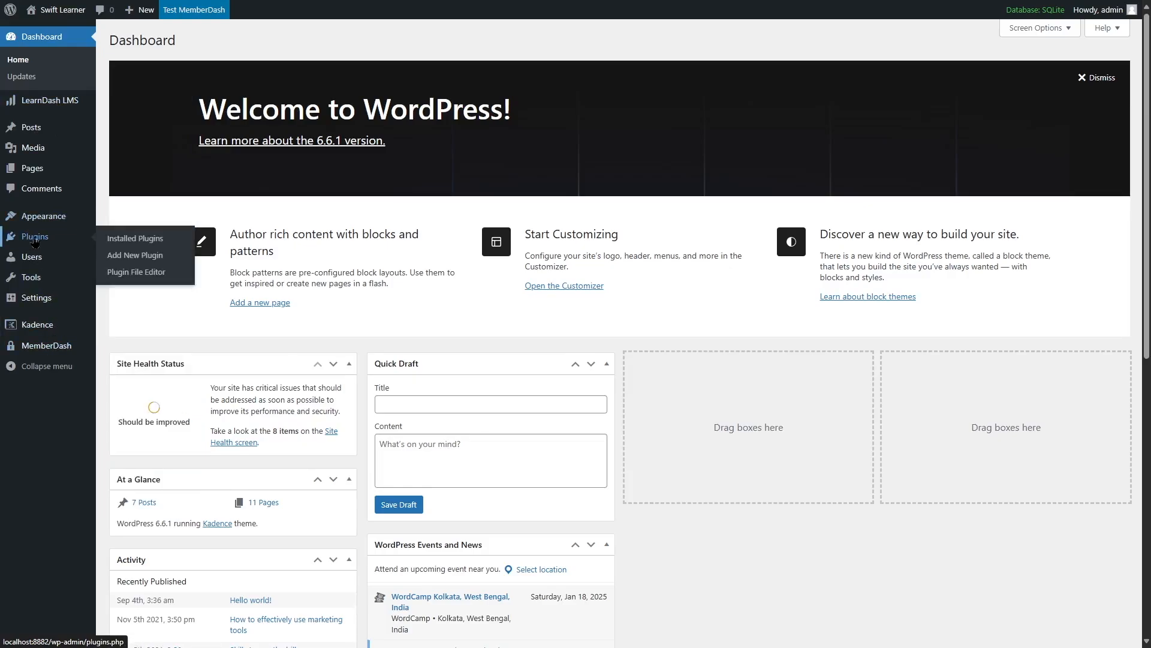
left_click(127, 259)
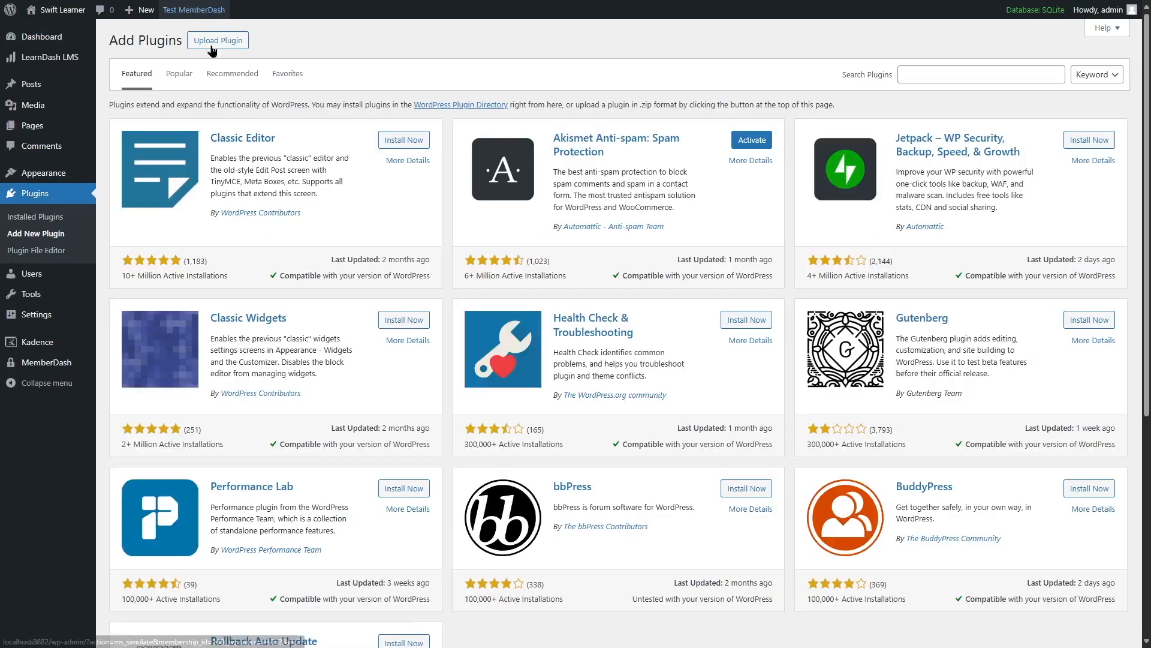
left_click(220, 47)
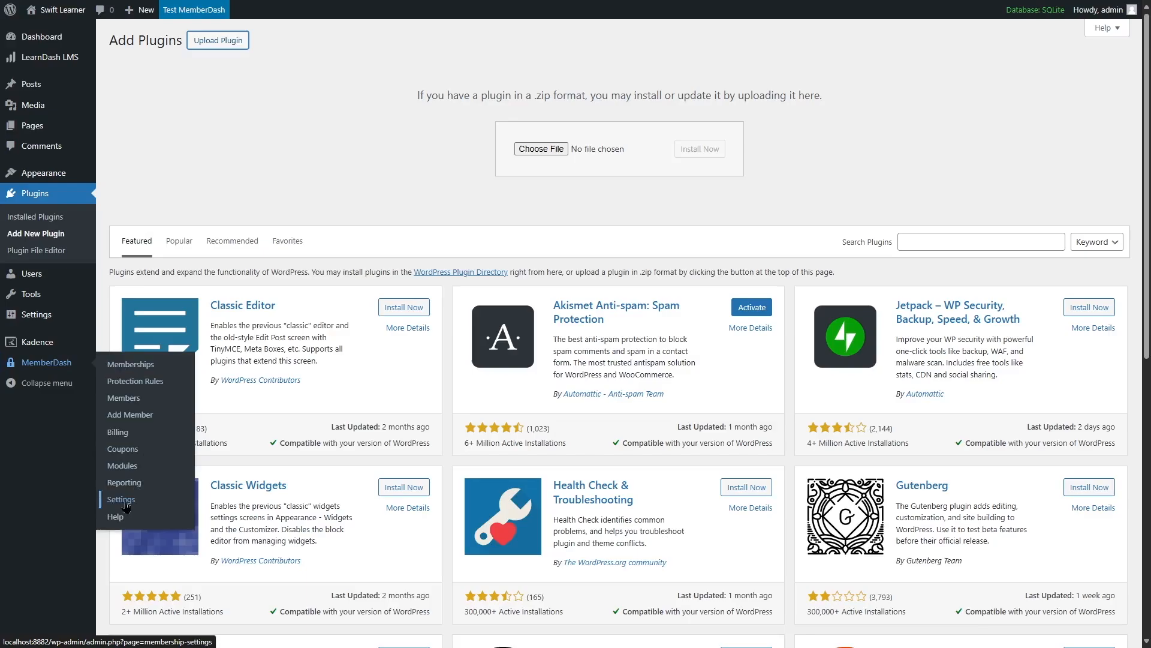
- Open MemberDash's Modules page and review the available modules, including LearnDash Integration
left_click(47, 362)
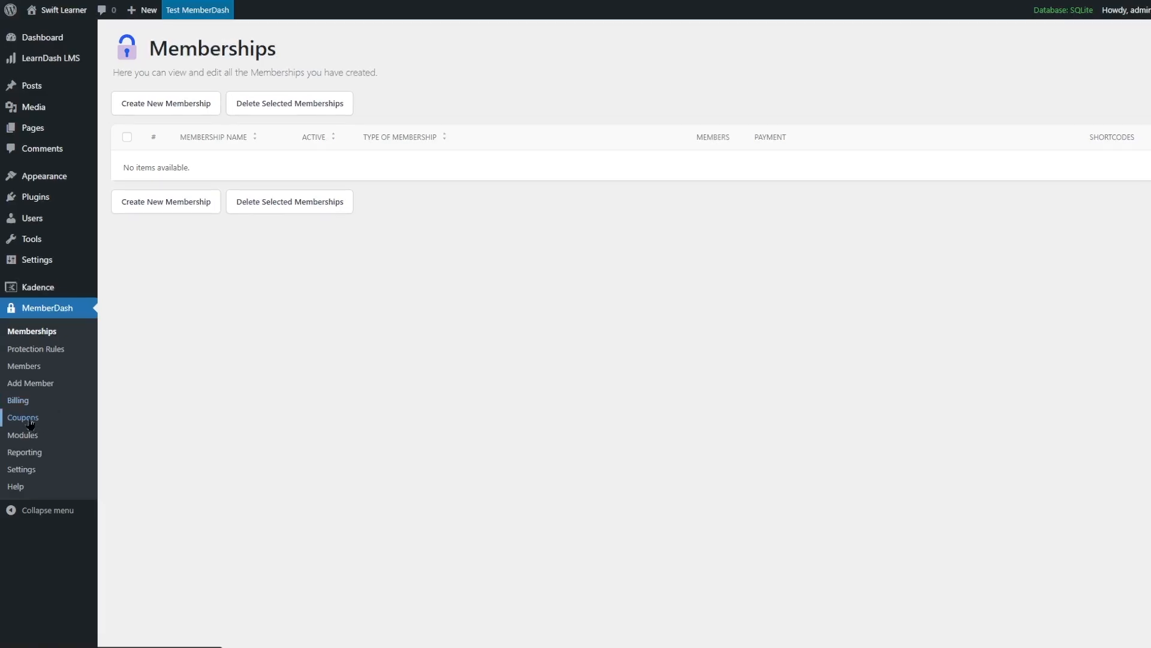
left_click(35, 437)
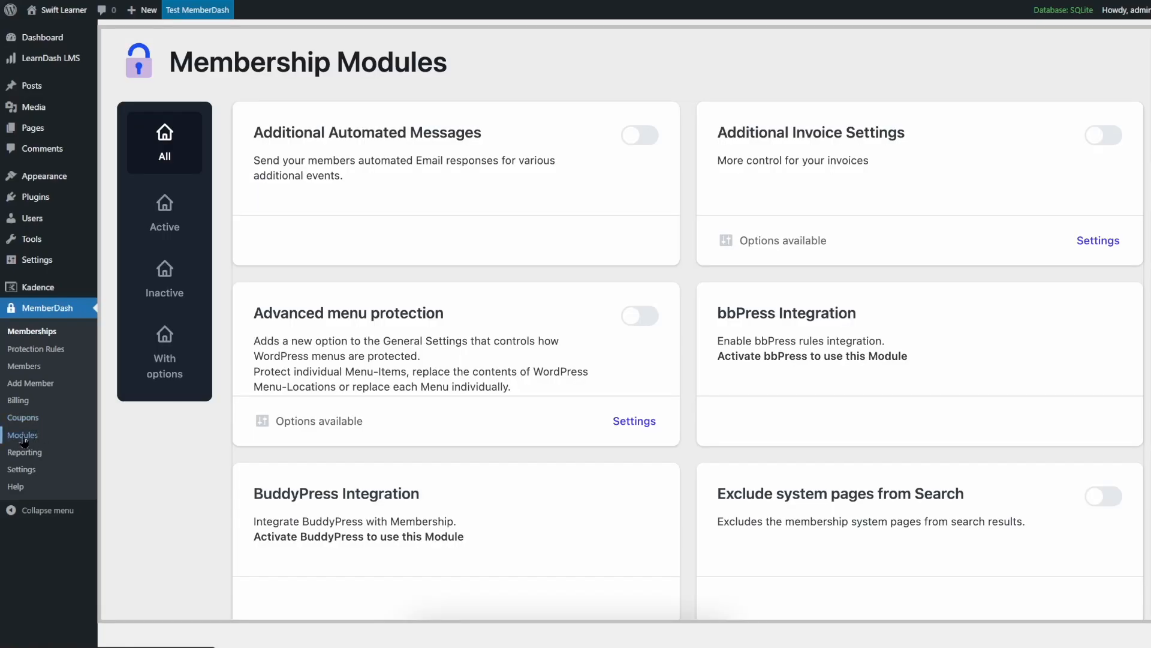
scroll(29, 441, "down", 3)
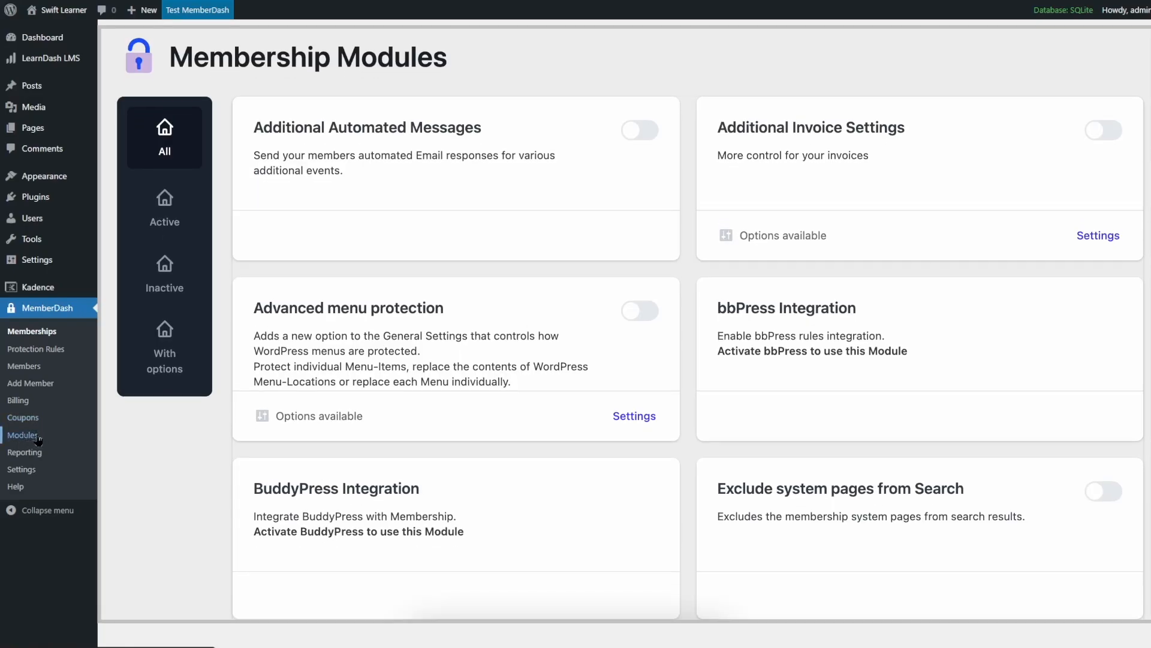
scroll(37, 441, "down", 5)
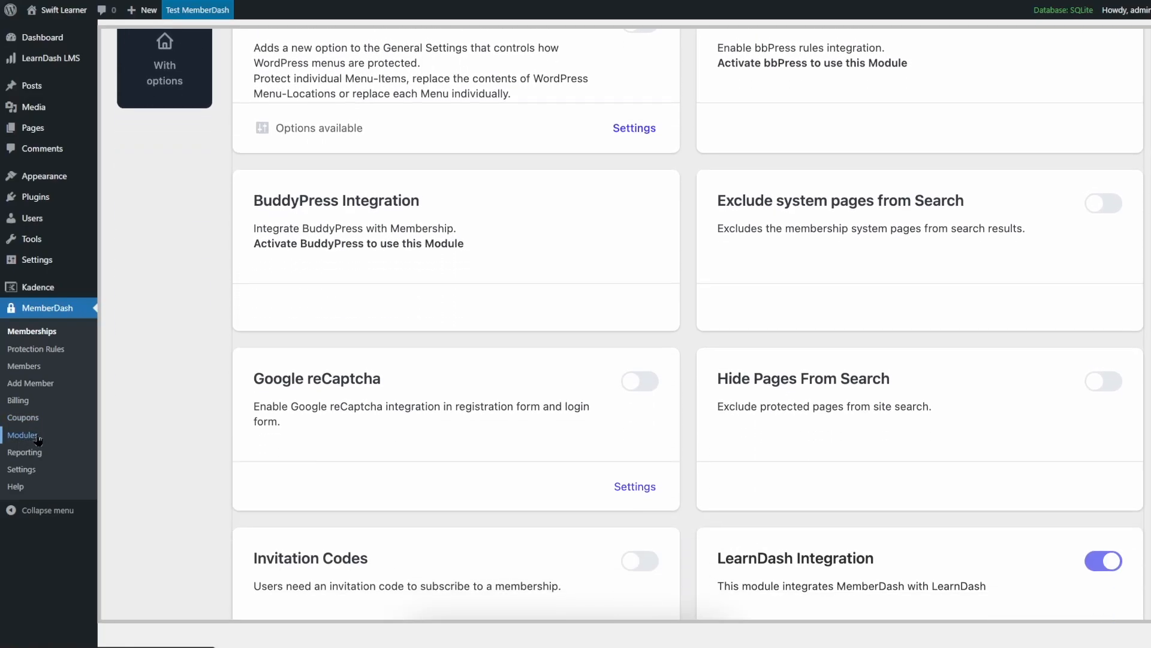
scroll(61, 460, "down", 6)
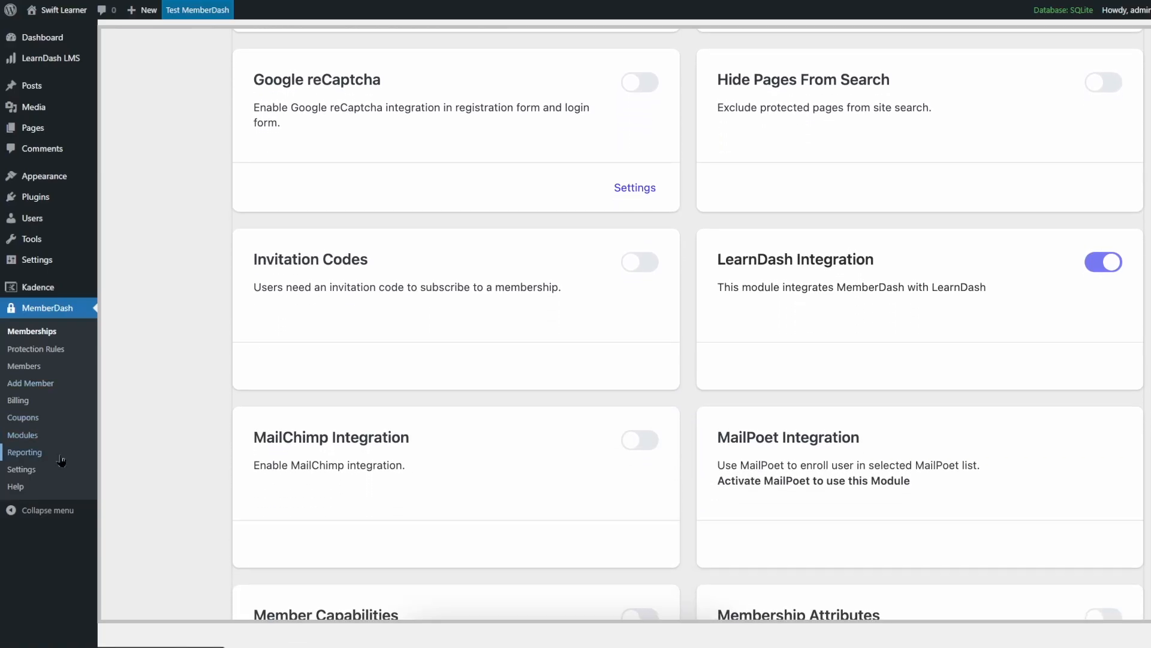
- Review MemberDash's Reporting page, including the CSV reports, total revenue and user statistics
left_click(61, 460)
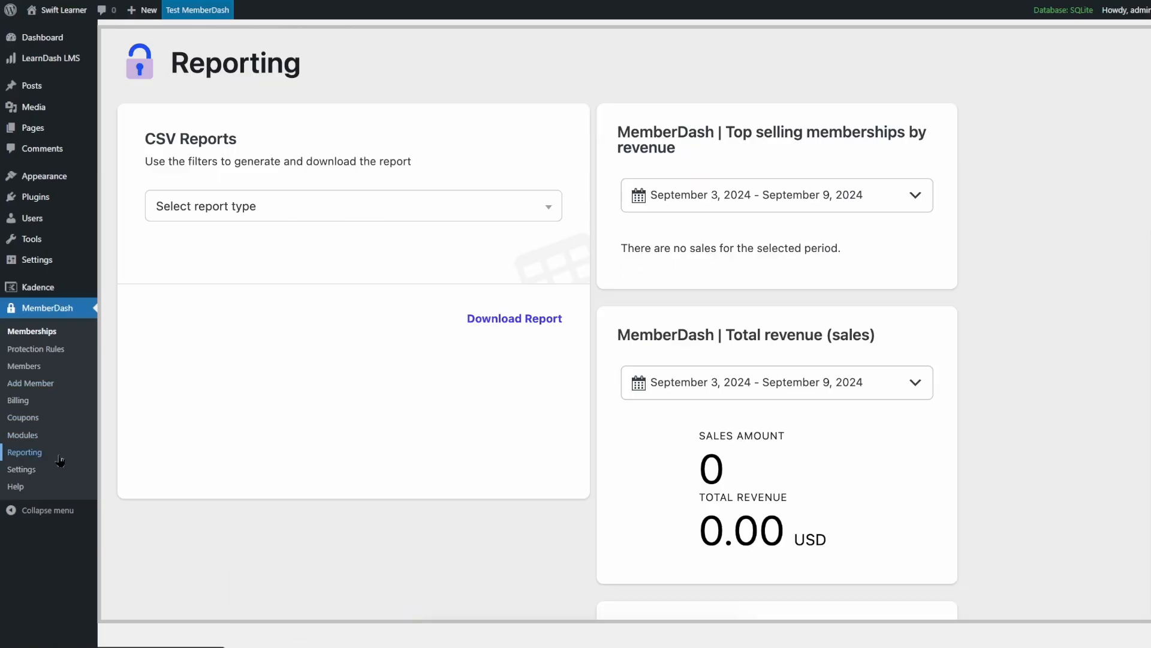
scroll(56, 461, "down", 3)
scroll(33, 474, "down", 1)
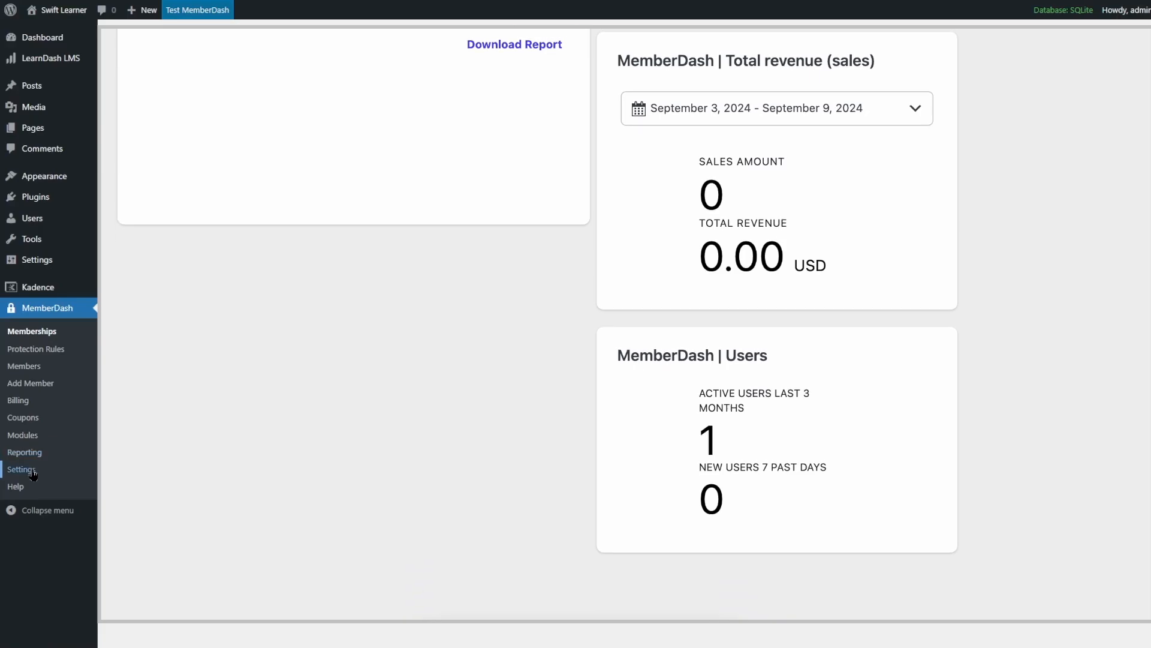
- Examine MemberDash's General Settings, including content protection, navigation page options and the assigned Membership Pages
left_click(33, 474)
scroll(660, 373, "down", 5)
scroll(659, 373, "up", 4)
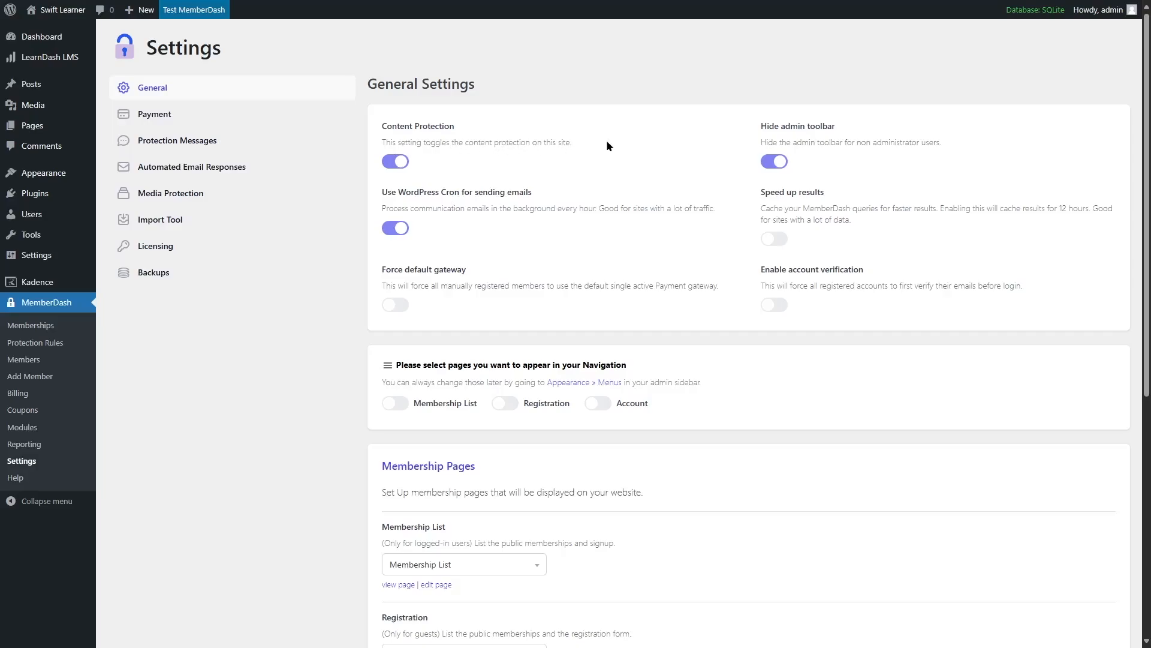
scroll(611, 139, "down", 3)
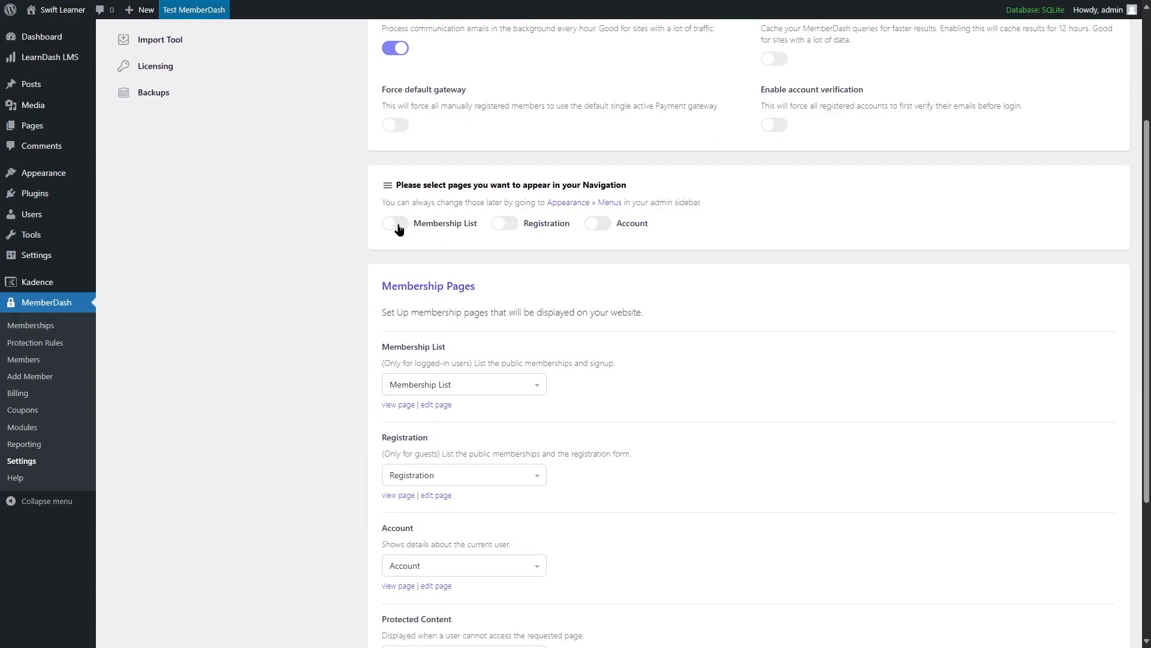
scroll(606, 228, "down", 2)
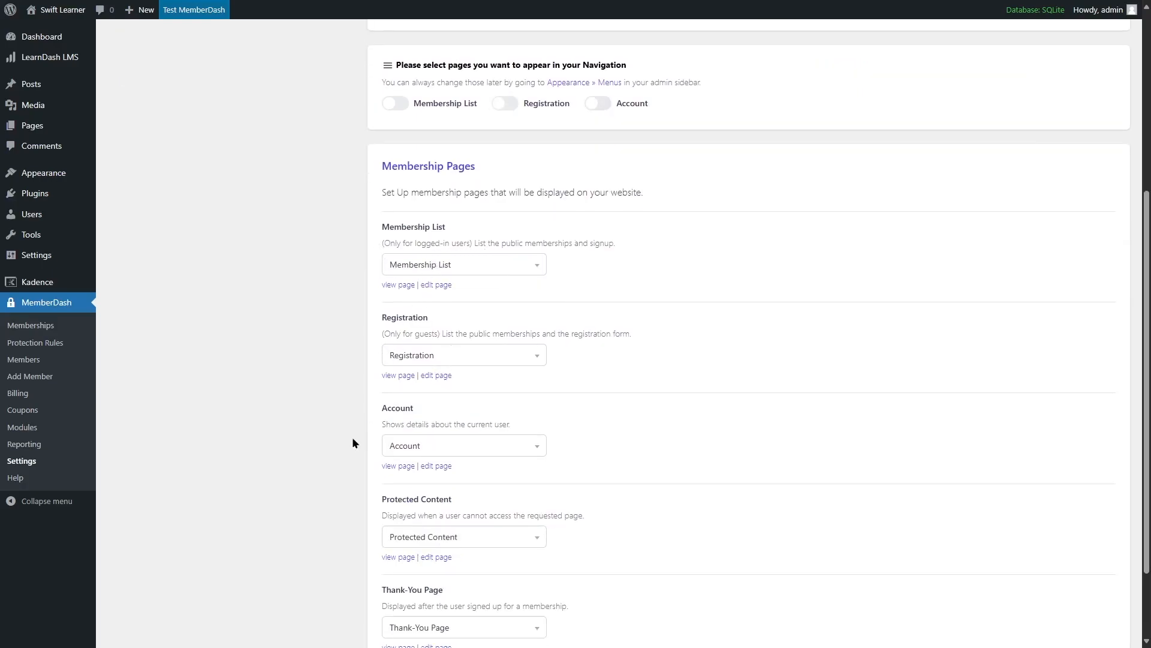
scroll(351, 406, "down", 2)
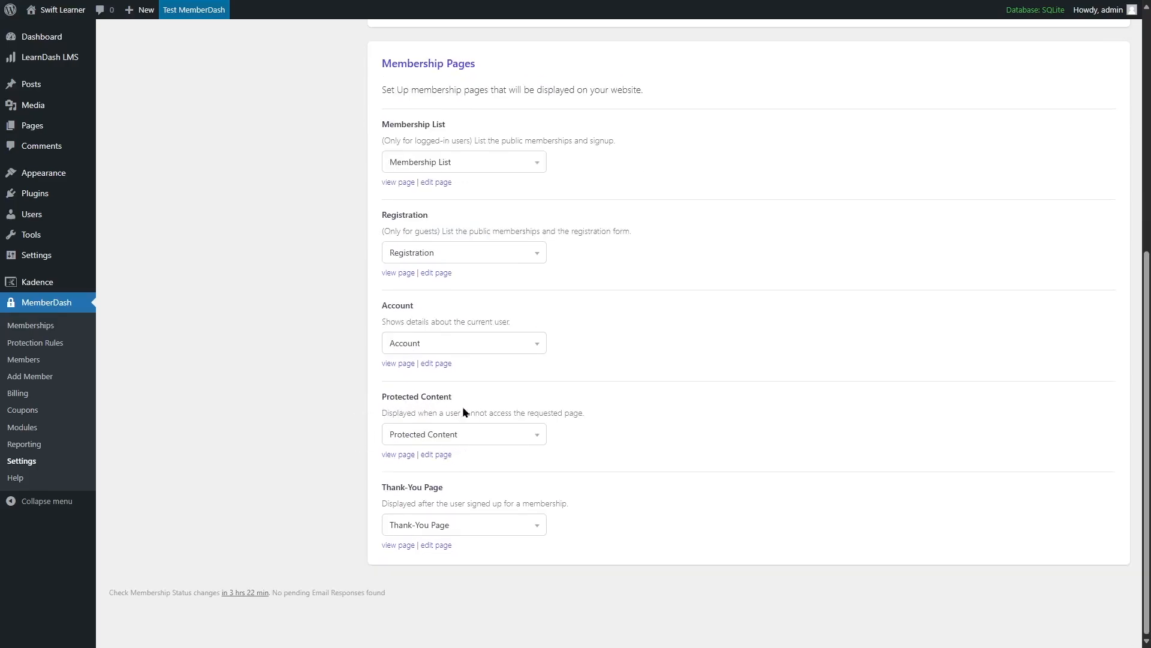
scroll(517, 492, "up", 3)
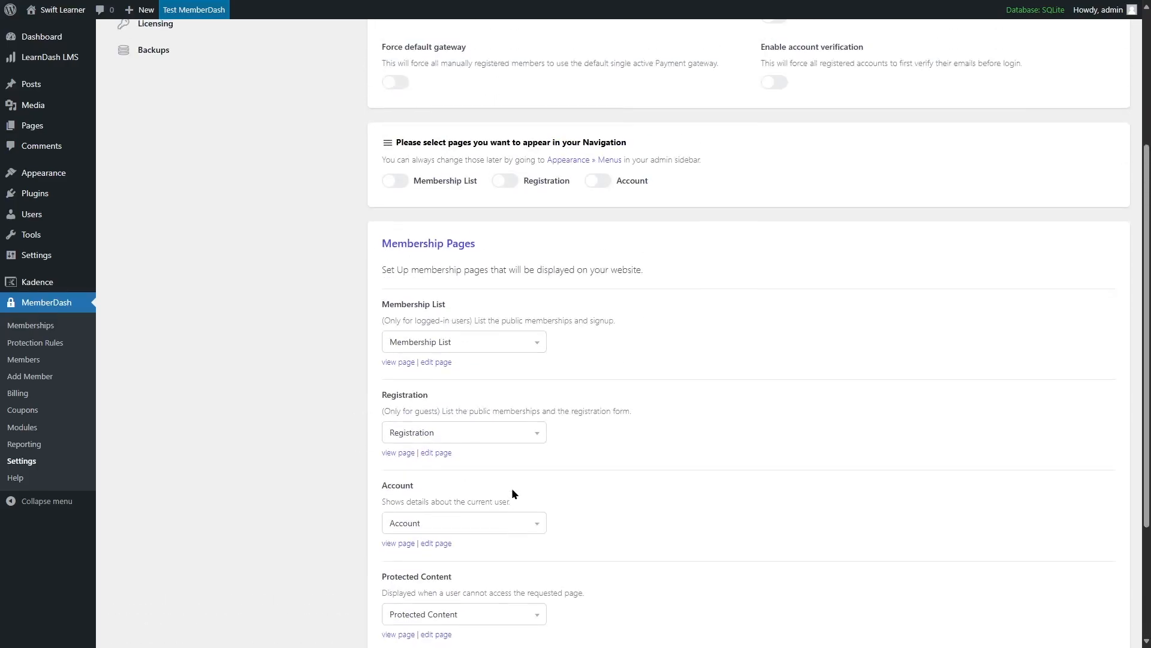
scroll(512, 493, "up", 4)
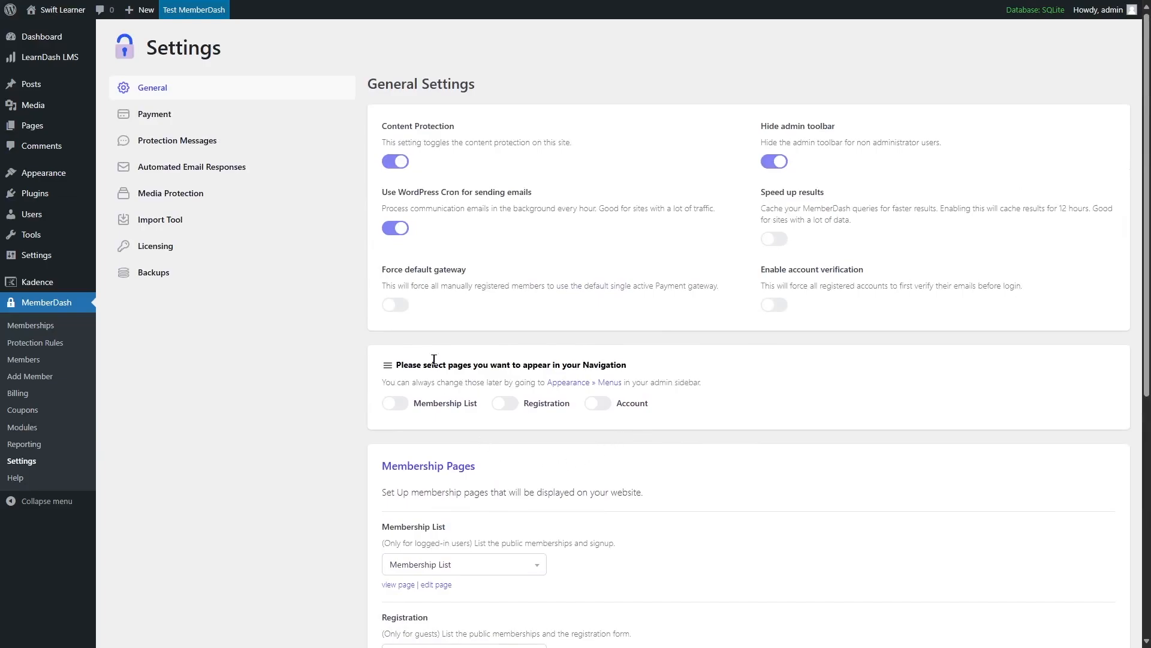
- Open the global Payment settings and review the Manual Payment Gateway fields, collapsing that section when finished
left_click(208, 113)
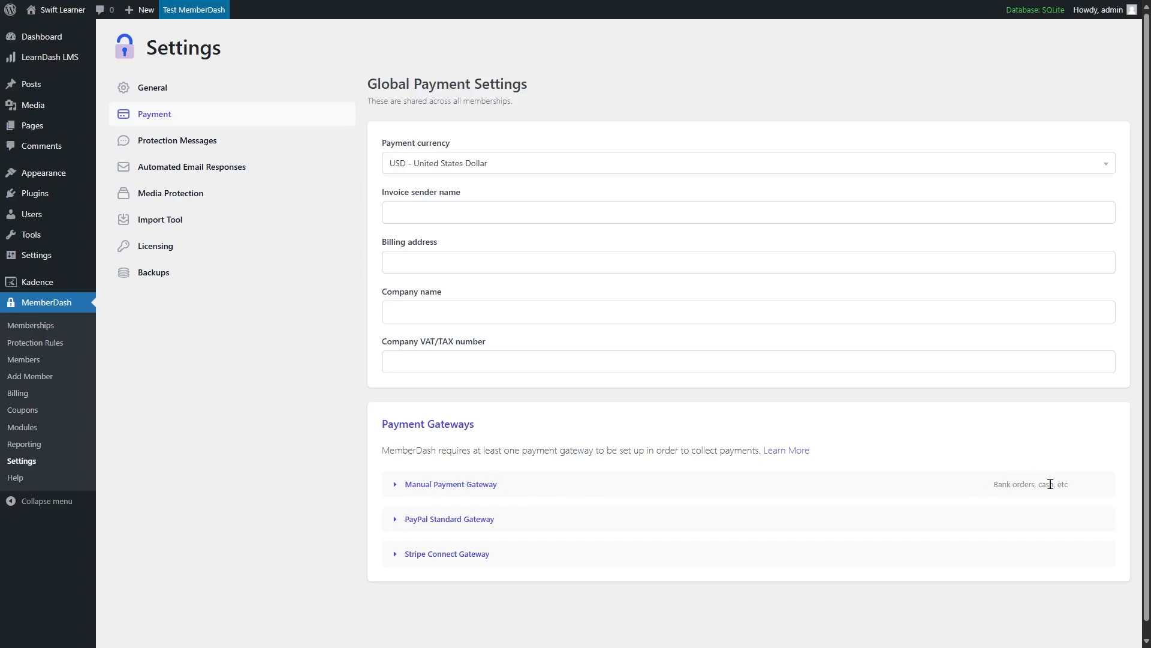
left_click(395, 484)
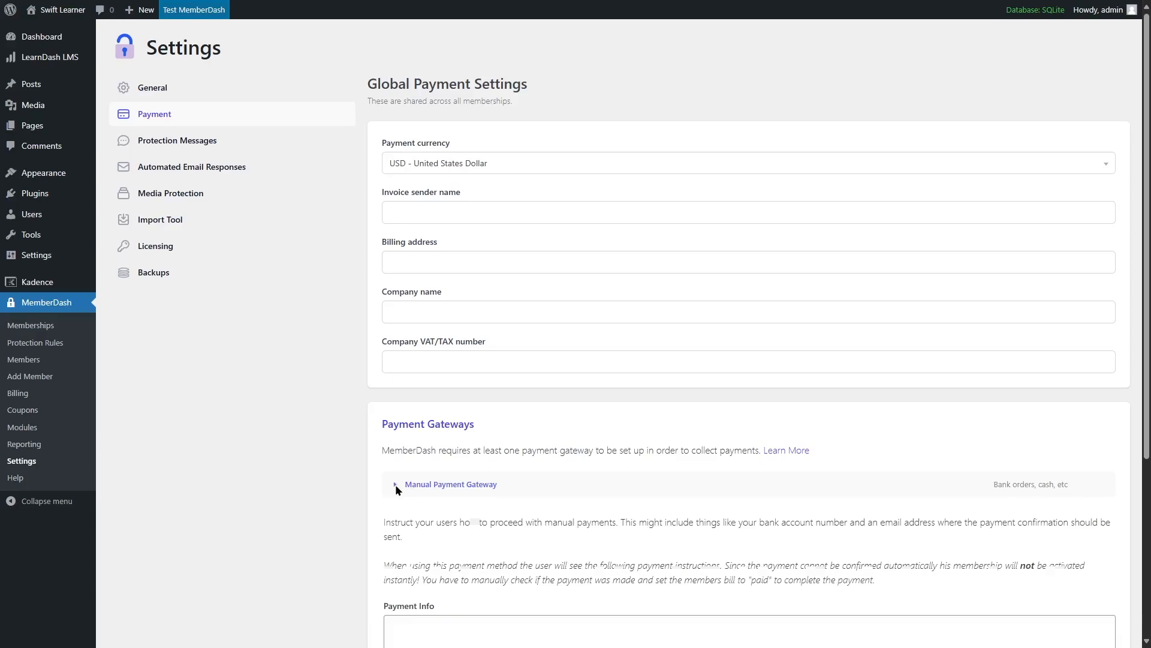
scroll(395, 486, "down", 2)
scroll(466, 457, "down", 2)
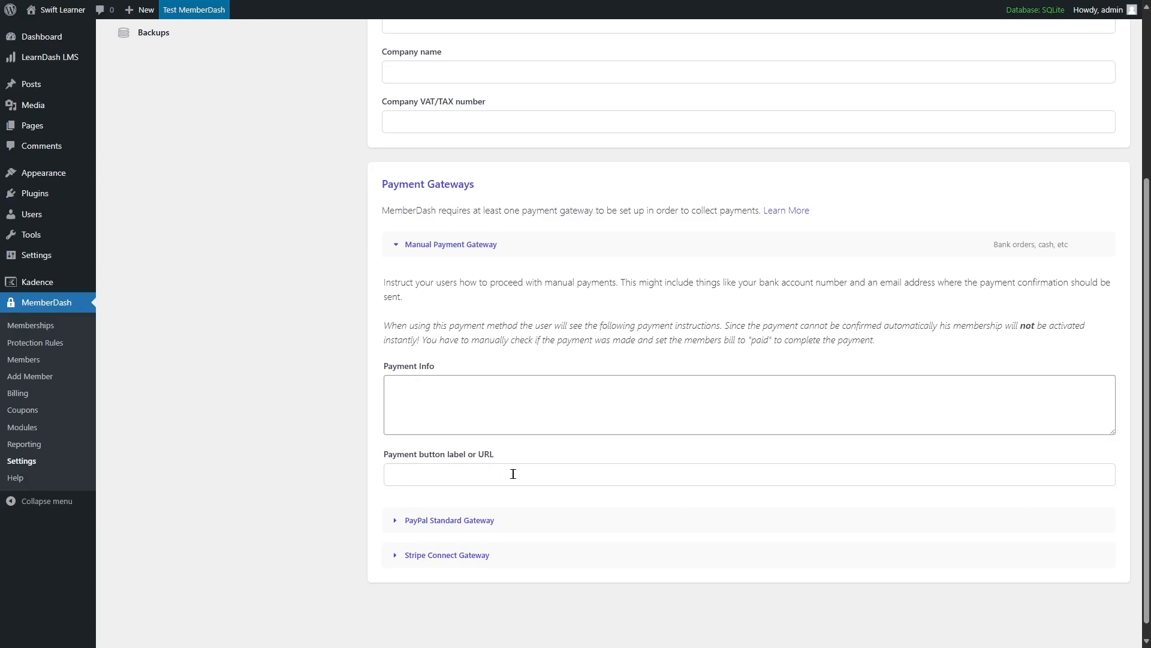
scroll(480, 471, "up", 4)
left_click(424, 470)
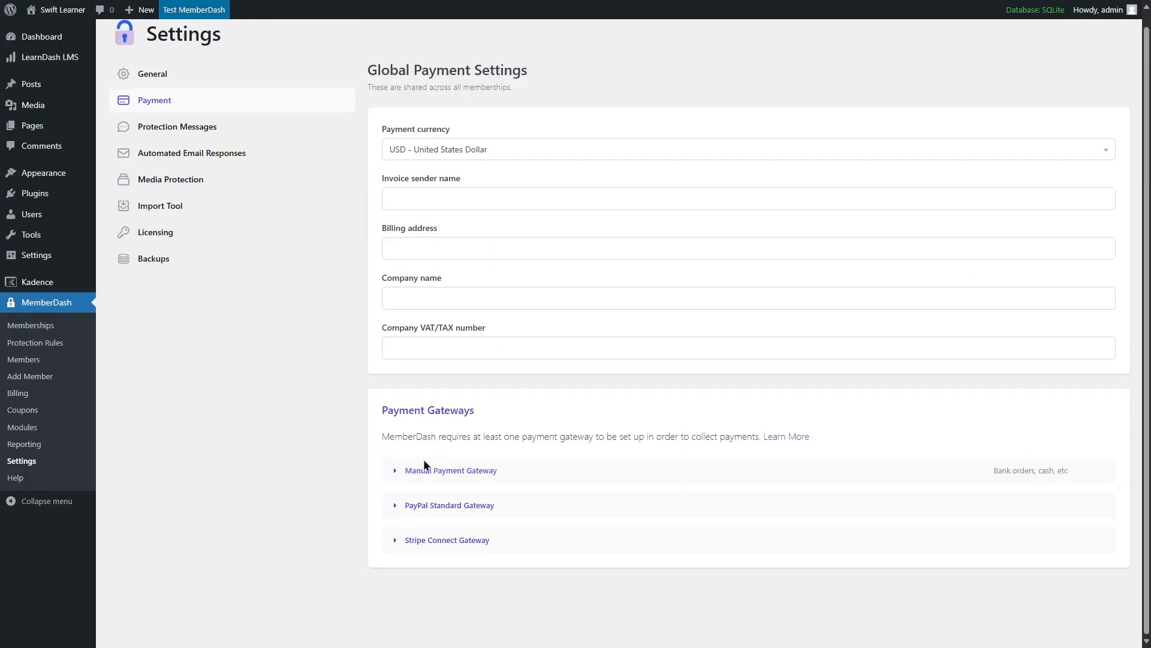
- Review the PayPal Standard Gateway fields, including the PayPal Site countries and the Live Site and Sandbox modes, and collapse the section
left_click(400, 504)
scroll(397, 507, "down", 5)
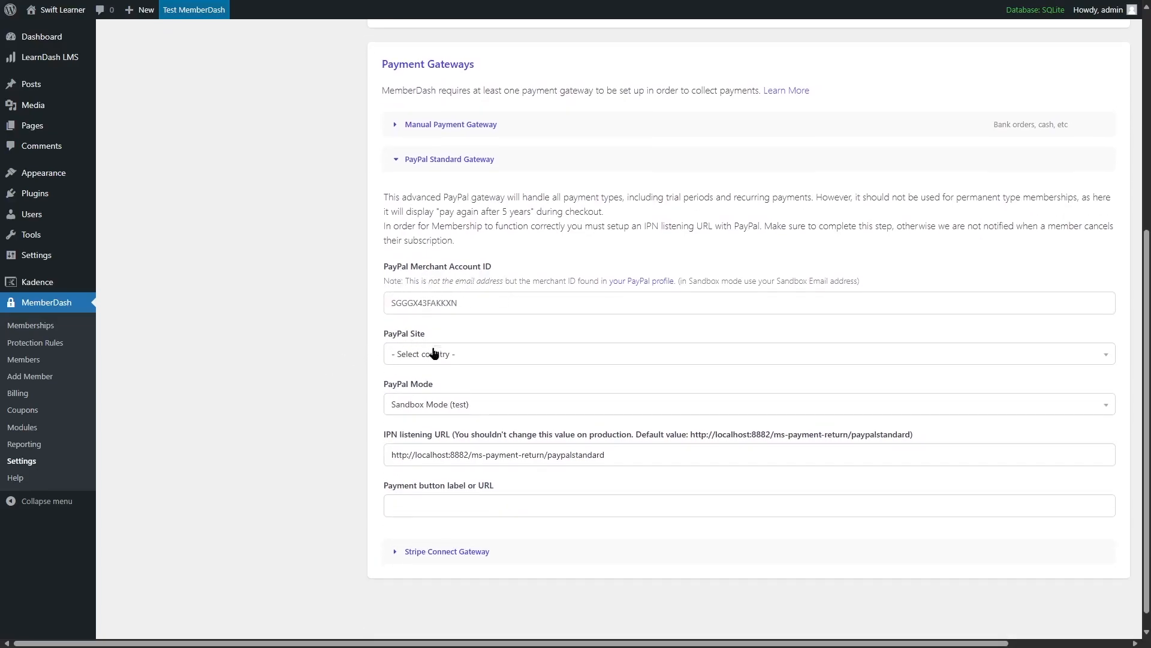
left_click(455, 355)
left_click(342, 483)
left_click(443, 406)
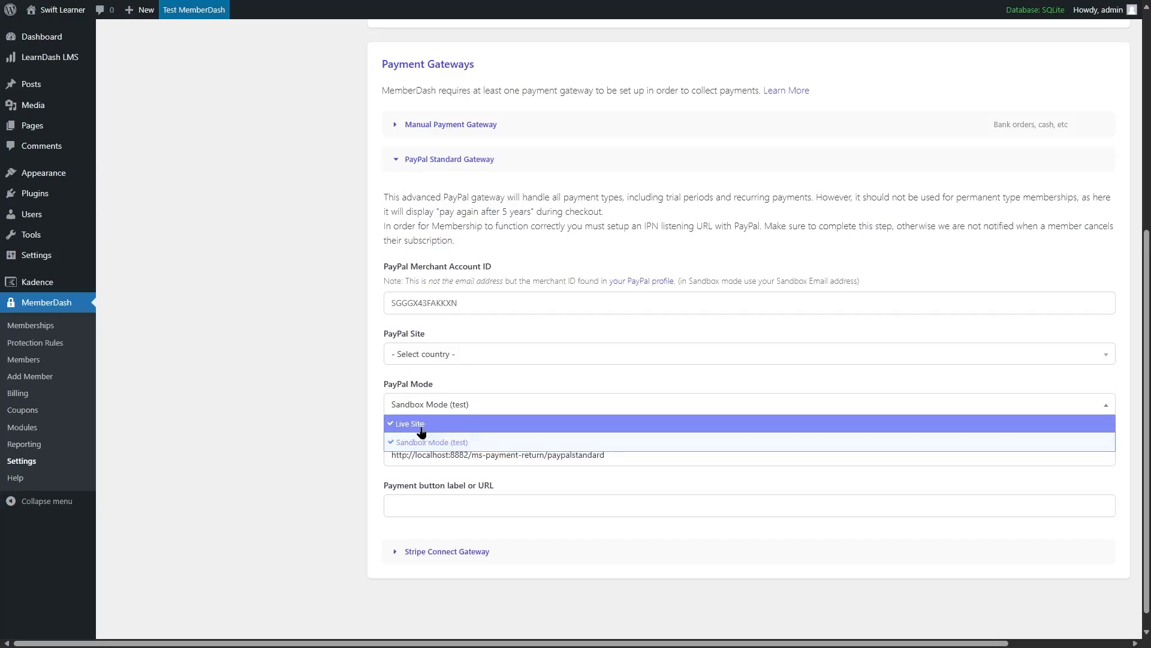
left_click(342, 431)
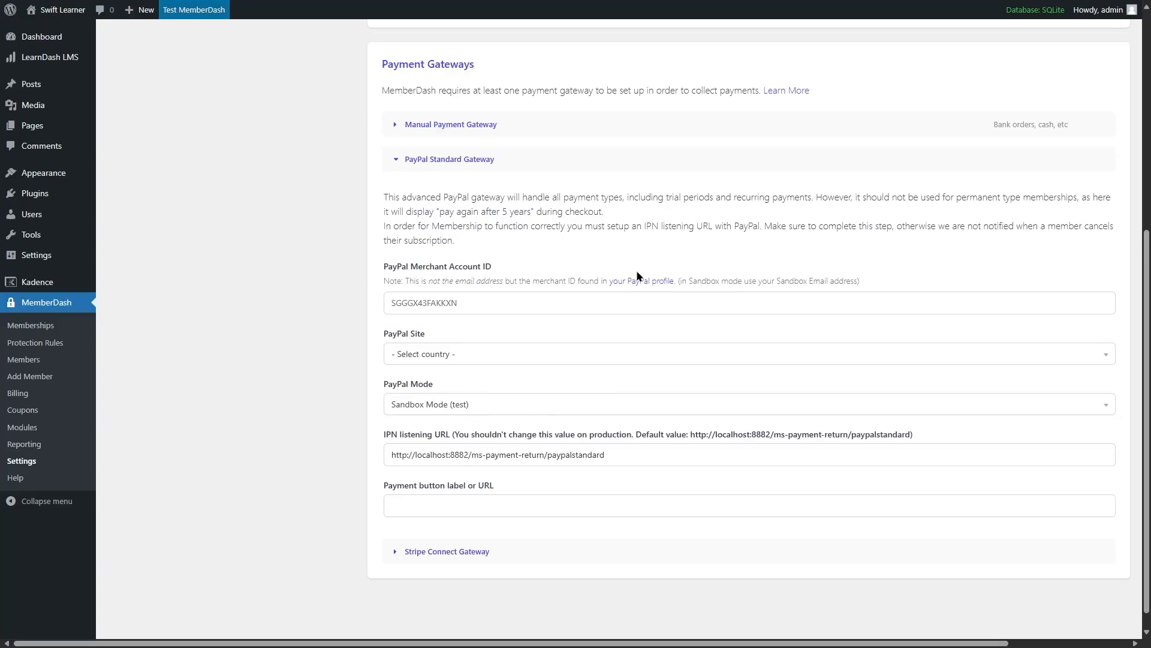
left_click(462, 406)
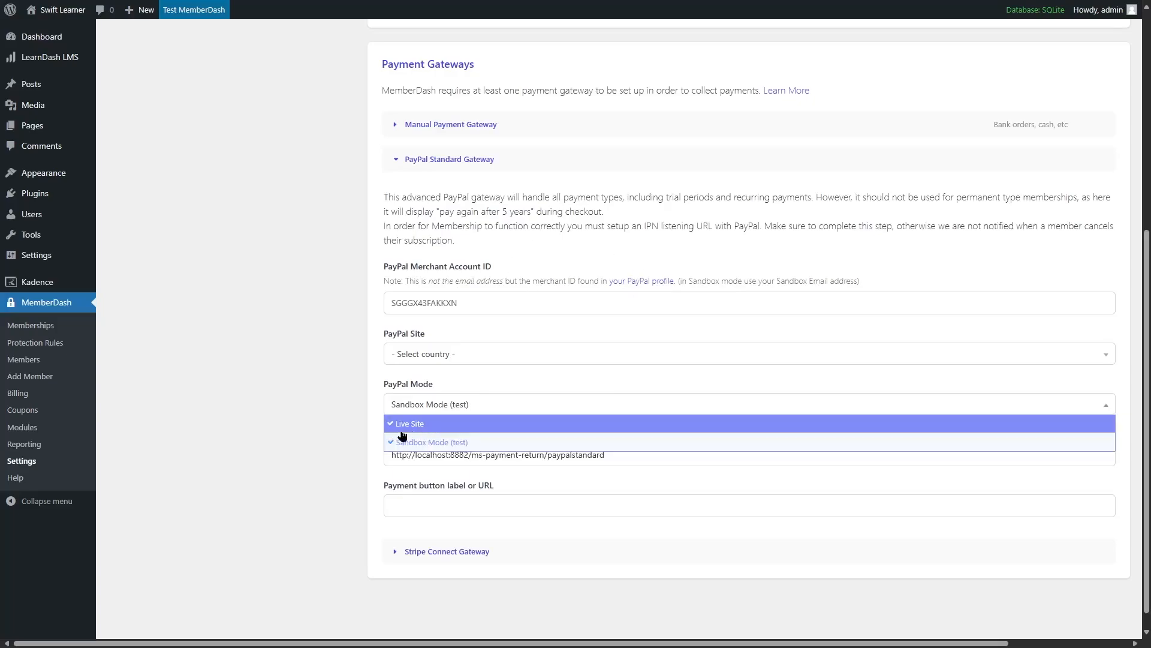
left_click(406, 442)
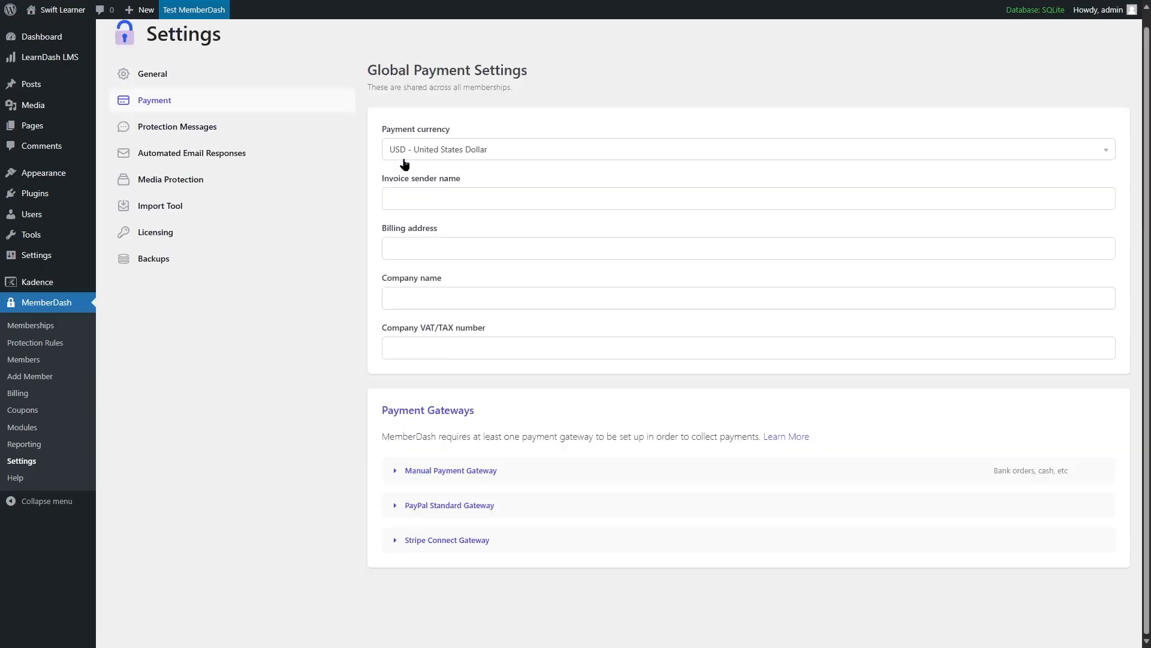
- Review the Stripe Connect Gateway options, including its Live Site and Sandbox modes, and collapse the section
left_click(403, 539)
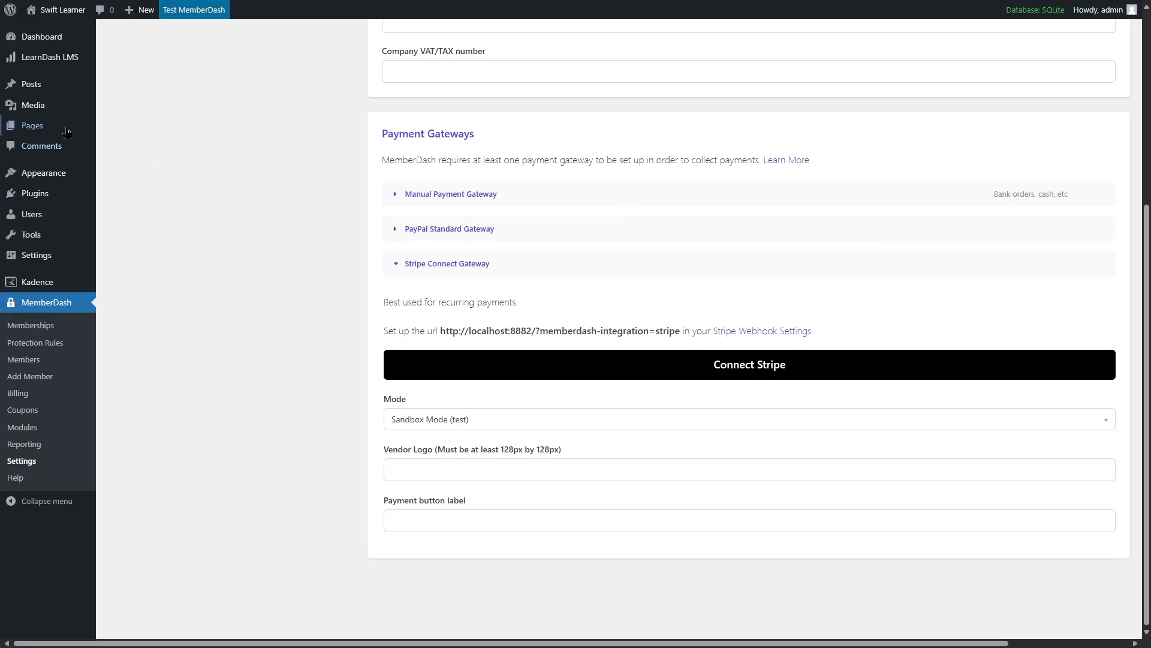
left_click(460, 423)
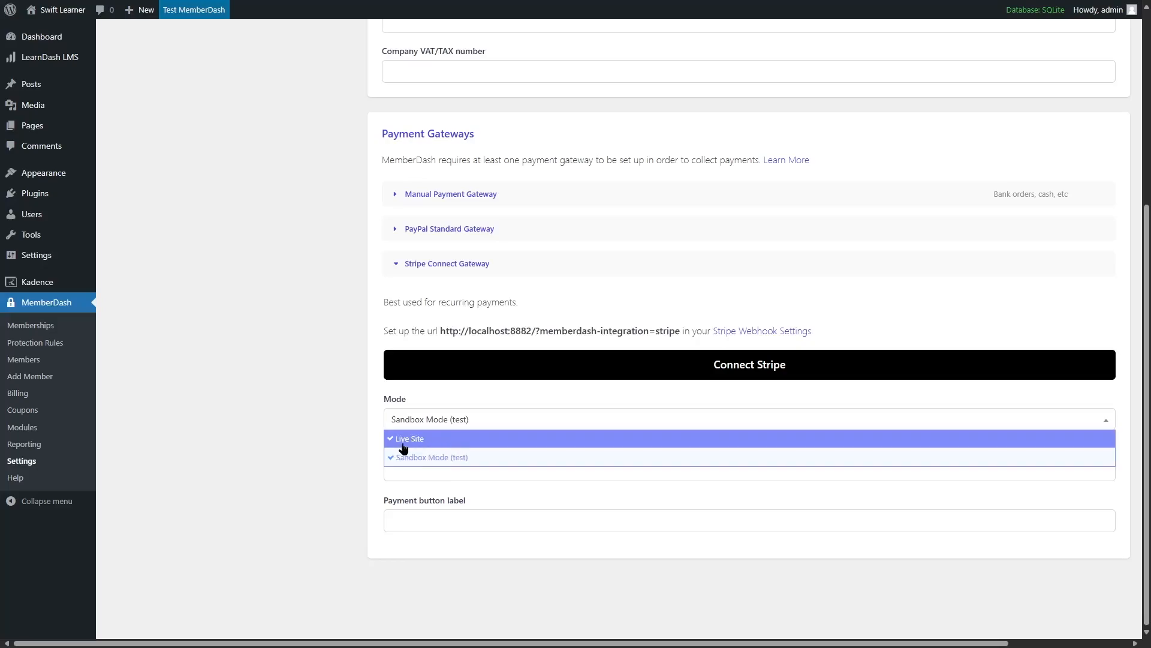
left_click(910, 270)
left_click(394, 263)
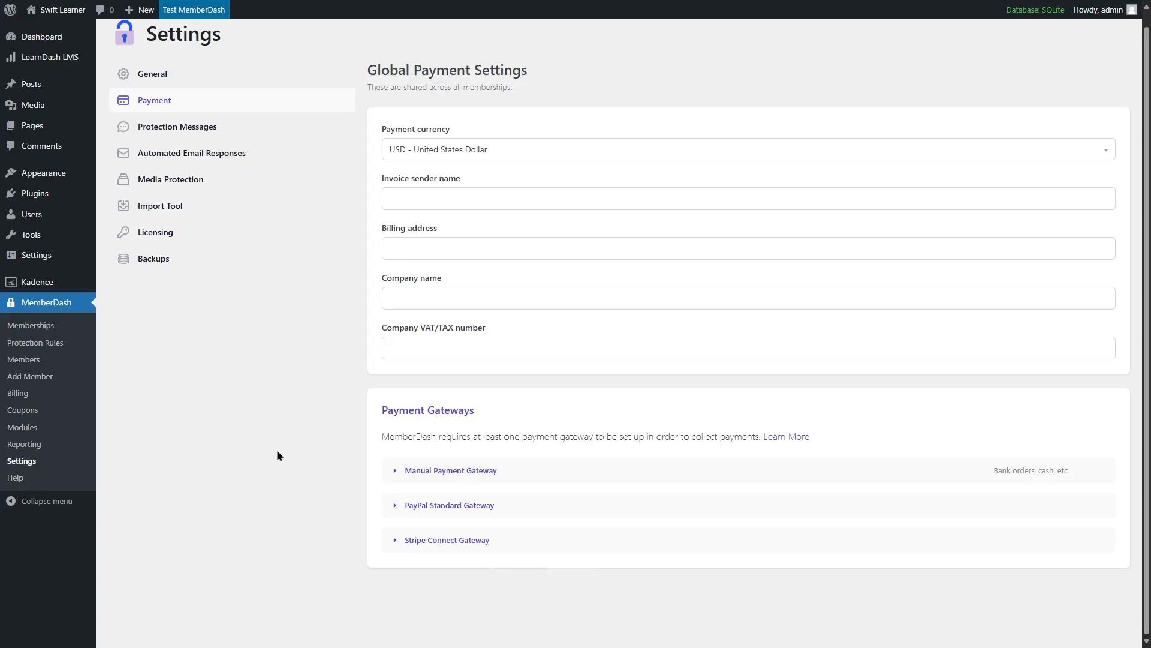
- Create a new Standard Membership named Gold, mark it as a paid membership, and continue to its payment setup
left_click(30, 326)
left_click(167, 110)
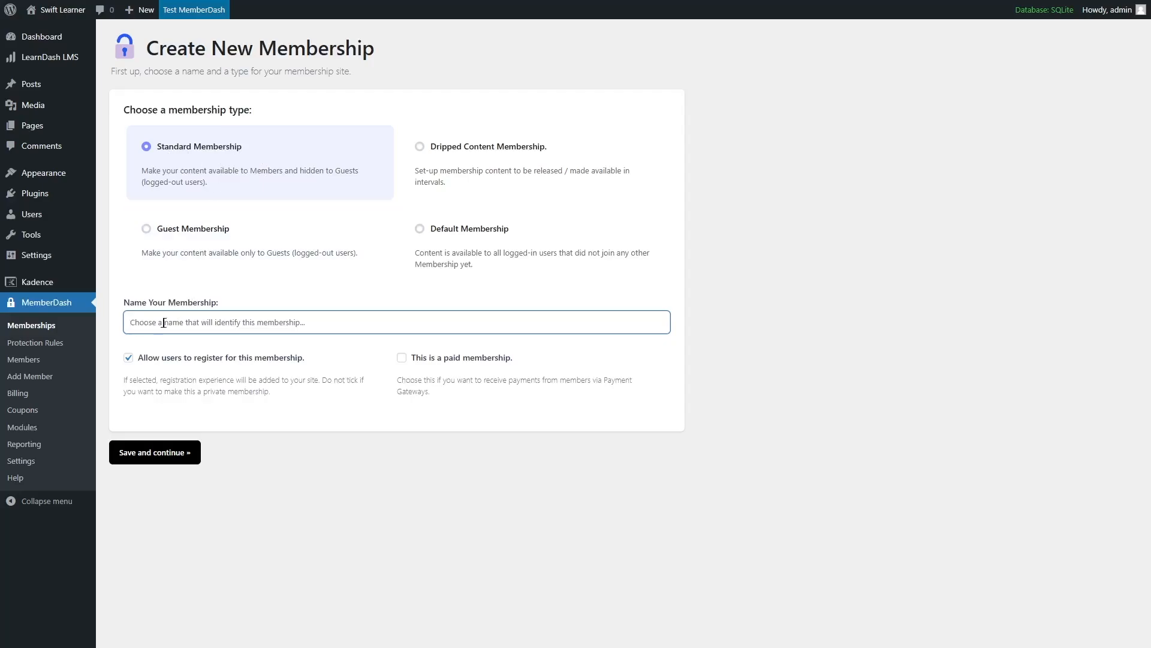
left_click(190, 323)
type("Gold")
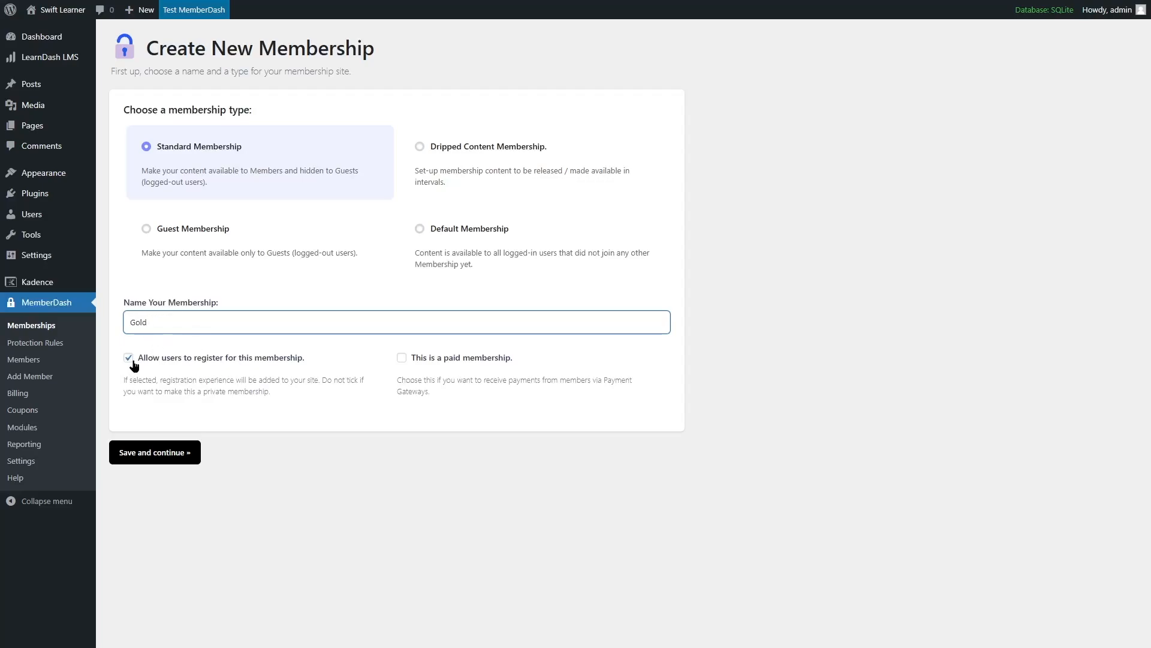
left_click(401, 358)
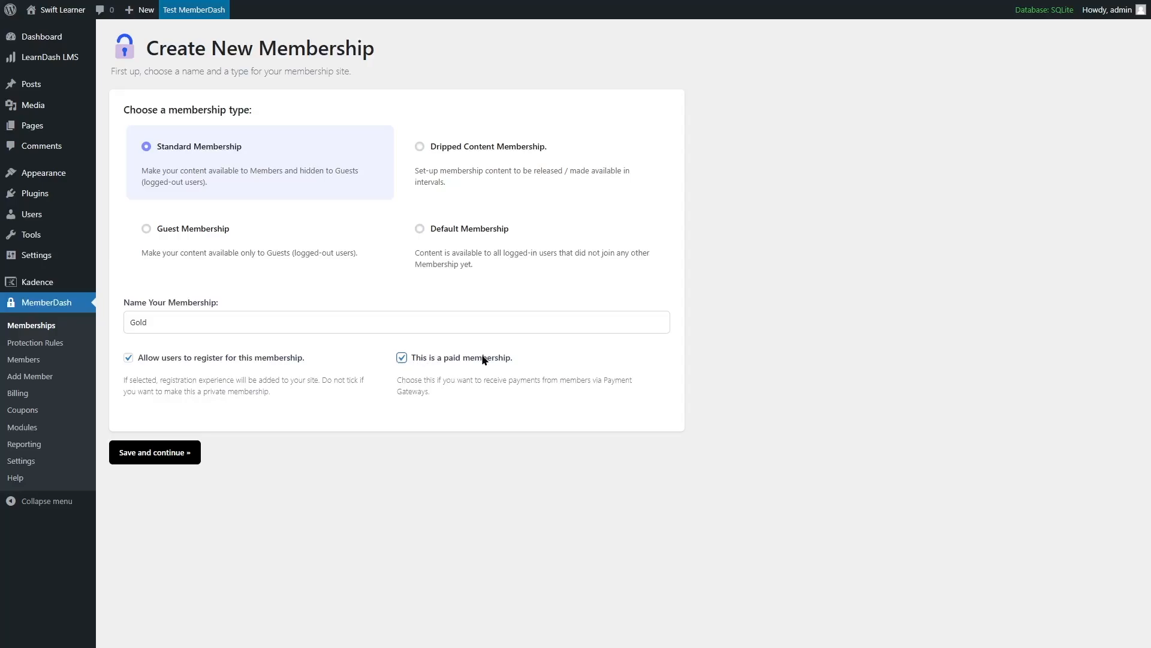
left_click(129, 459)
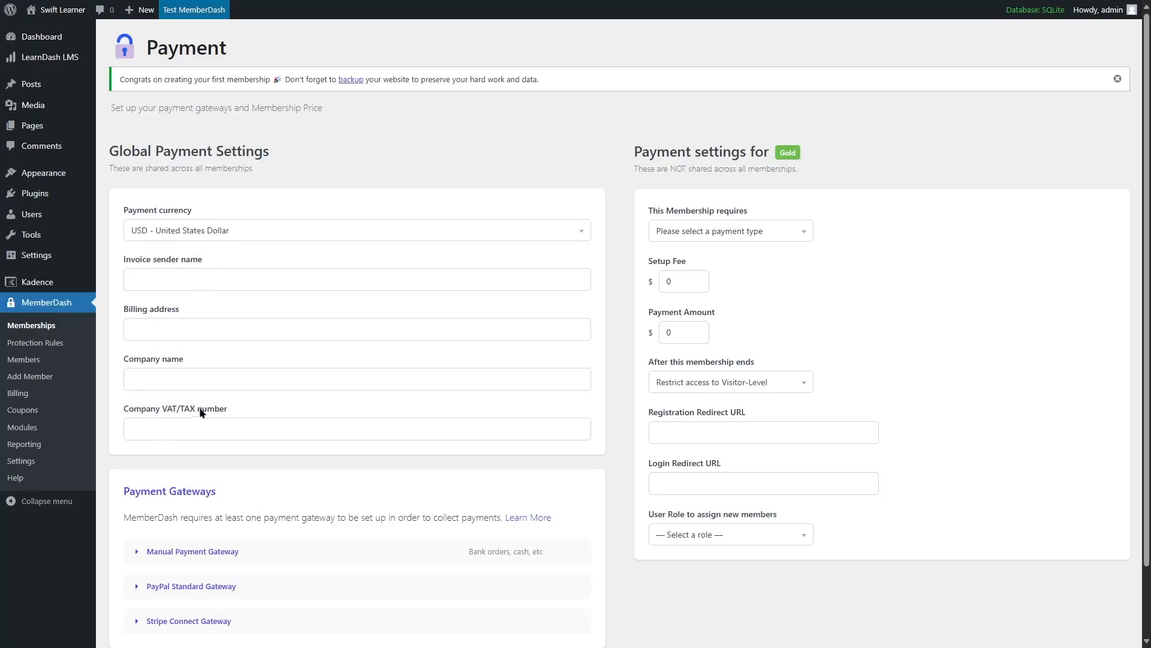
- Set the Gold membership to recurring payments with a payment frequency of 1 year, trying months first
scroll(200, 416, "down", 1)
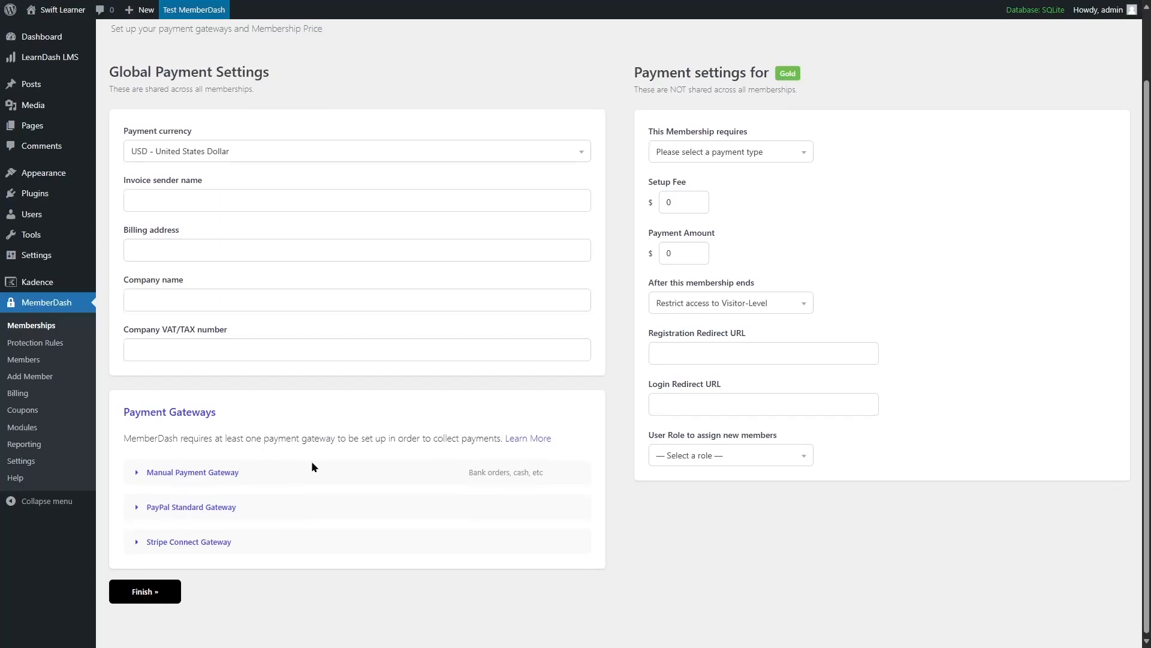
scroll(753, 273, "up", 2)
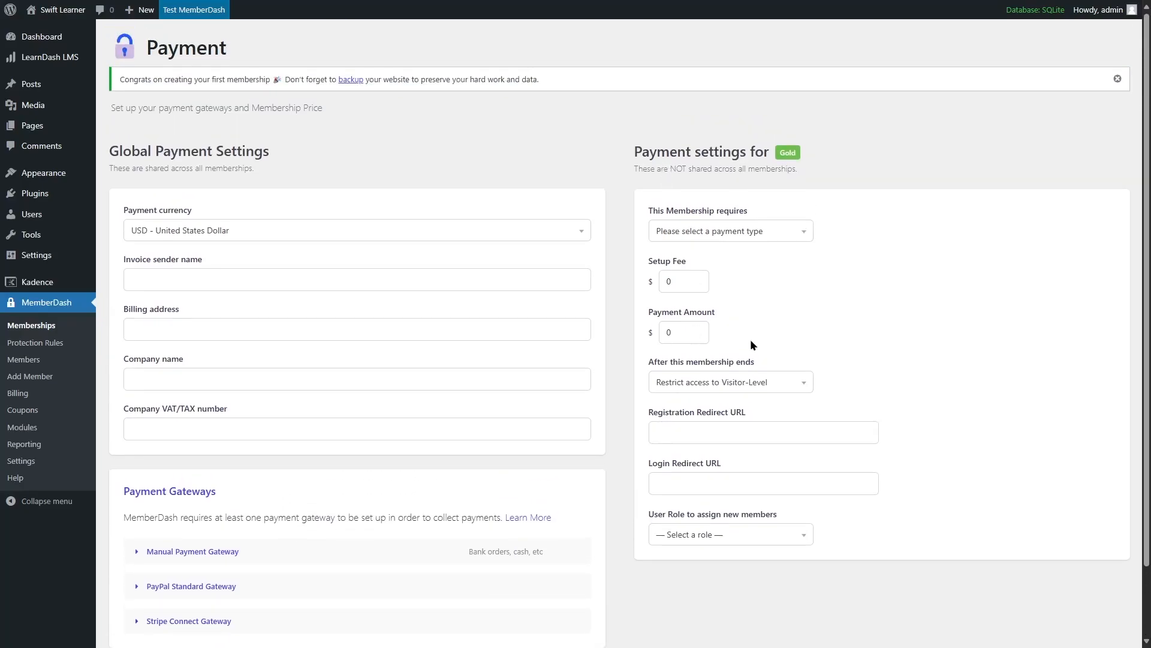
left_click(669, 281)
left_click(803, 200)
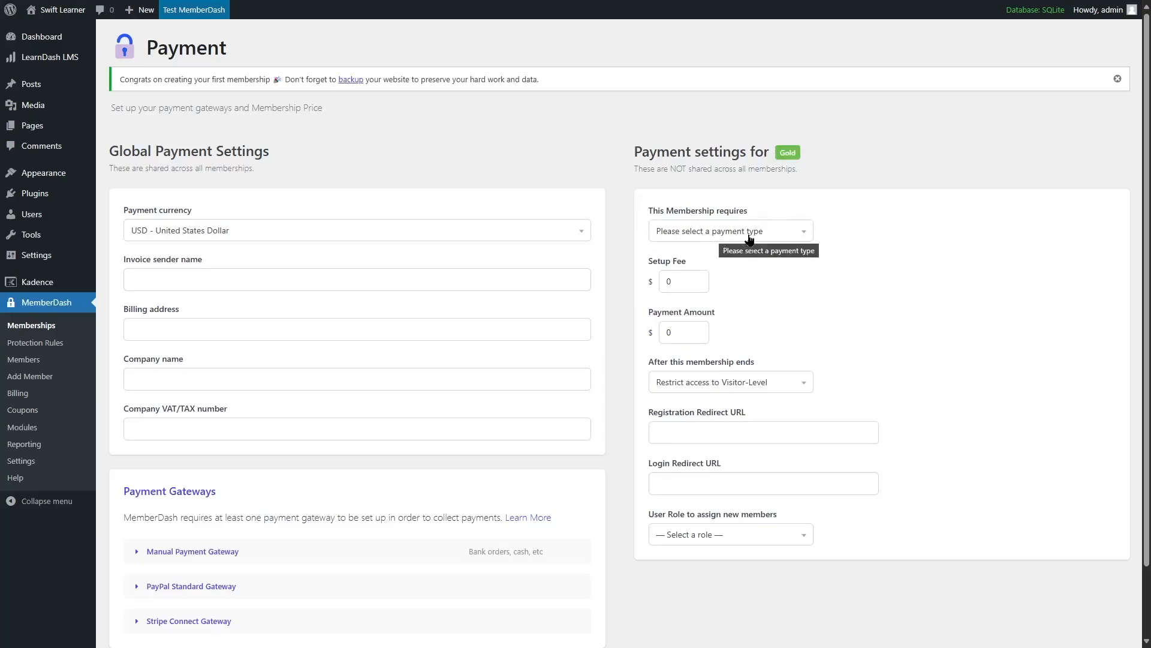
left_click(808, 237)
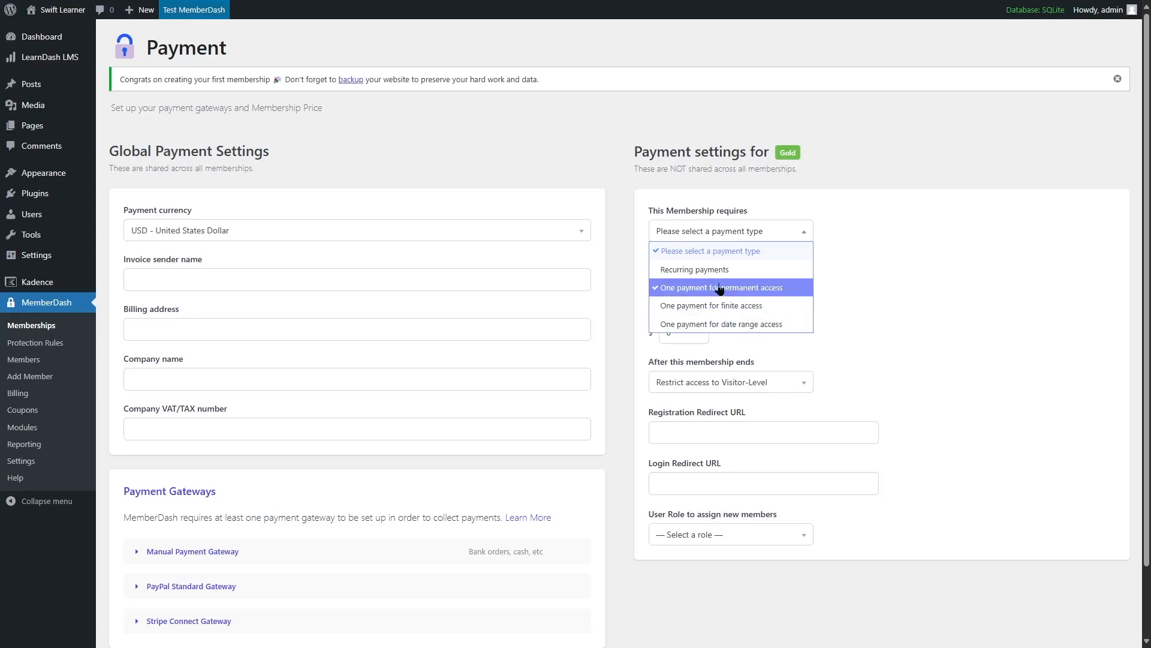
left_click(680, 275)
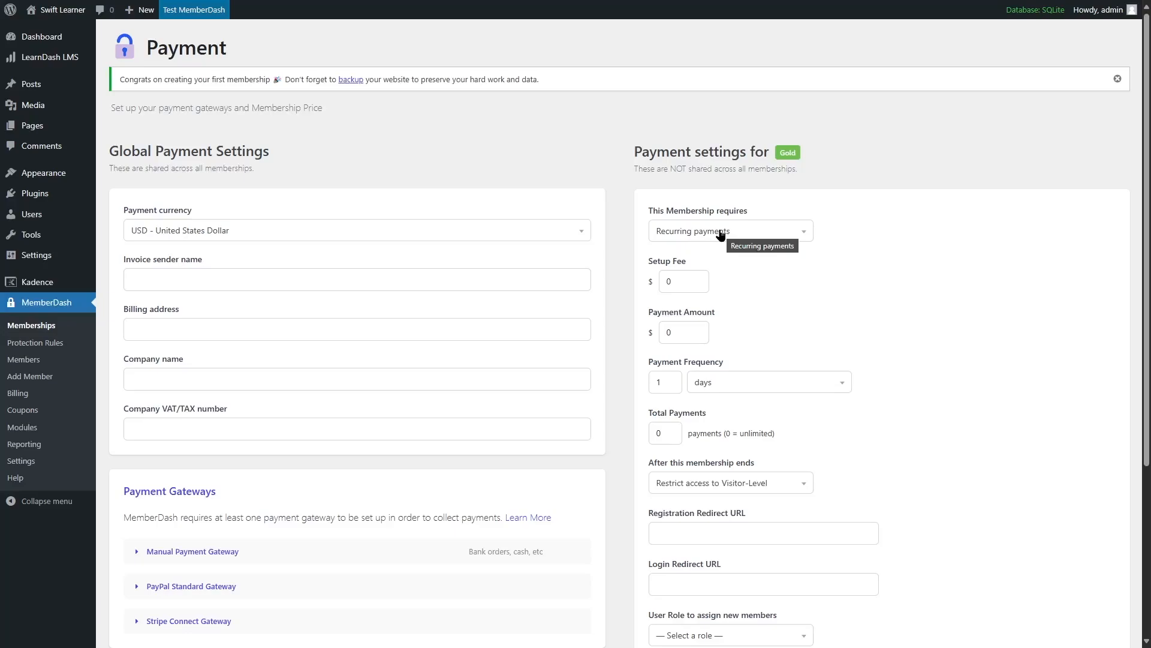
left_click(707, 386)
left_click(709, 427)
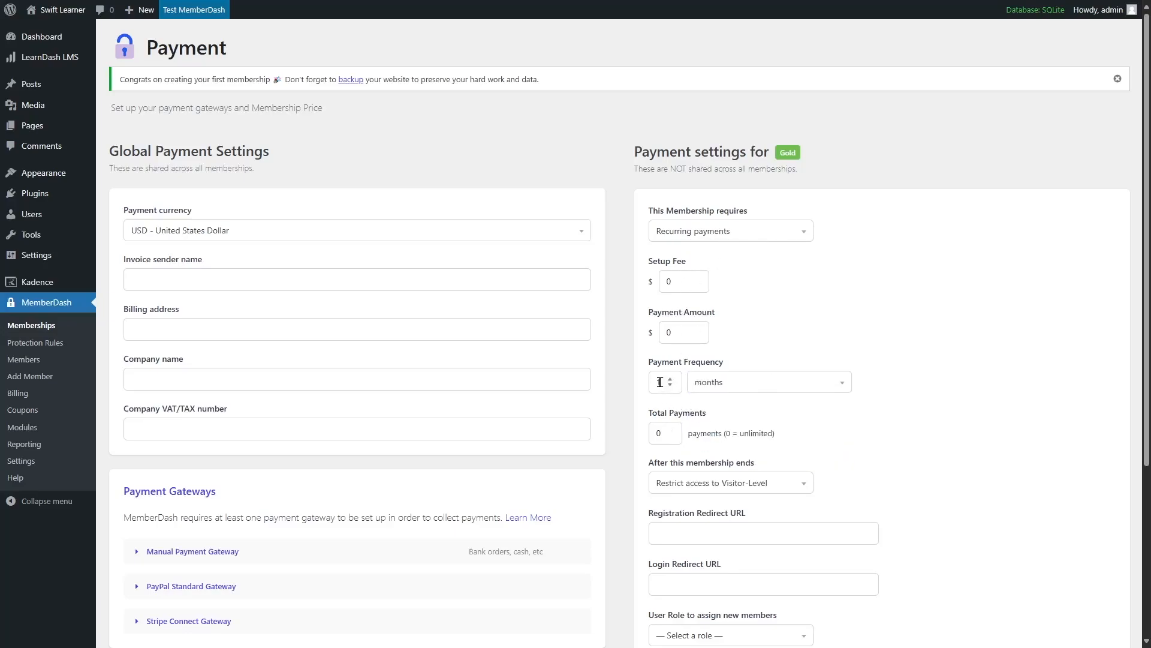
left_click(780, 385)
left_click(728, 458)
- Change the Gold membership's payment type to one payment for permanent access and inspect the setup fee
left_click(675, 234)
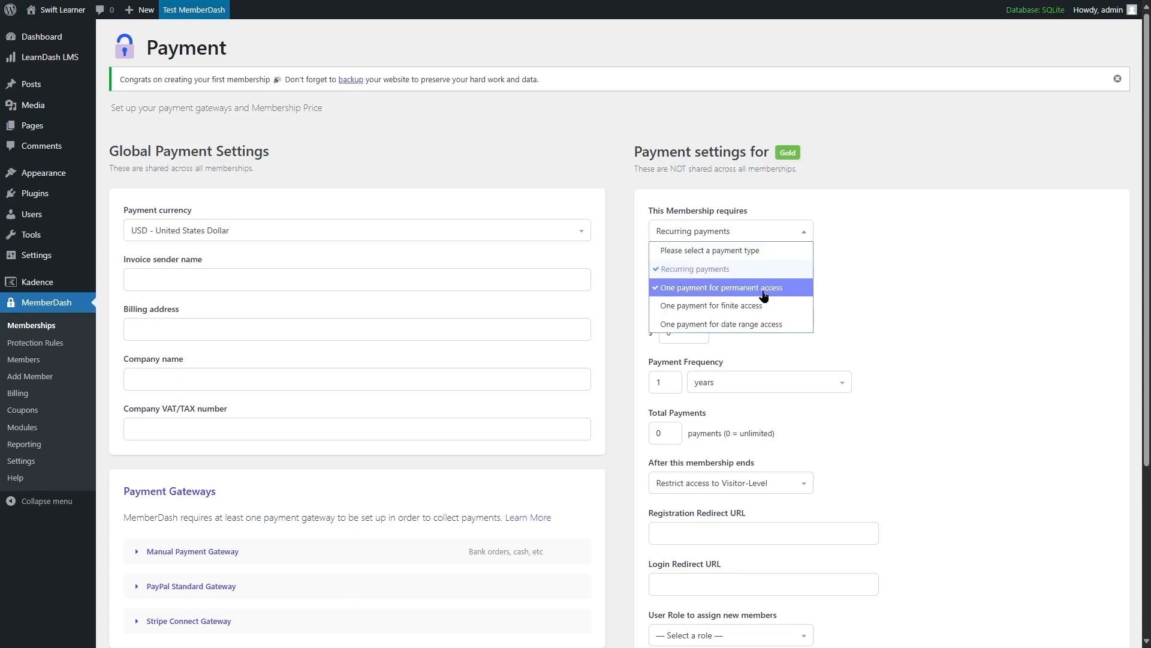
left_click(712, 289)
left_click(676, 280)
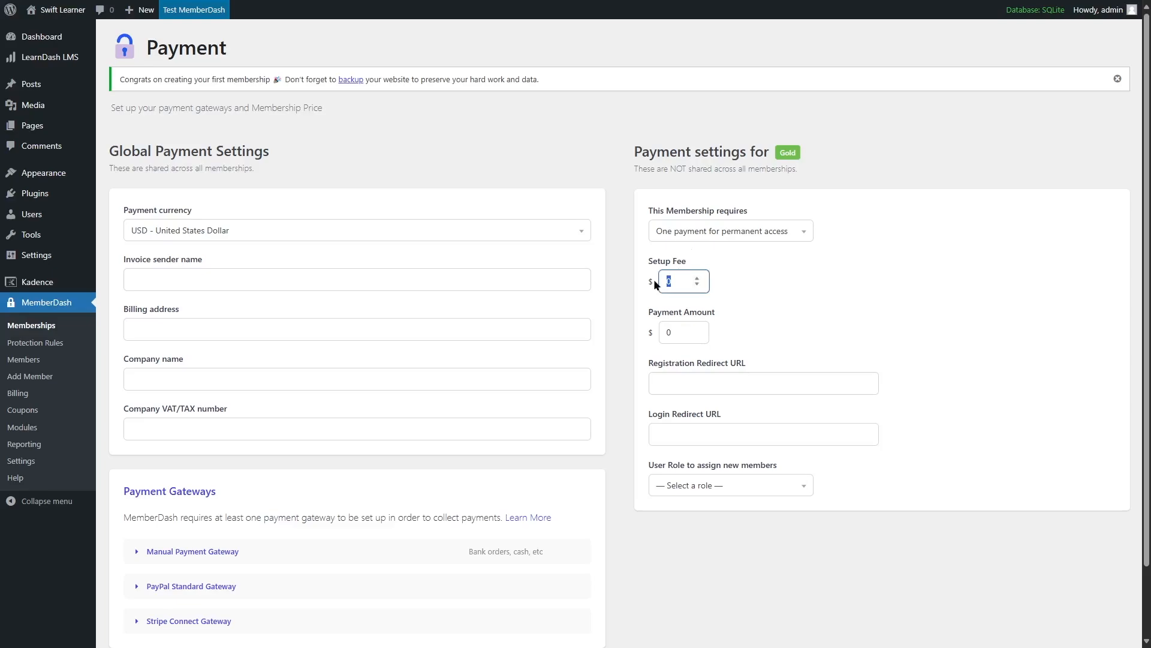
left_click(900, 275)
- Switch the Gold membership to one payment for finite access, grant access for 6 days, and check the options for when it ends
left_click(723, 235)
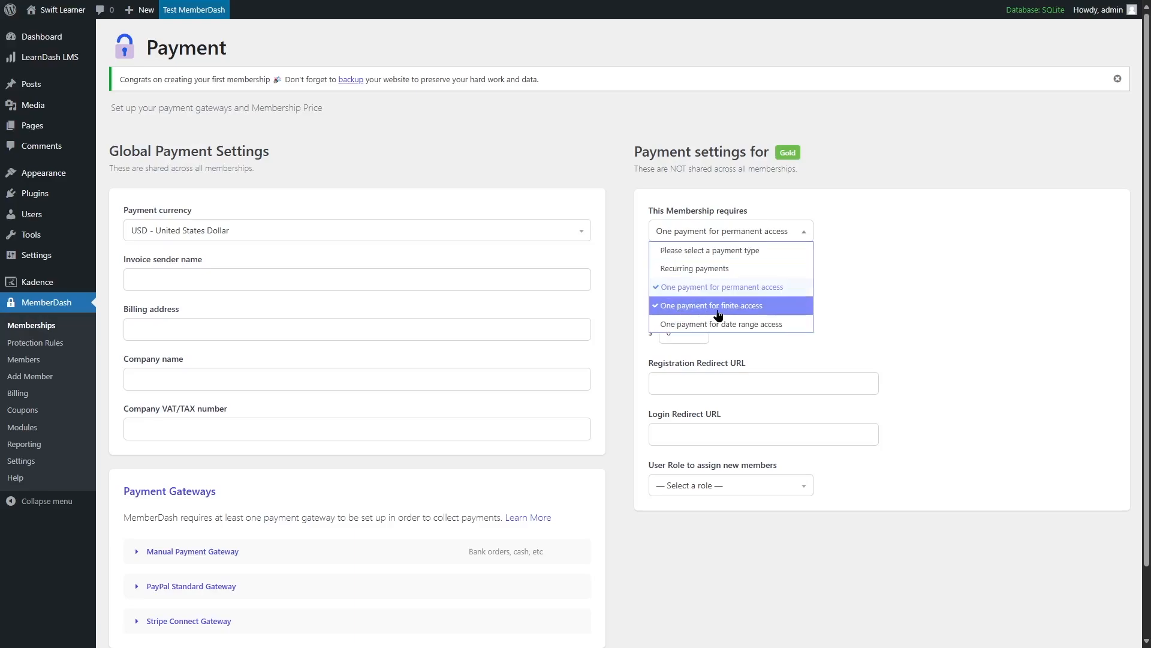
left_click(711, 308)
left_click(678, 282)
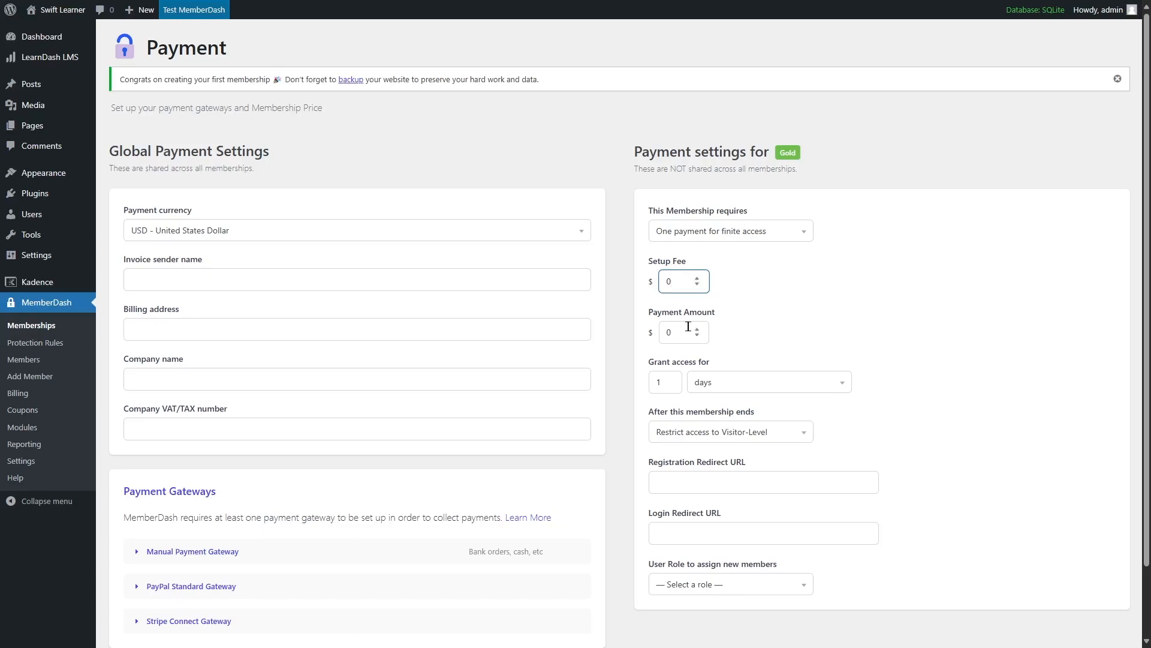
left_click(718, 386)
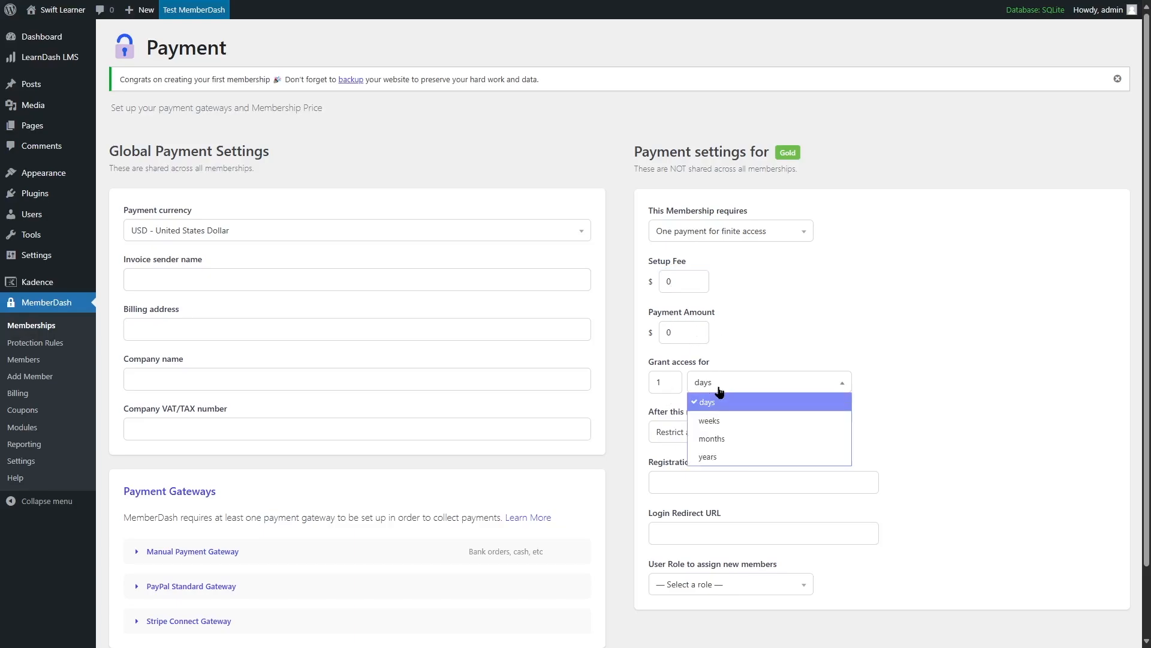
double_click(661, 382)
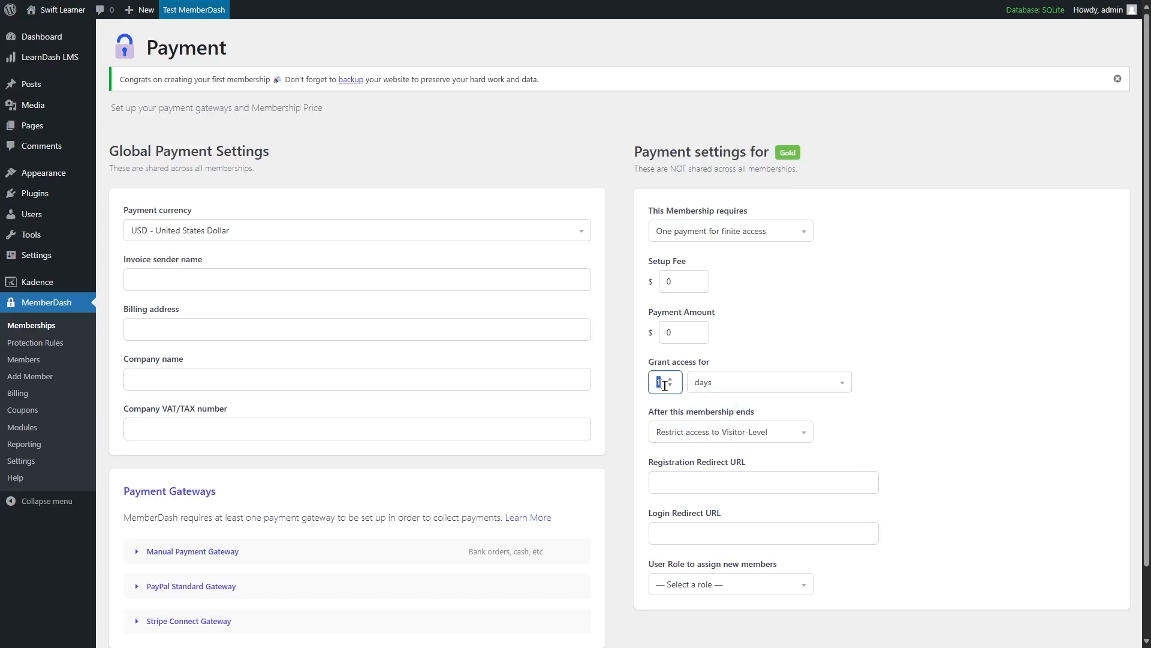
type("6")
left_click(715, 389)
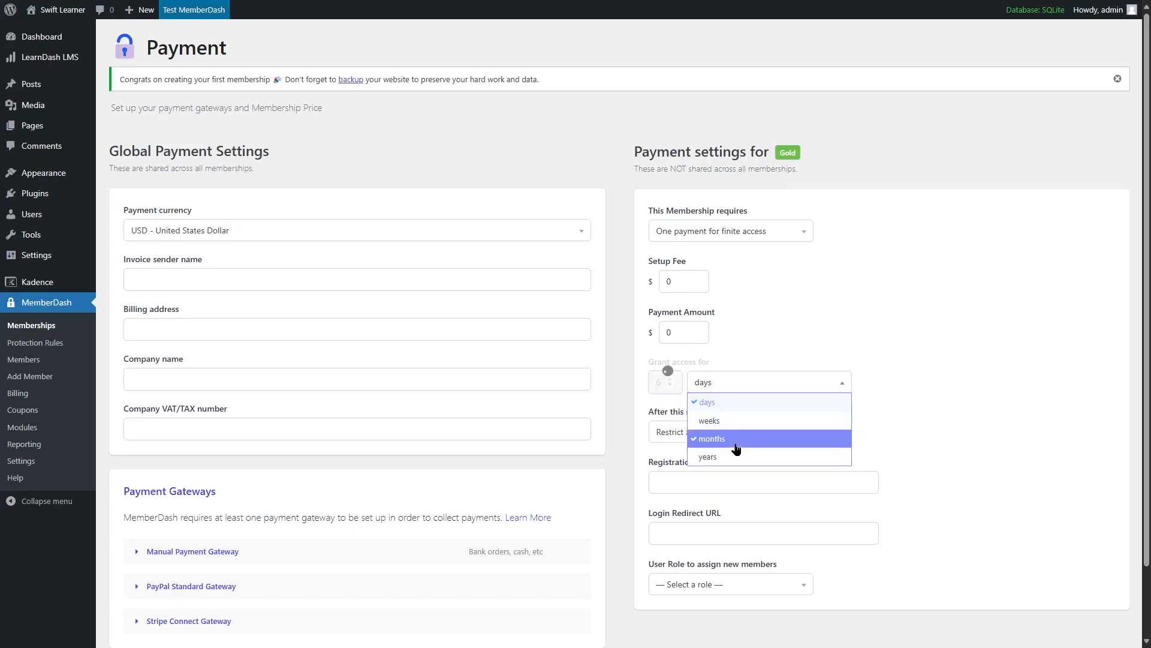
left_click(715, 379)
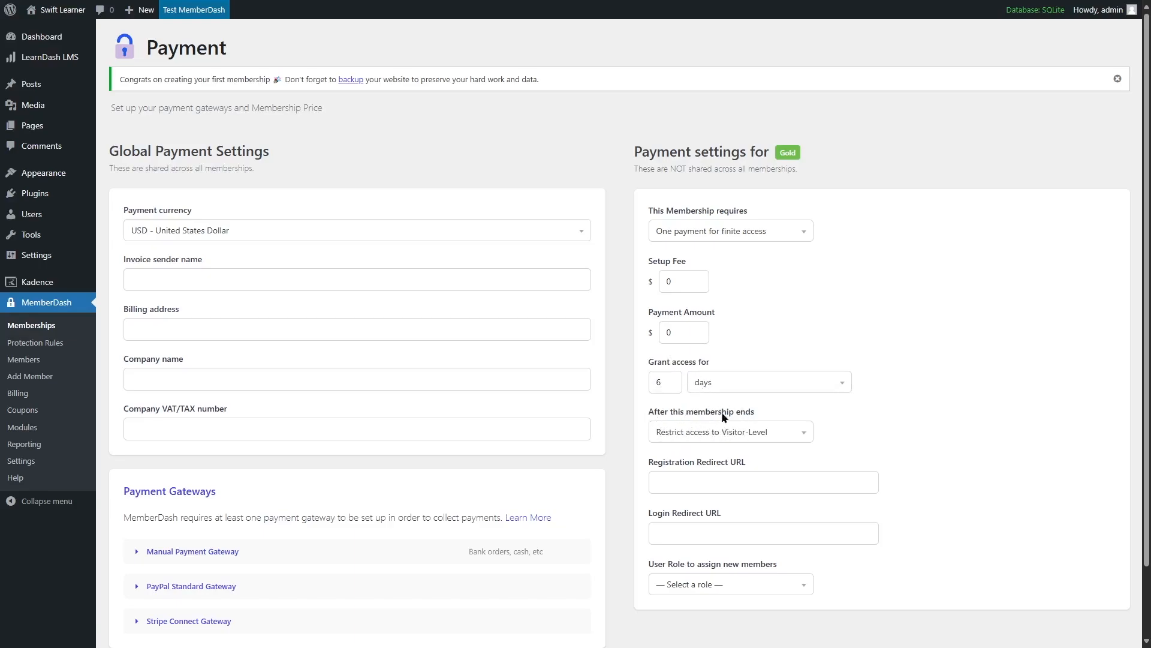
left_click(727, 431)
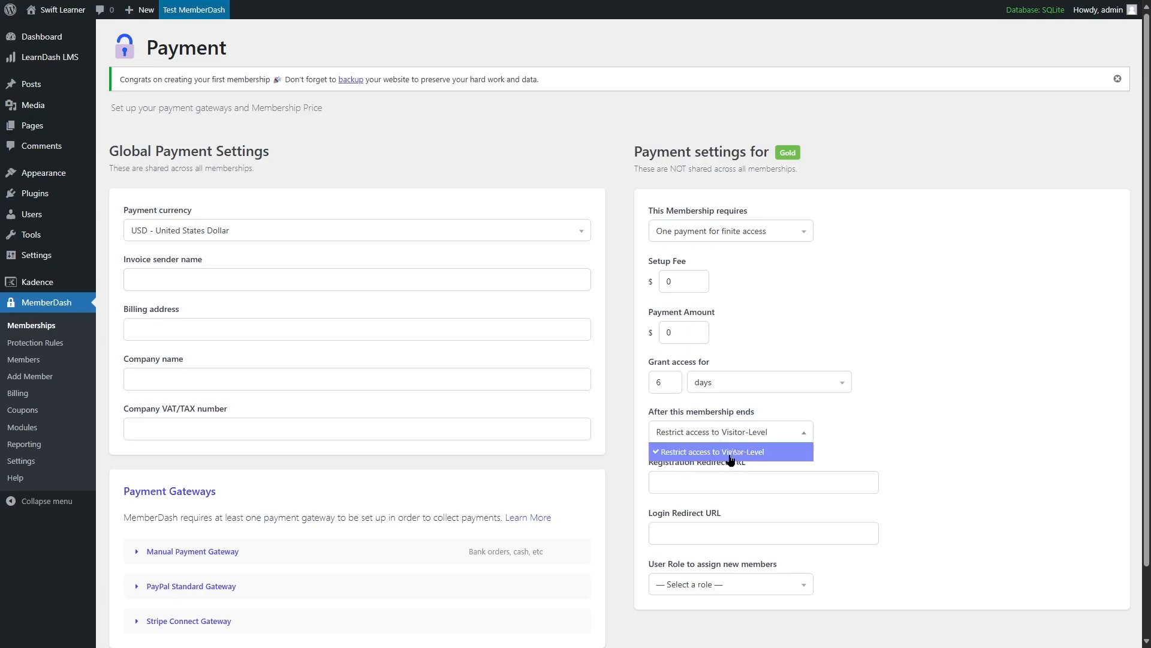
left_click(885, 423)
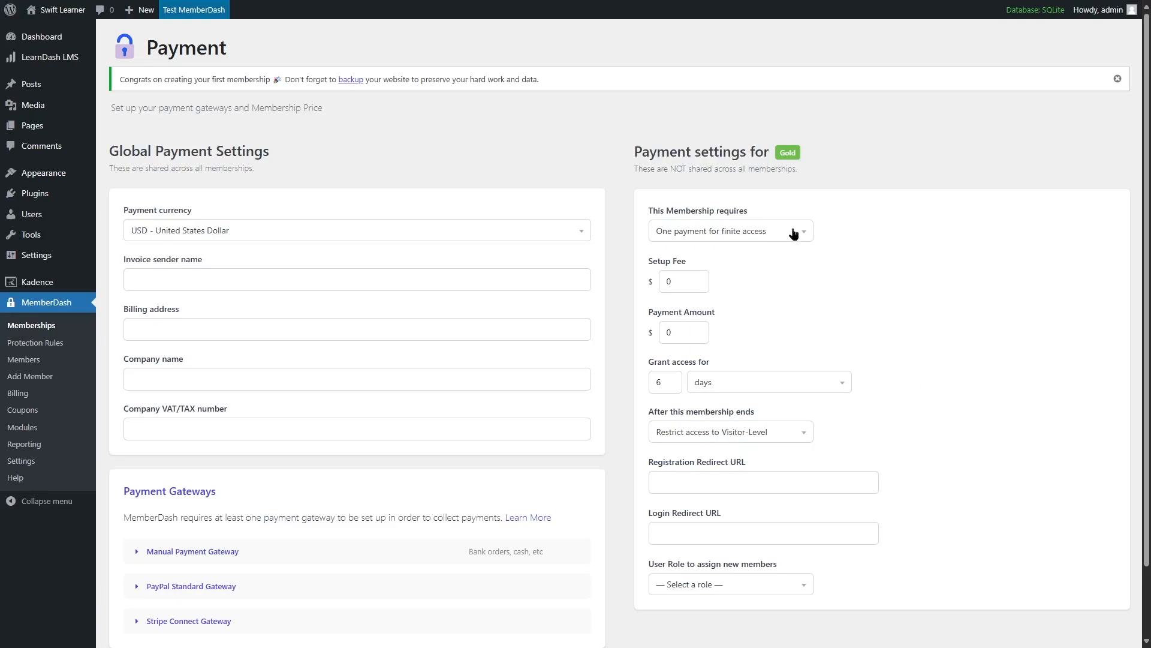
- Set the Gold membership to one payment for date range access, with 2025-09-07 as the end date
left_click(792, 231)
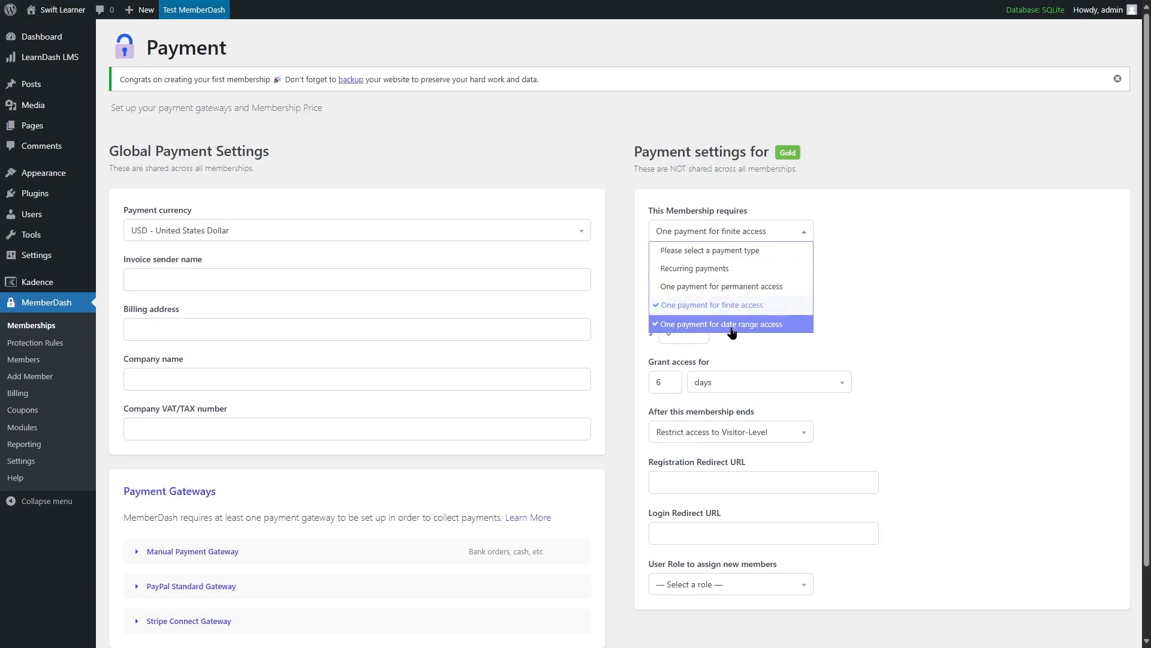
left_click(774, 327)
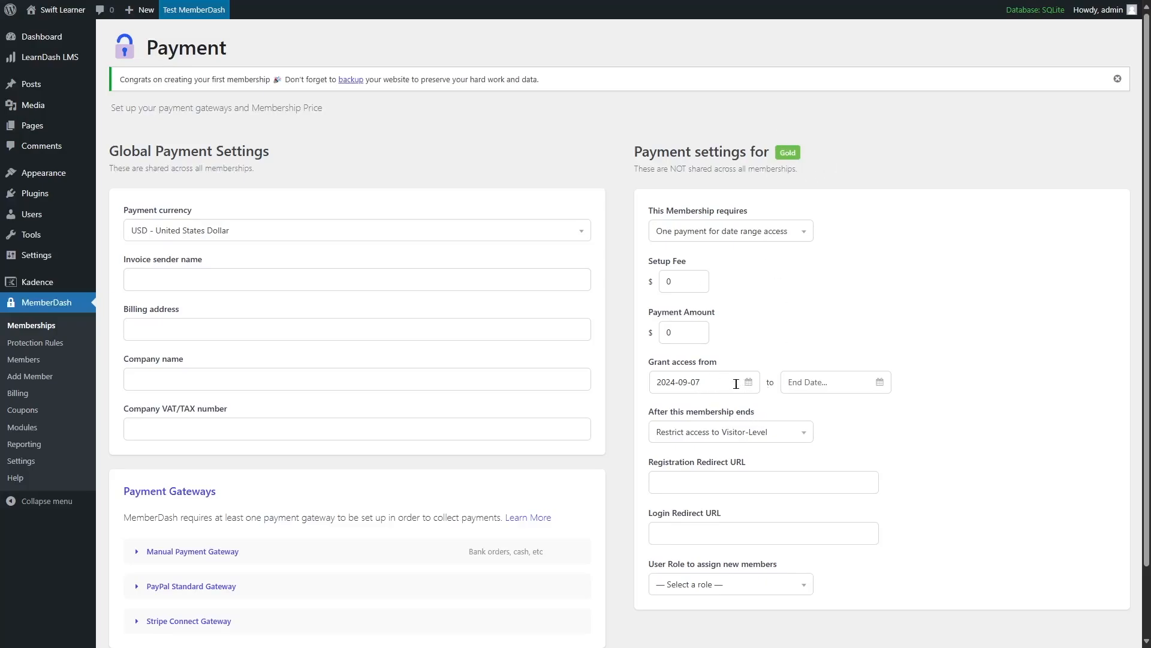
left_click(713, 382)
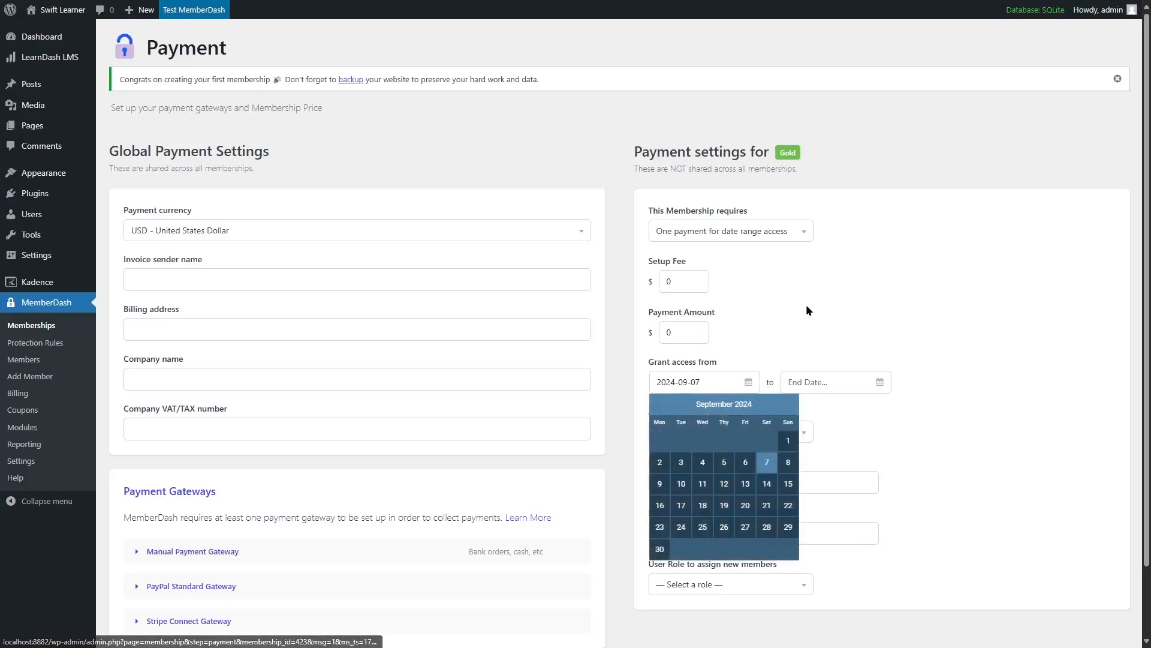
left_click(810, 382)
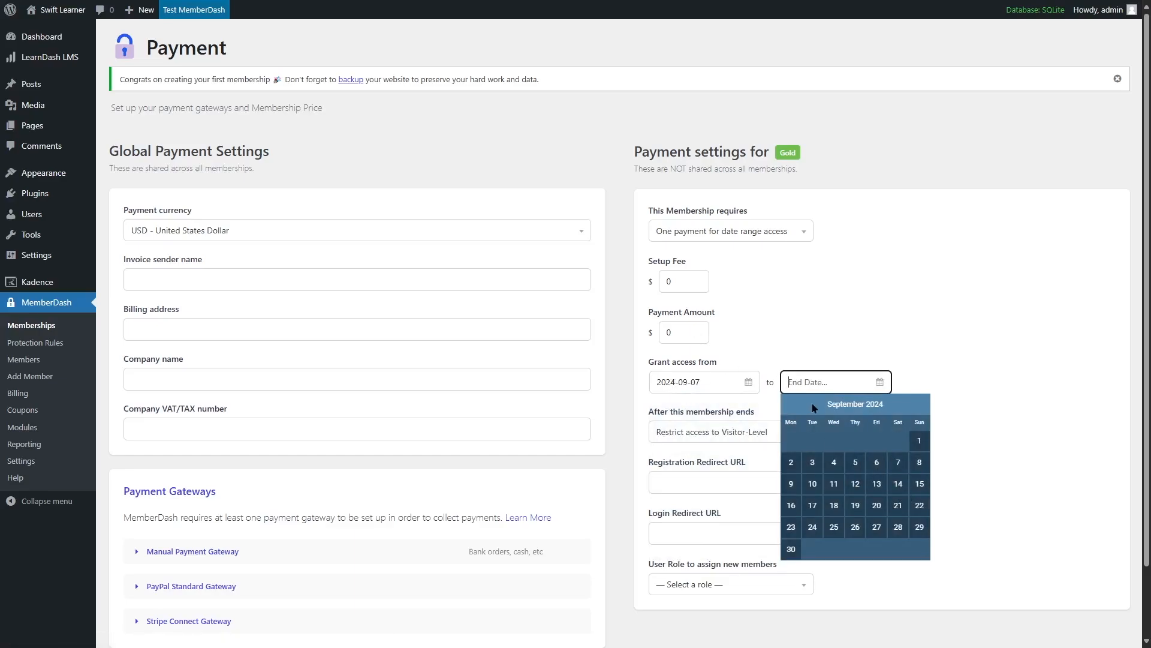
left_click(696, 380)
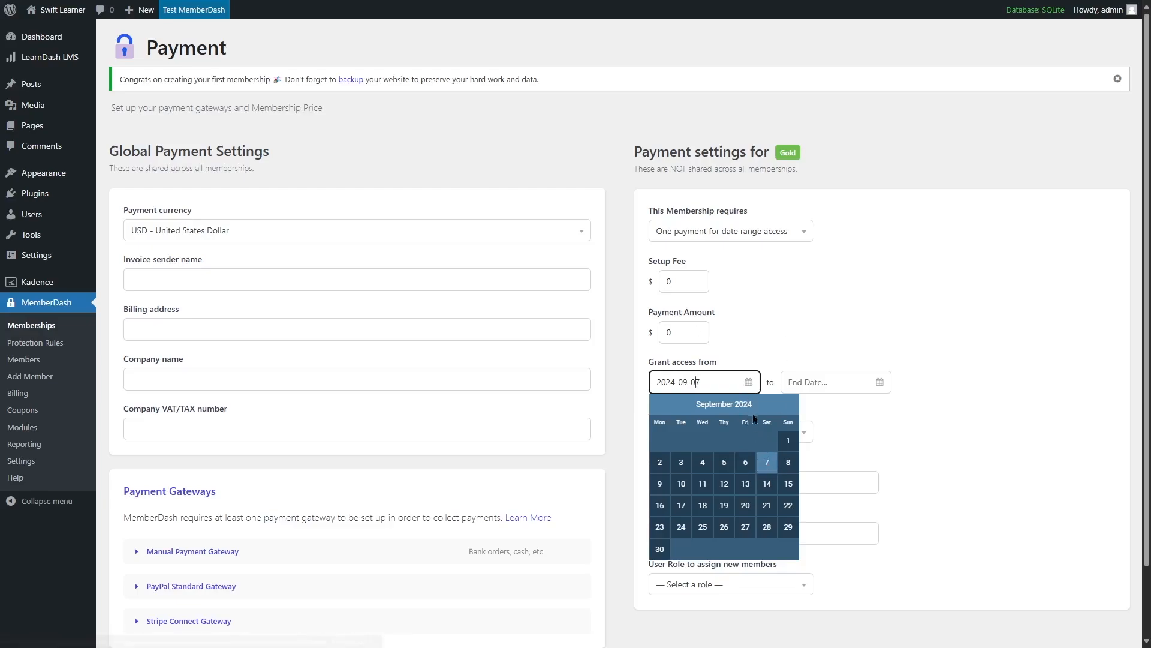
left_click(819, 375)
type("2025-09")
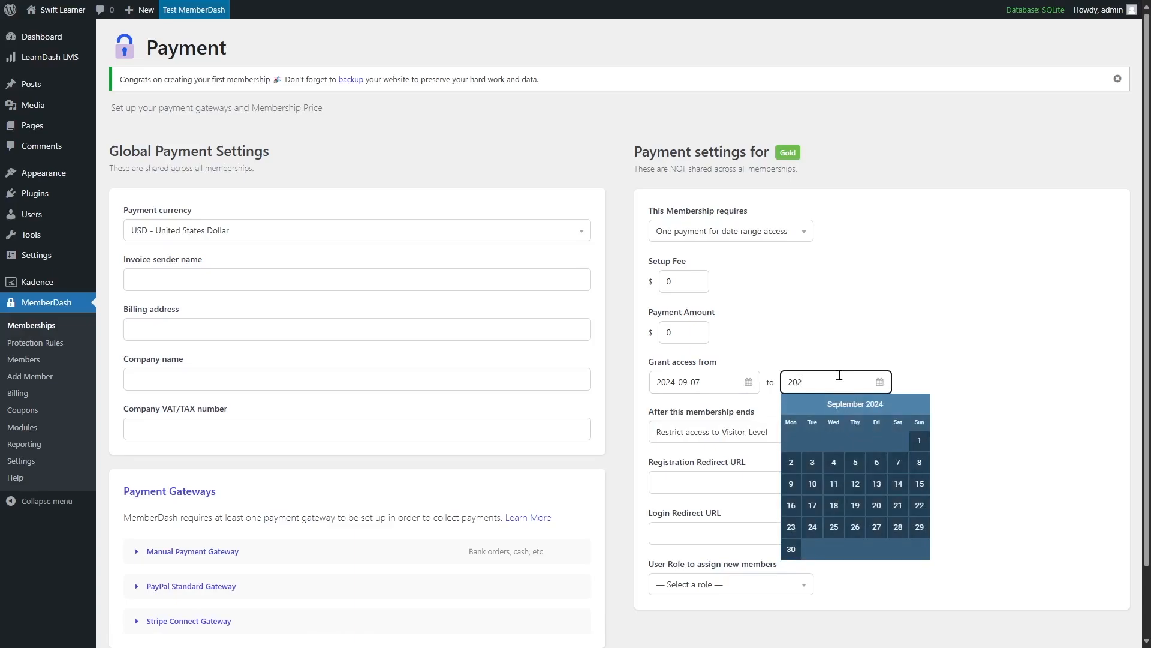
type("-07")
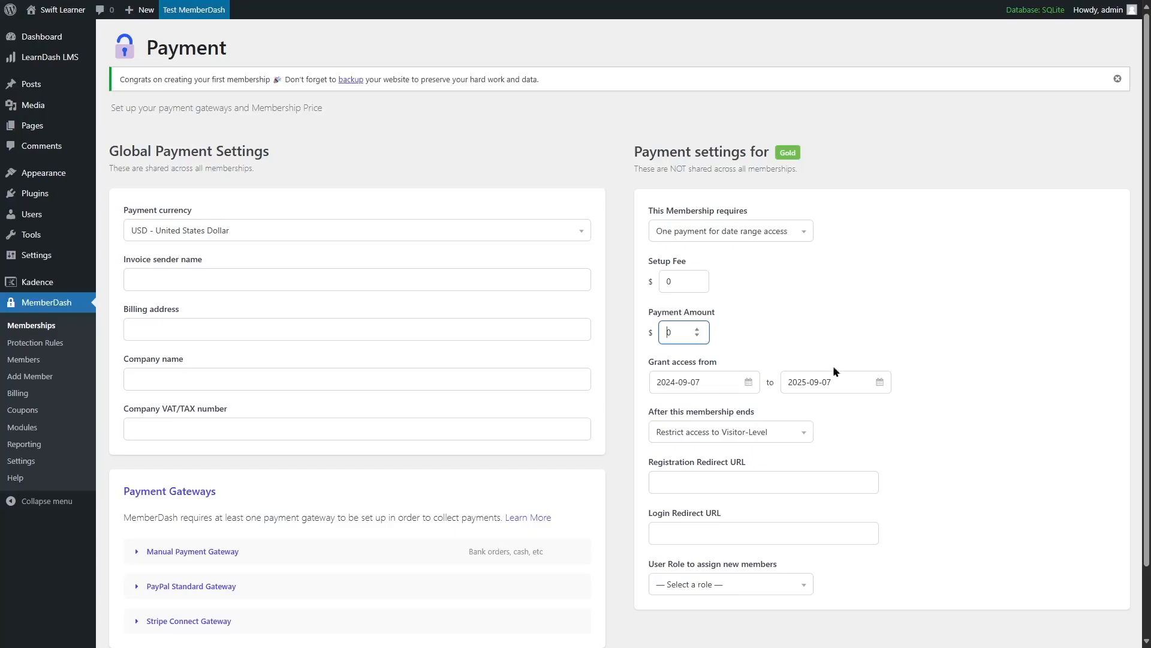
- Switch the Gold membership to recurring payments with a $50 setup fee and a $100 payment amount
left_click(784, 231)
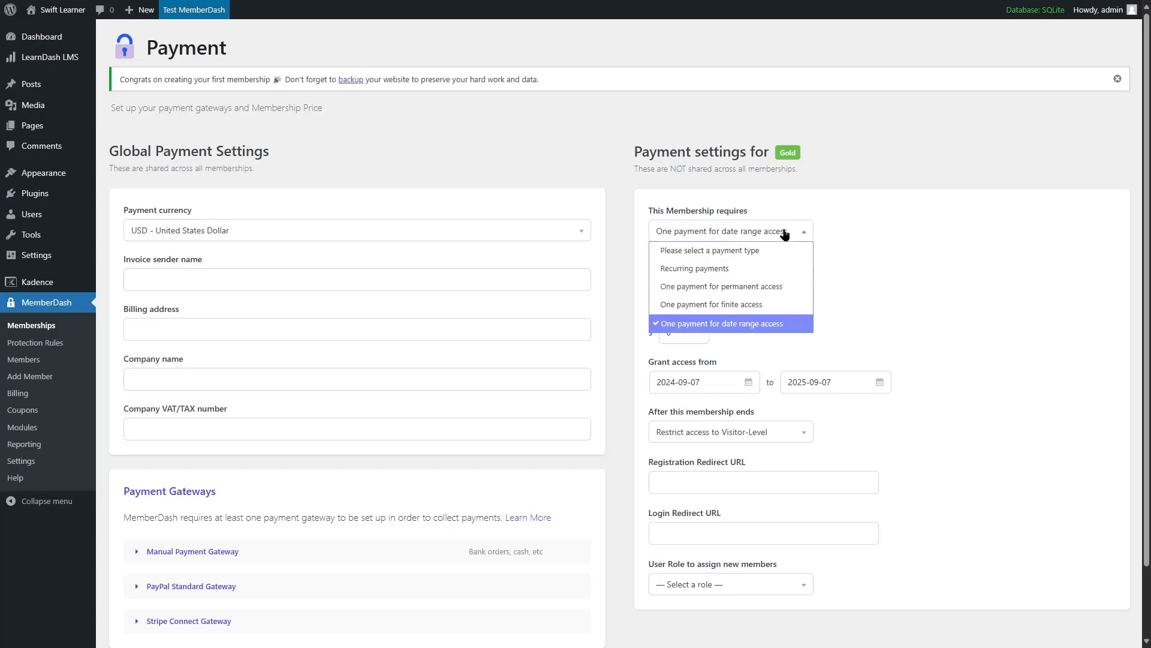
left_click(664, 272)
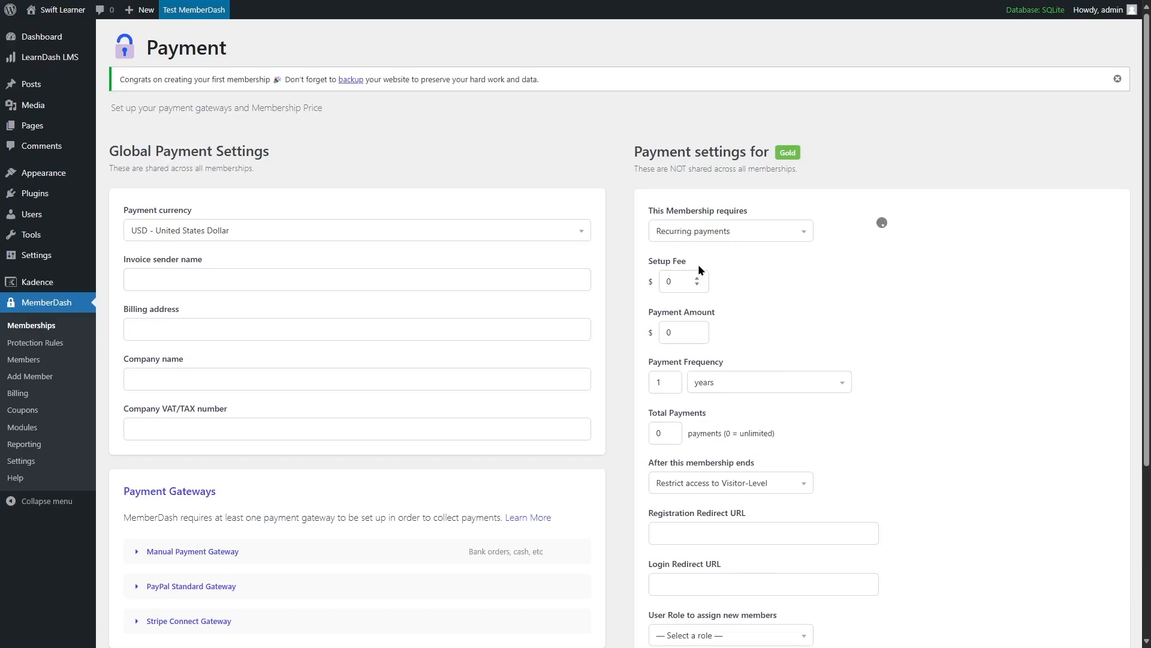
key("Tab")
type("50")
left_click(678, 333)
type("100")
- Check the payment frequency options, keep years, and raise the Gold membership's payment amount to $200
left_click(699, 385)
left_click(690, 387)
left_click(732, 382)
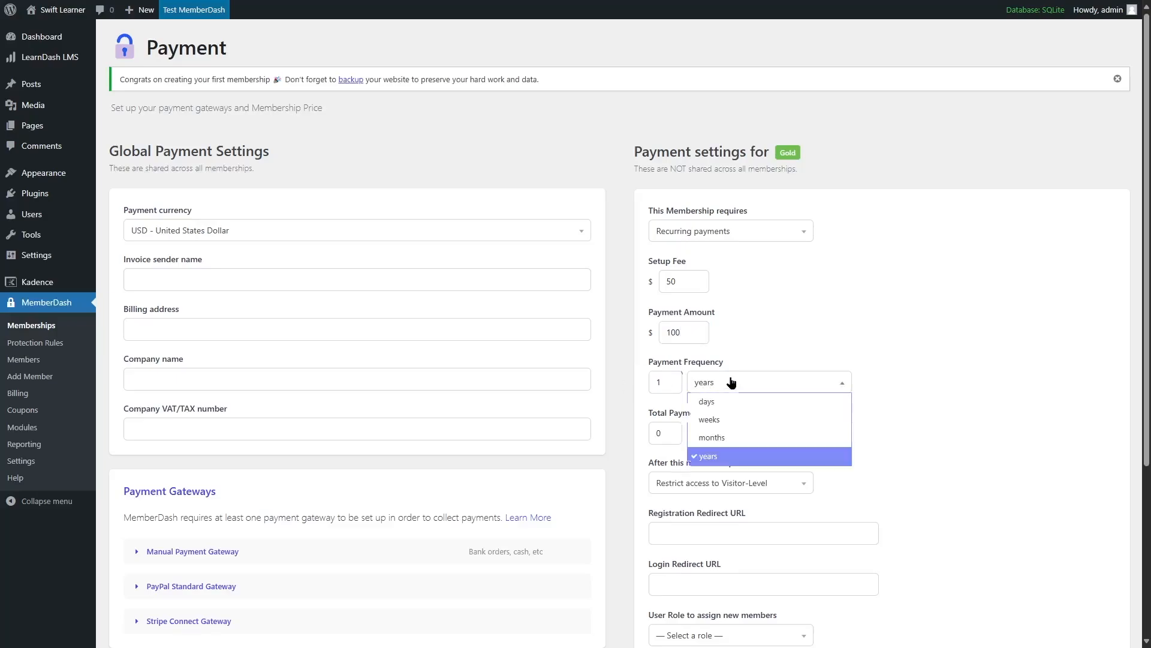
left_click(884, 334)
left_click_drag(673, 330, 666, 332)
type("2")
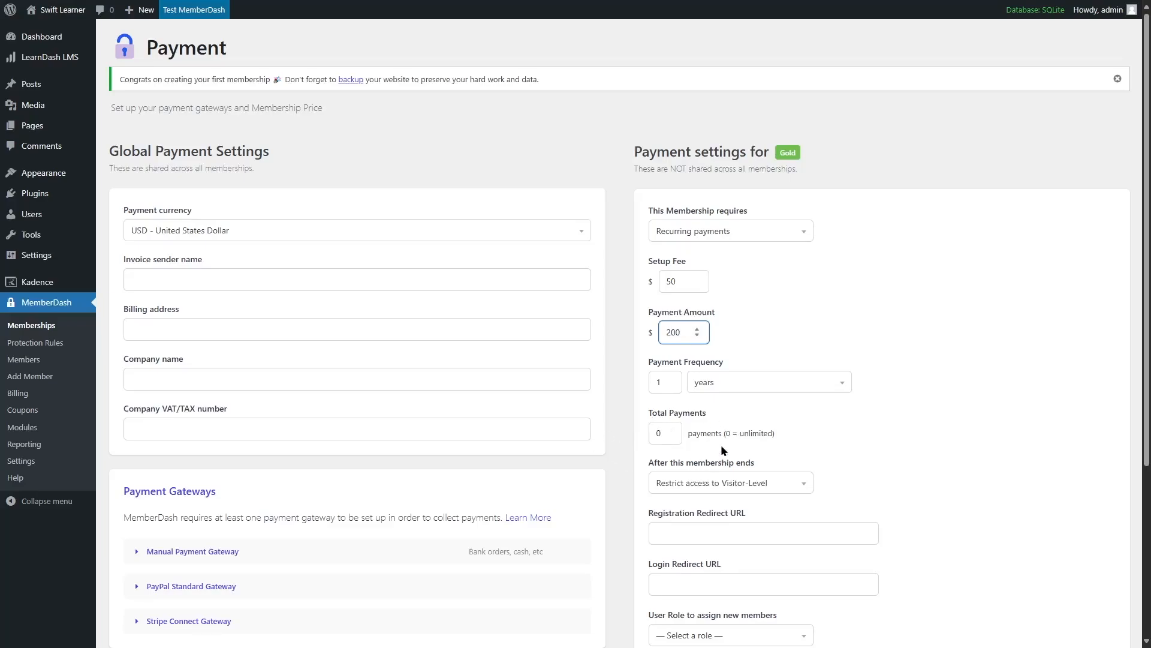
- Review the Gold membership's options for when it ends and the user roles available for new members
scroll(721, 444, "down", 2)
left_click(680, 363)
left_click(667, 386)
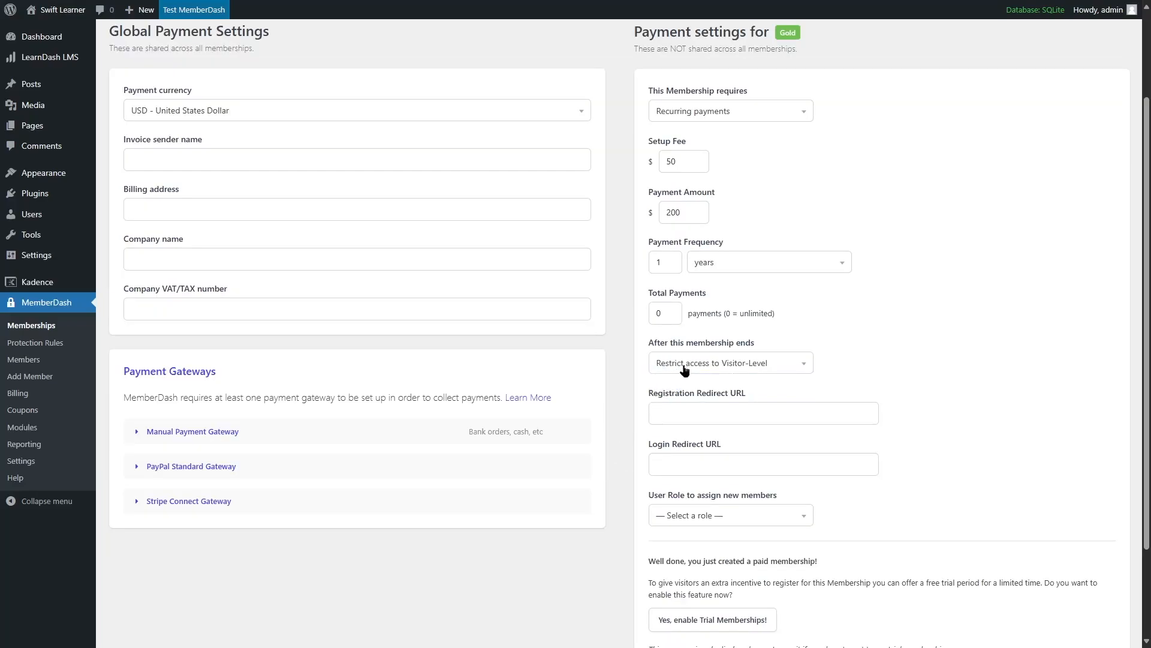
scroll(721, 334, "down", 2)
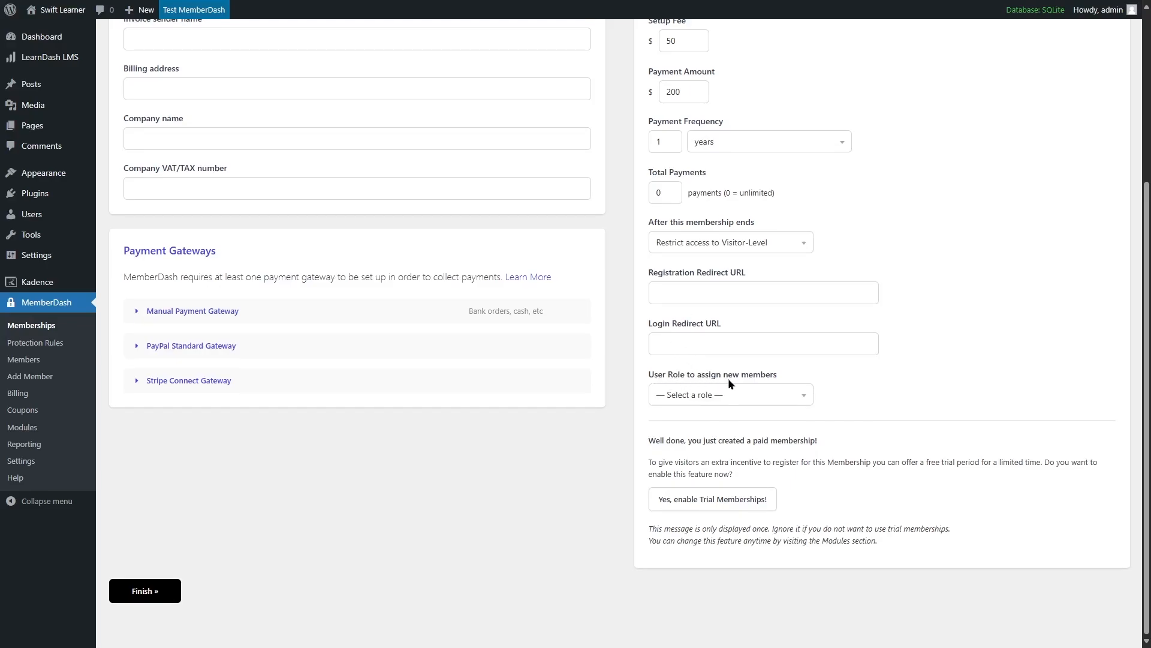
left_click(783, 396)
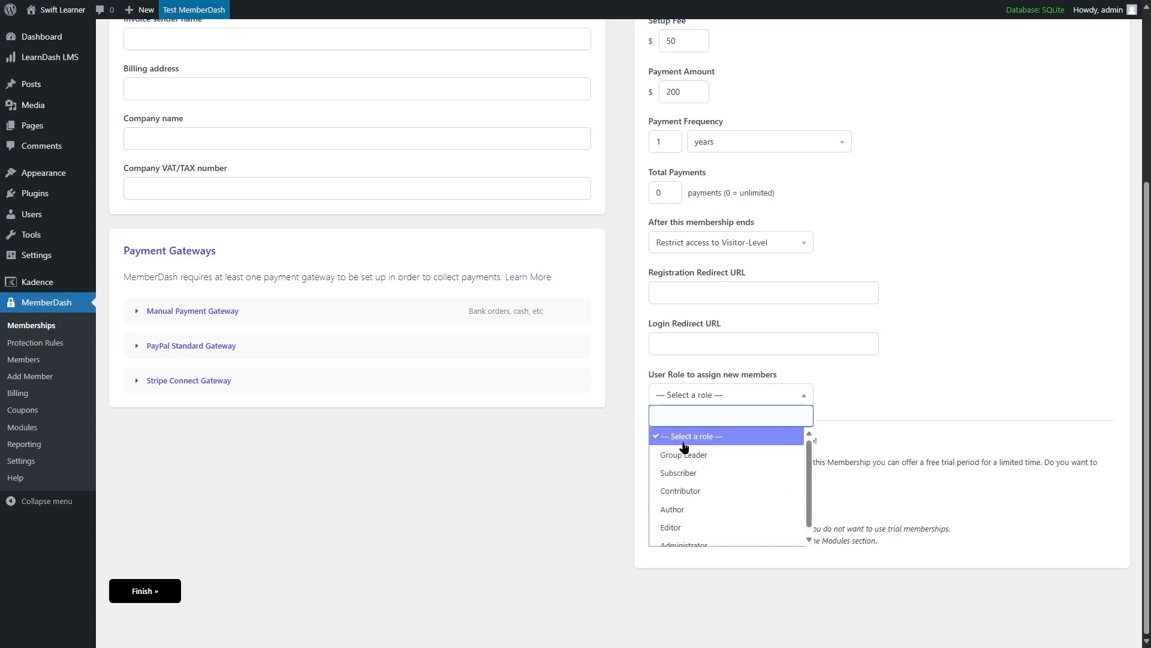
left_click(912, 412)
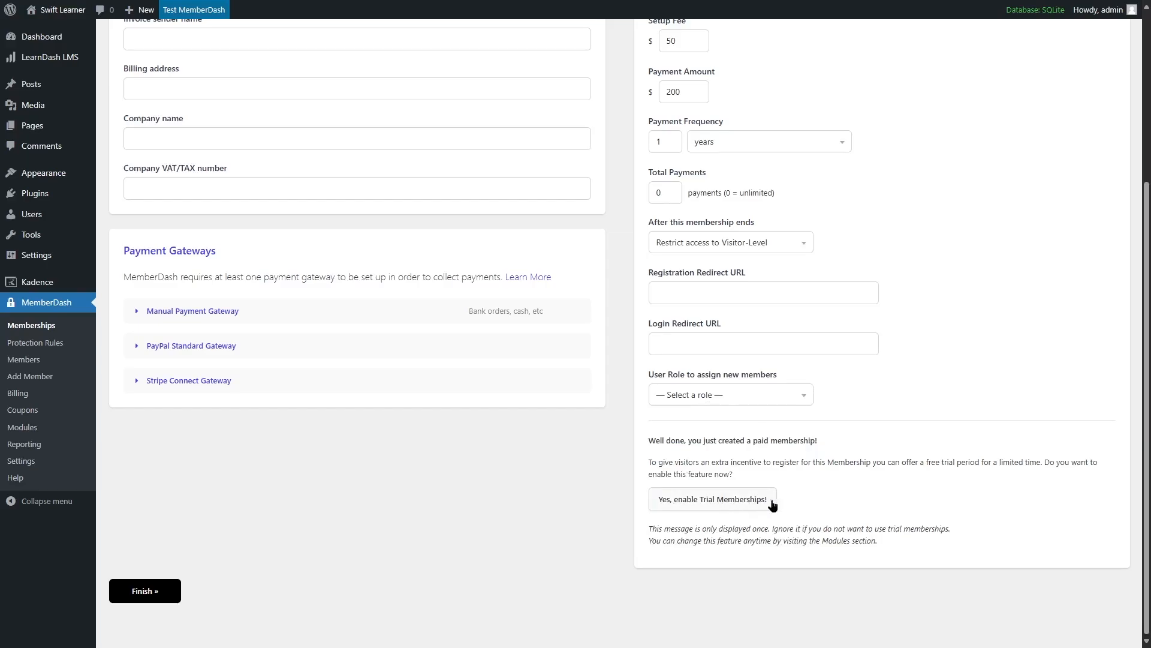
- Review the Gold membership's payment settings once more and finish its setup
scroll(518, 573, "up", 1)
scroll(498, 516, "up", 4)
scroll(552, 479, "down", 5)
left_click(168, 599)
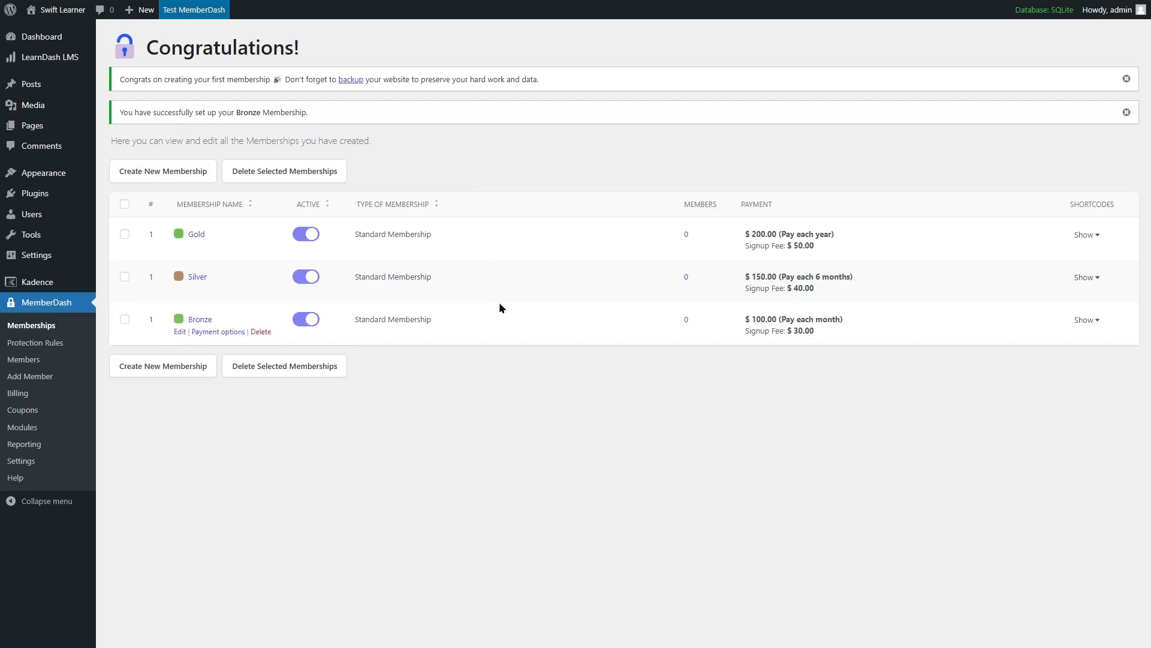
- Check the Gold membership's shortcodes and dismiss both notices above the memberships list
left_click(1087, 235)
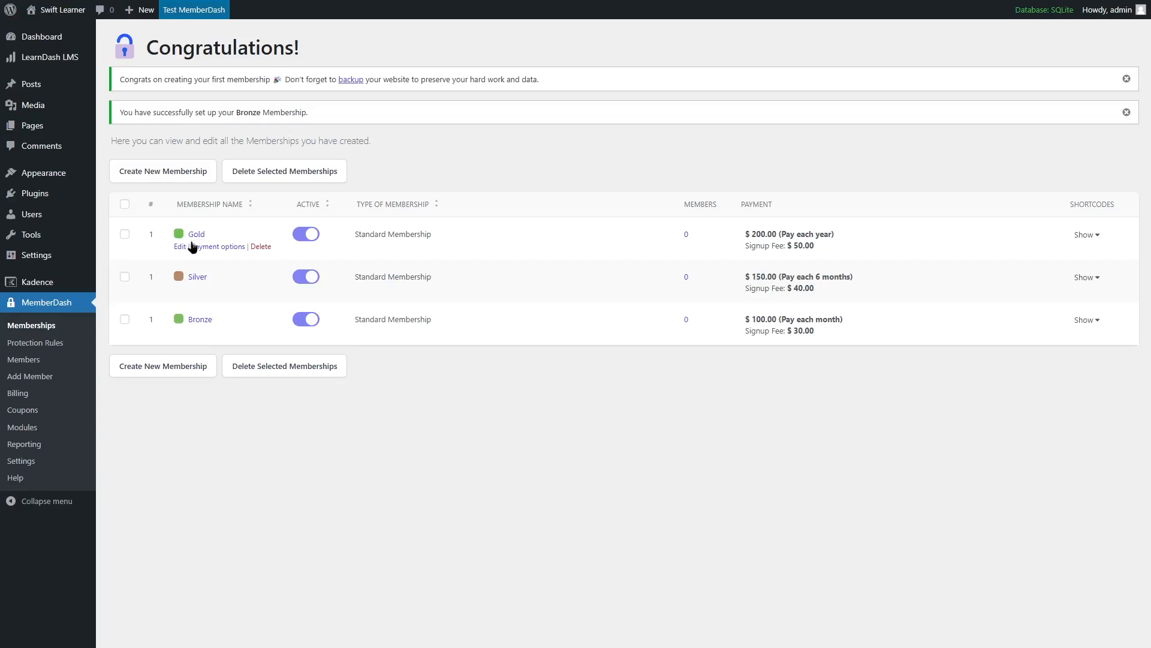
mouse_move(1077, 234)
left_click(1126, 112)
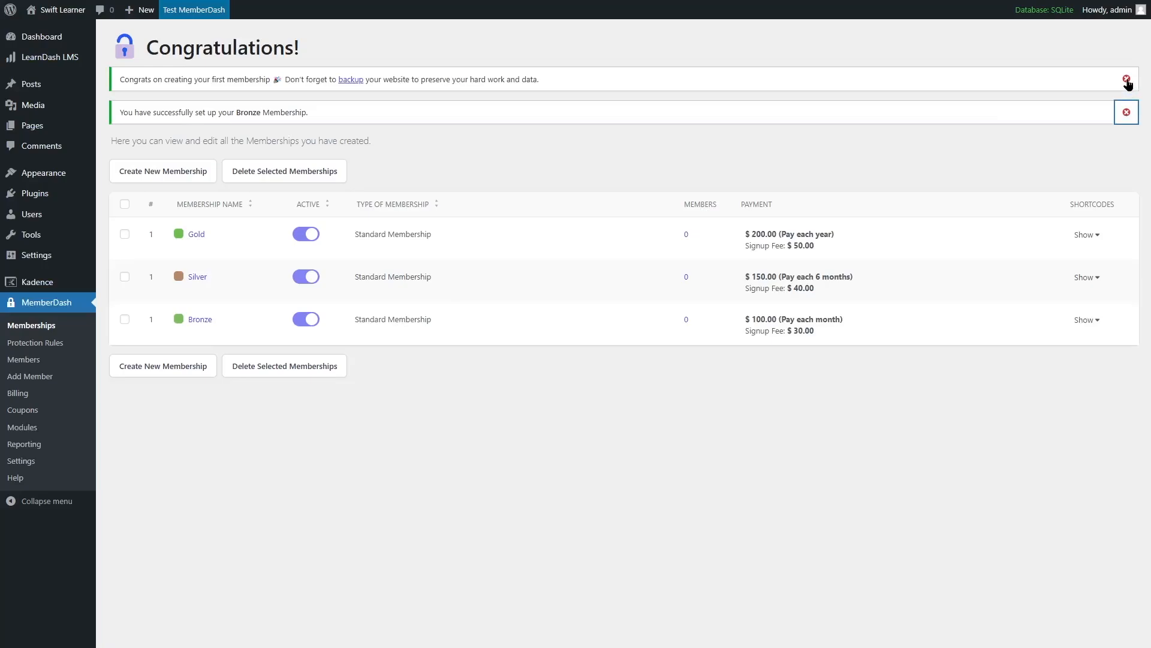
left_click(1127, 80)
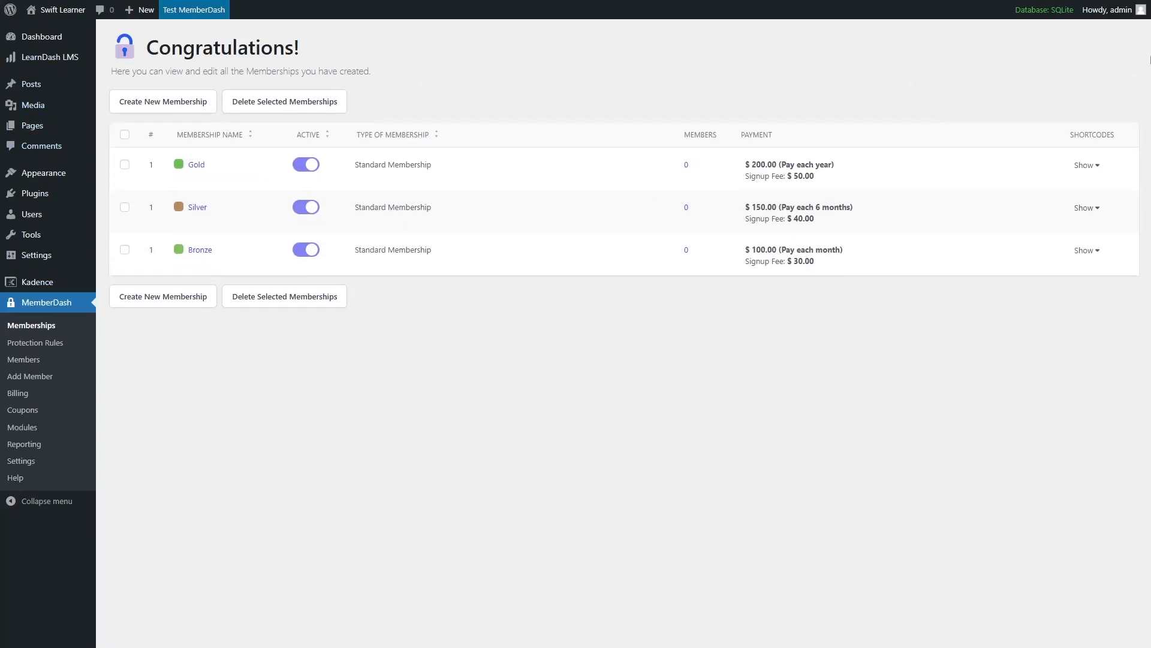
mouse_move(662, 166)
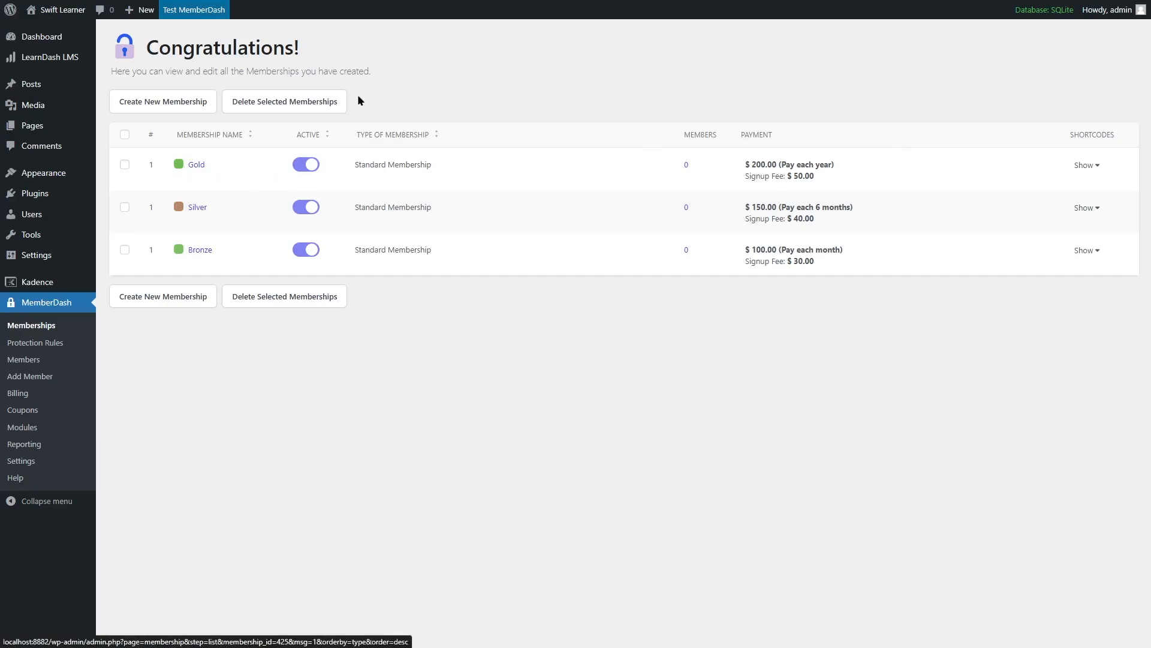
mouse_move(219, 263)
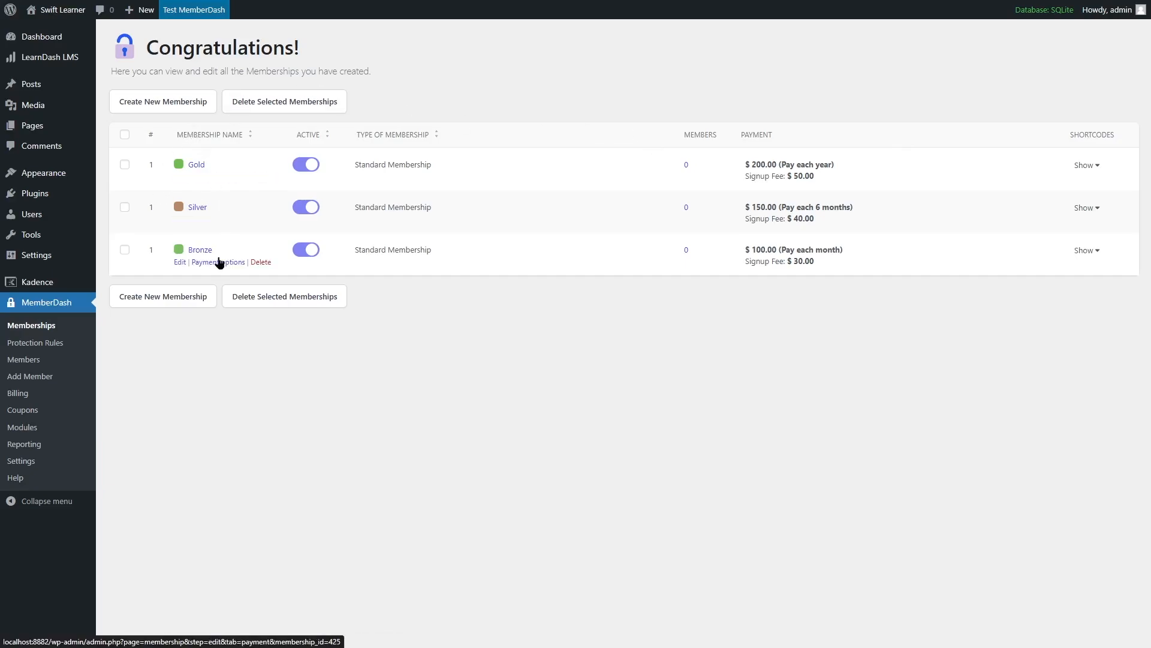
- Open the protection rules and compare the page rules for Gold, Silver and all memberships
left_click(37, 344)
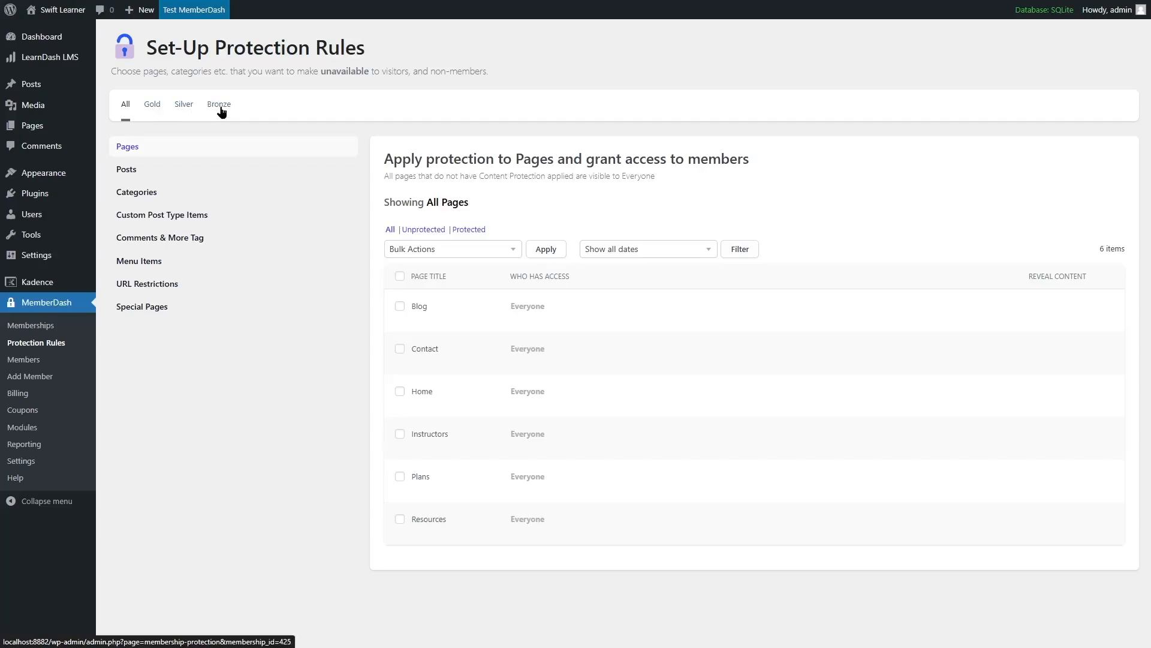
left_click(151, 112)
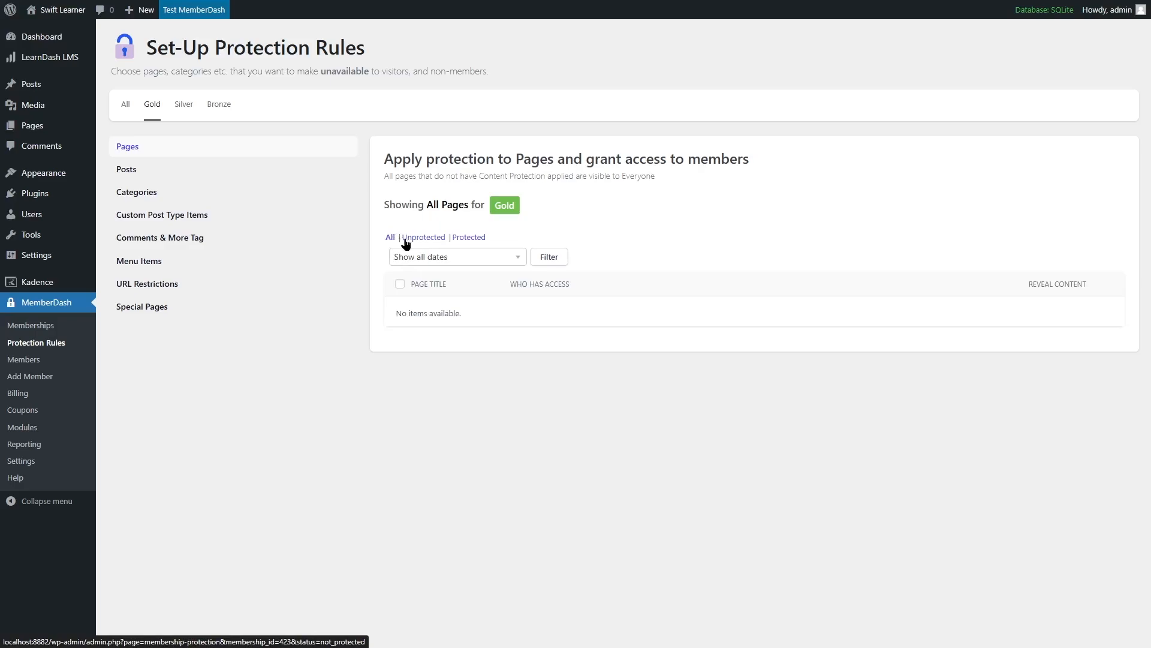
left_click(184, 106)
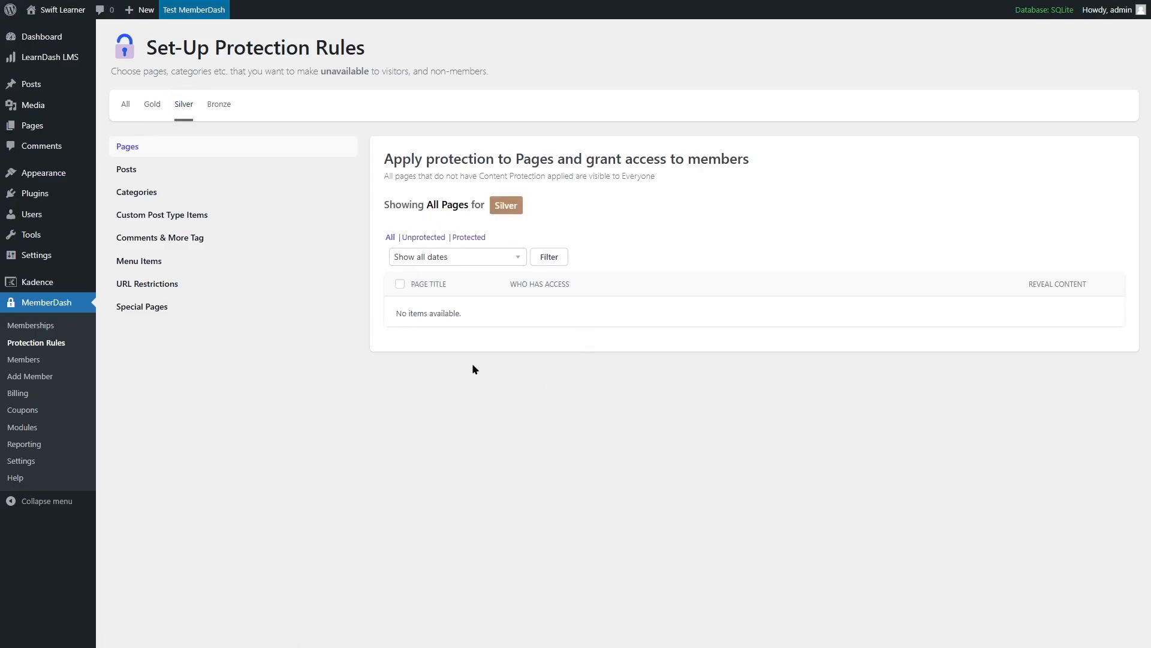
left_click(124, 106)
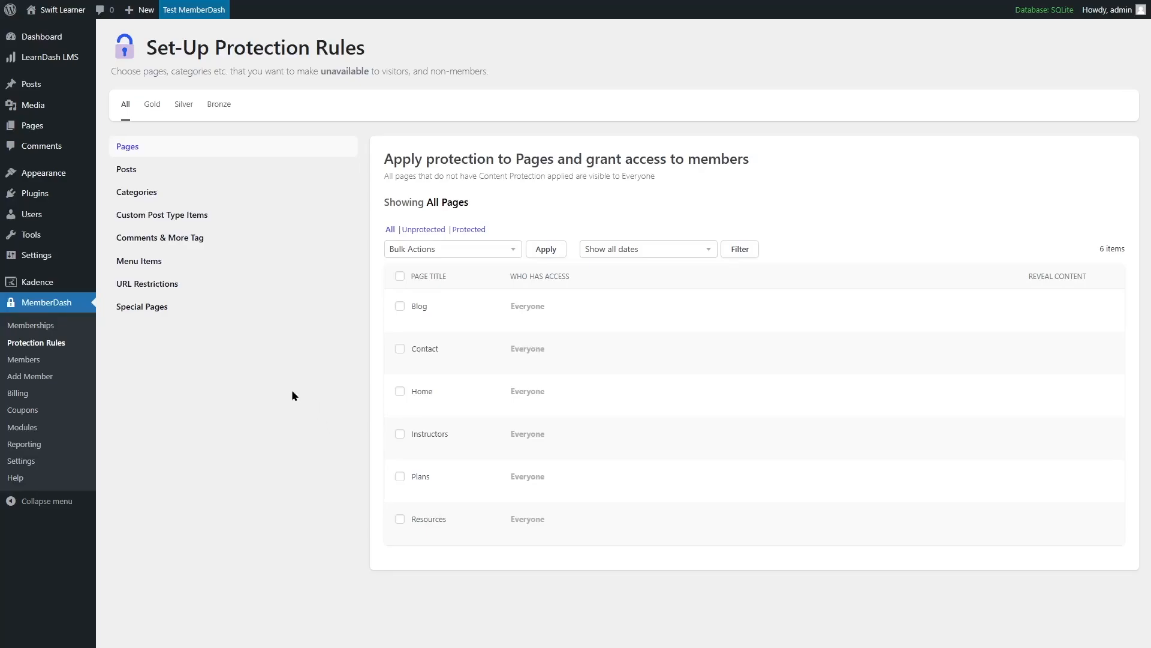
- Filter the custom post type rules to All Courses and give Bronze access to Building an SEO Foundation and Google Analytics
left_click(202, 220)
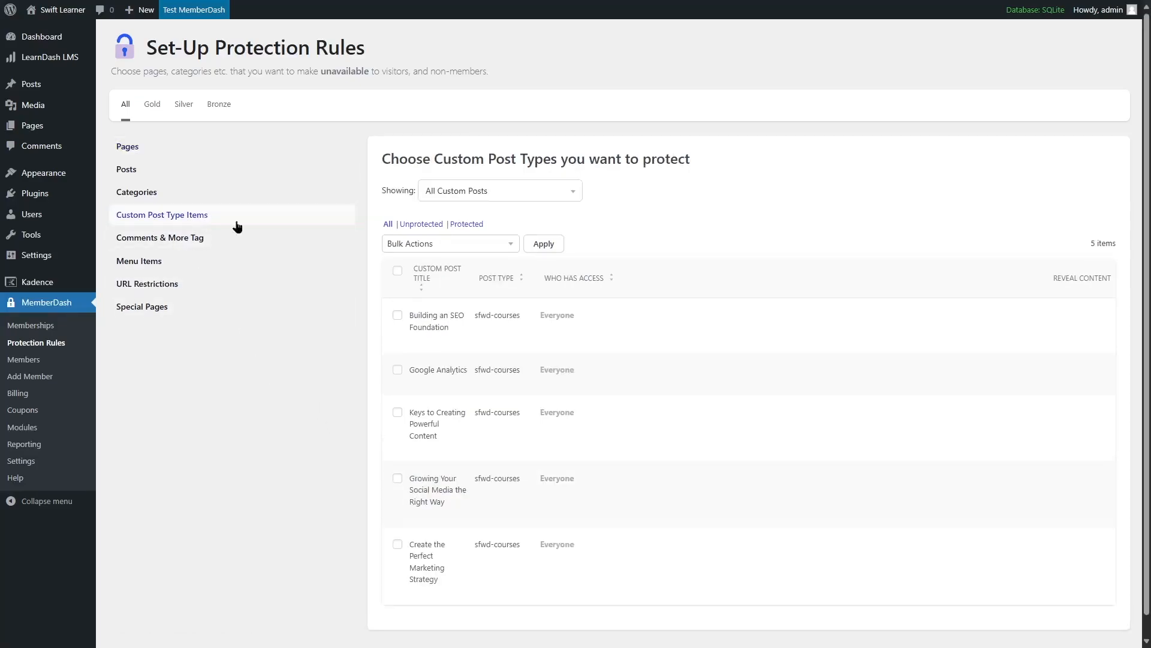
left_click(522, 198)
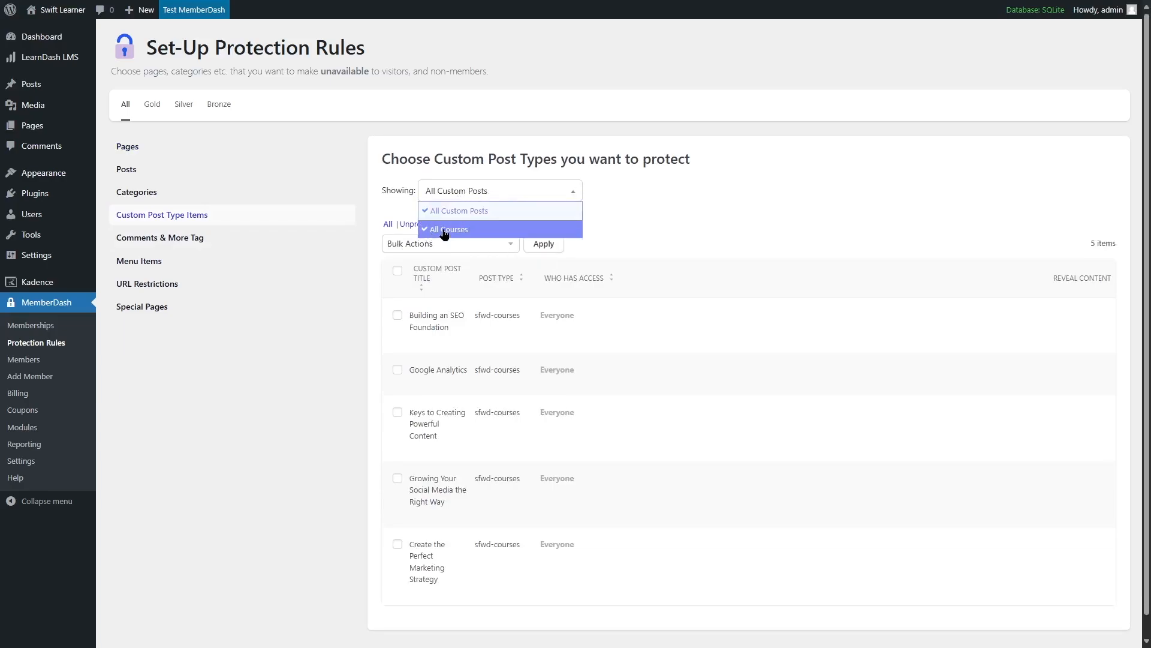
left_click(443, 231)
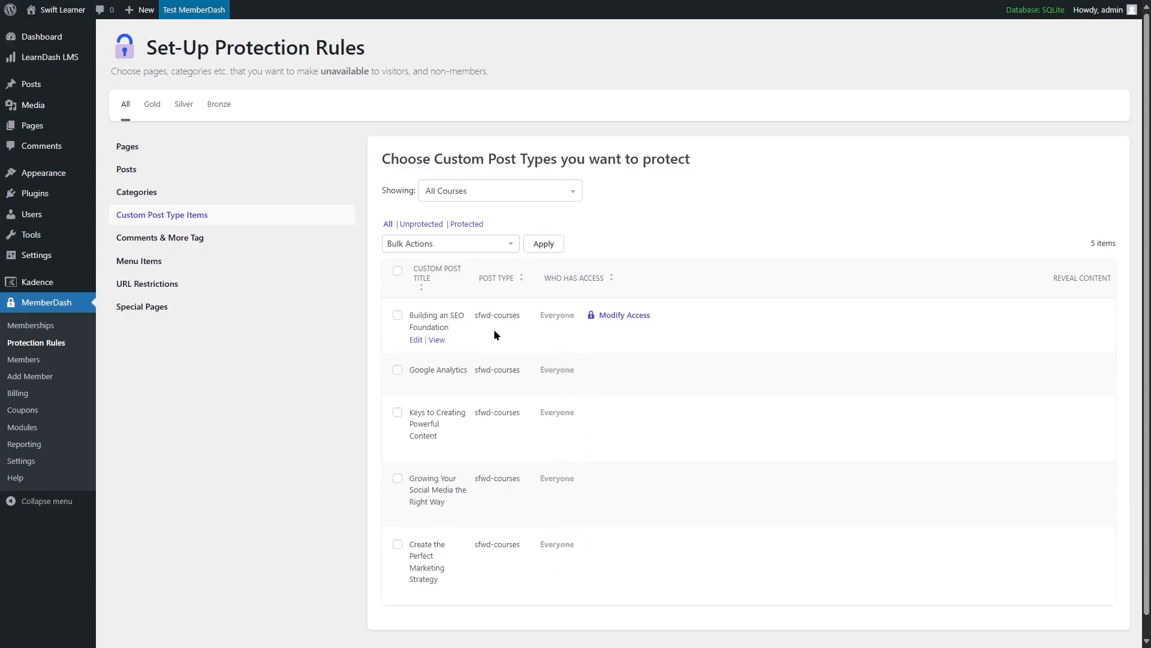
left_click(620, 316)
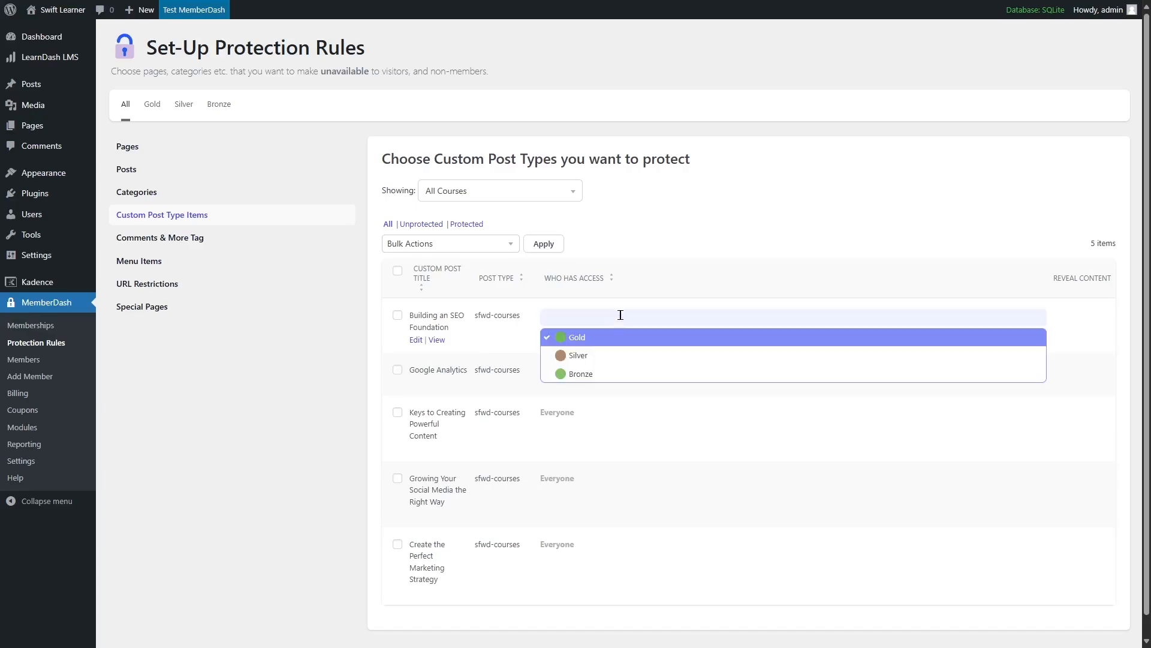
left_click(567, 379)
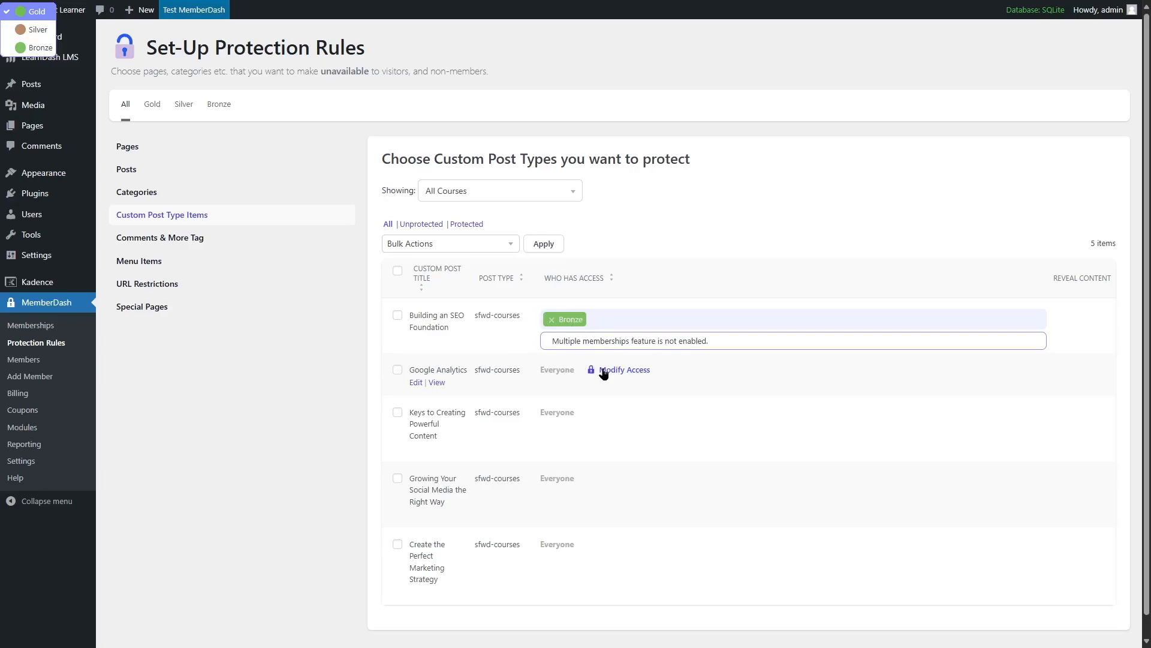
left_click(603, 372)
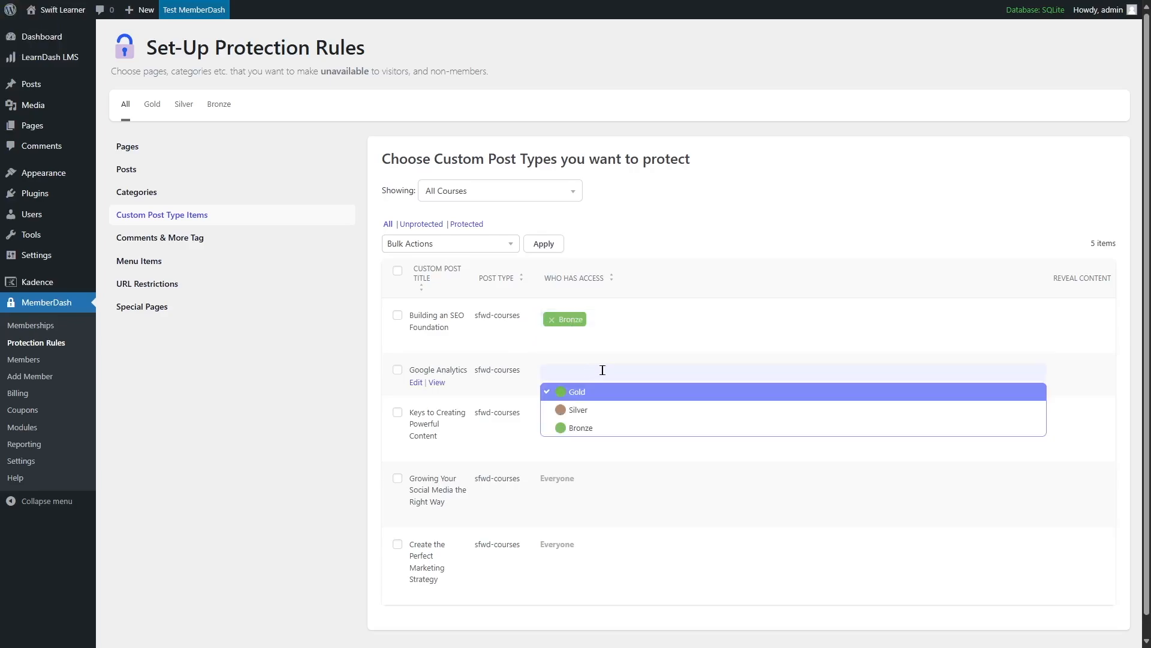
left_click(585, 429)
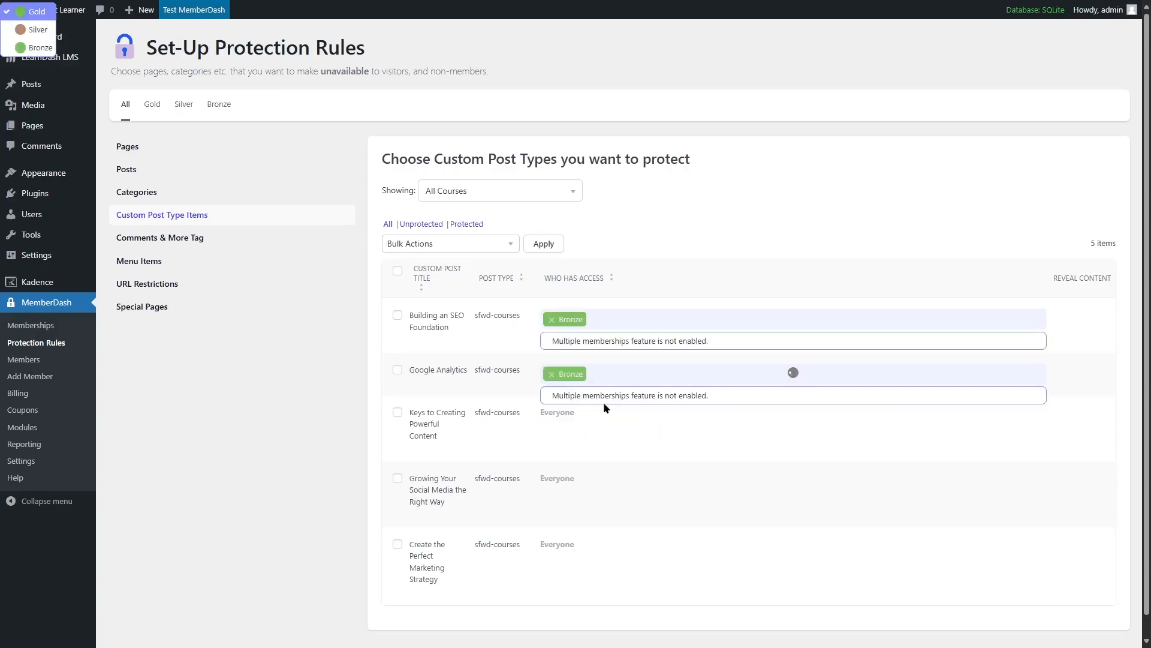
- Give Silver access to the courses Keys to Creating Powerful Content and Growing Your Social Media the Right Way
left_click(604, 414)
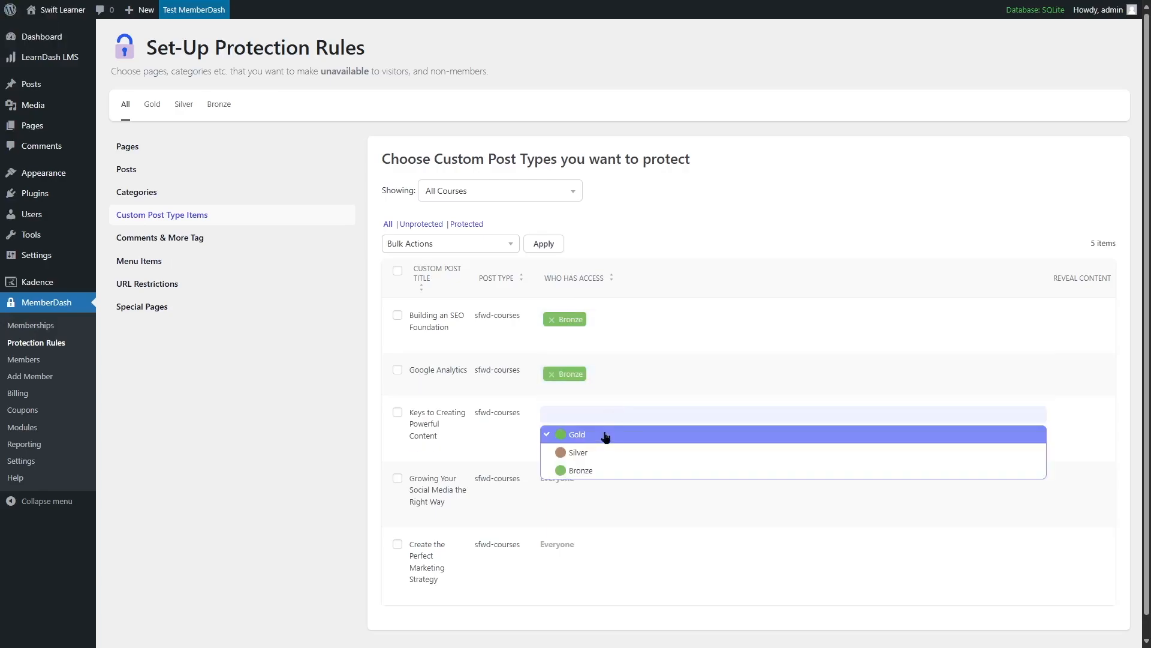
left_click(579, 452)
left_click(618, 477)
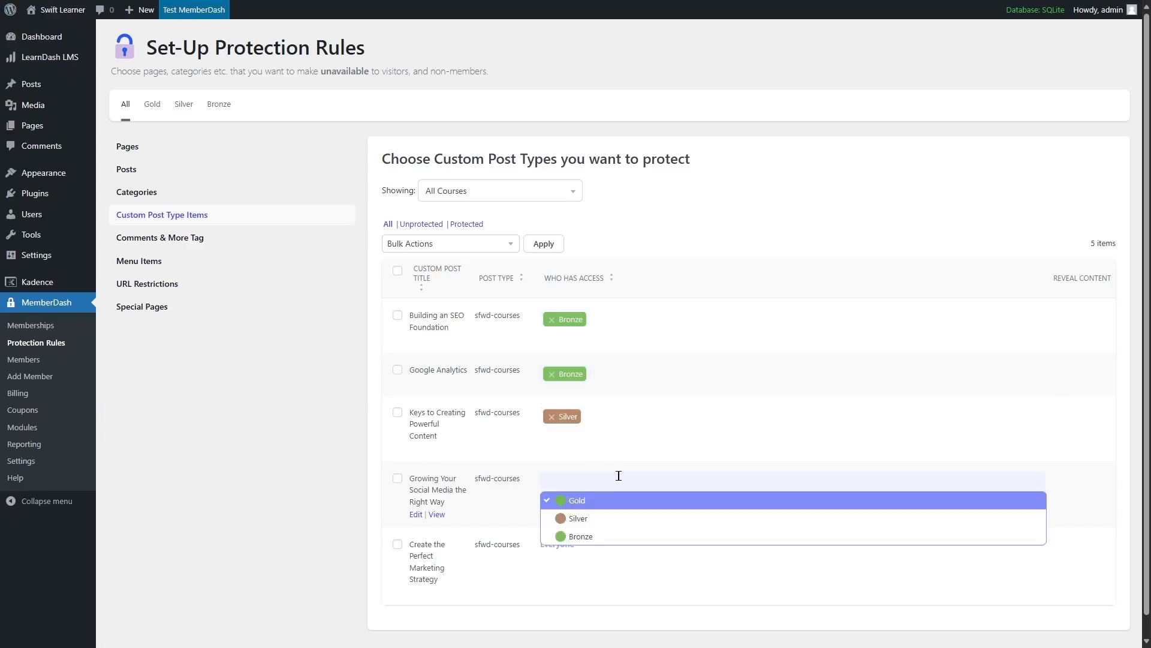
left_click(600, 518)
- Give Gold access to Create the Perfect Marketing Strategy and try adding another membership to Growing Your Social Media the Right Way
left_click(600, 544)
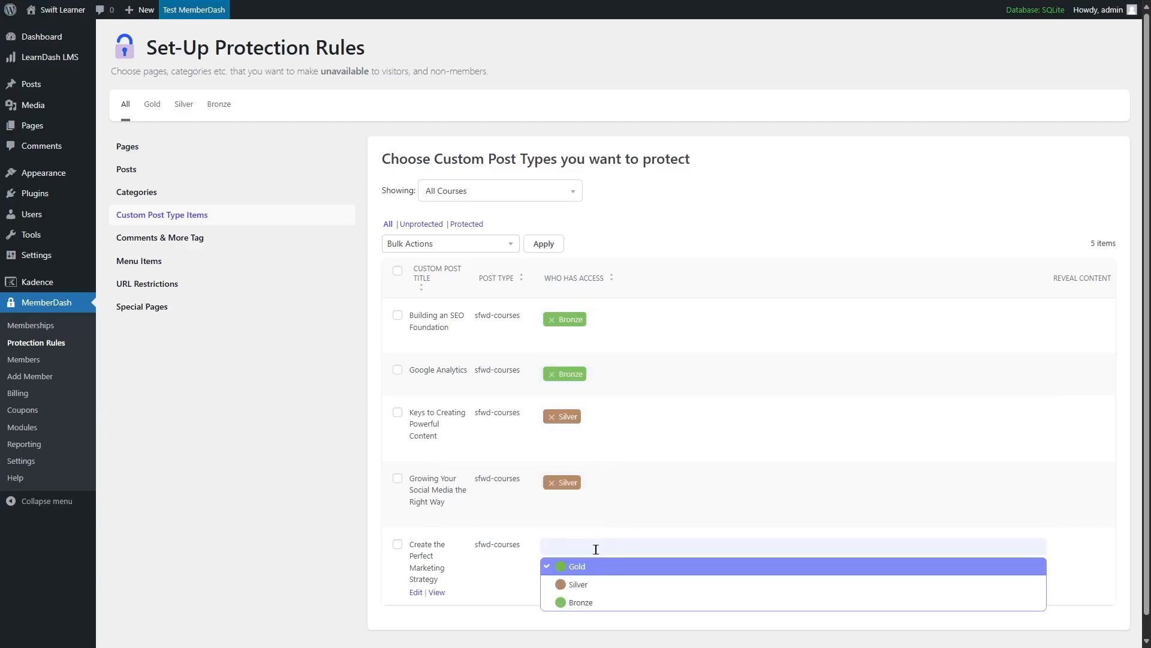
left_click(585, 567)
left_click(625, 481)
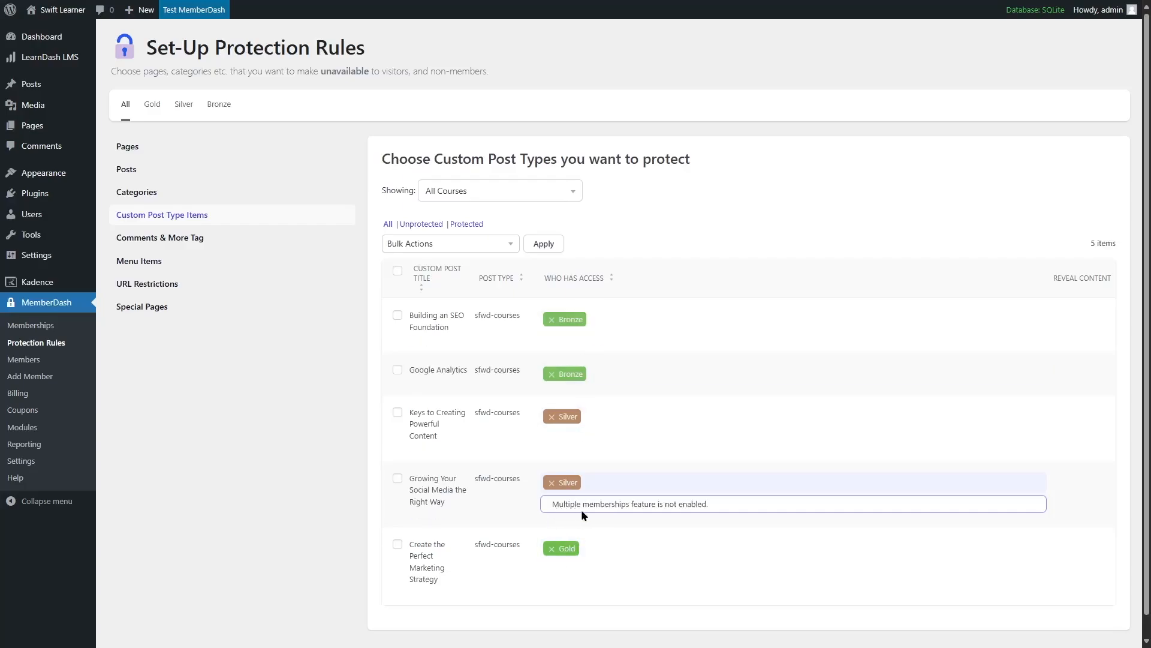
scroll(473, 502, "down", 1)
scroll(470, 500, "up", 1)
- Enable the Multiple Memberships module in MemberDash
left_click(24, 428)
scroll(489, 322, "down", 5)
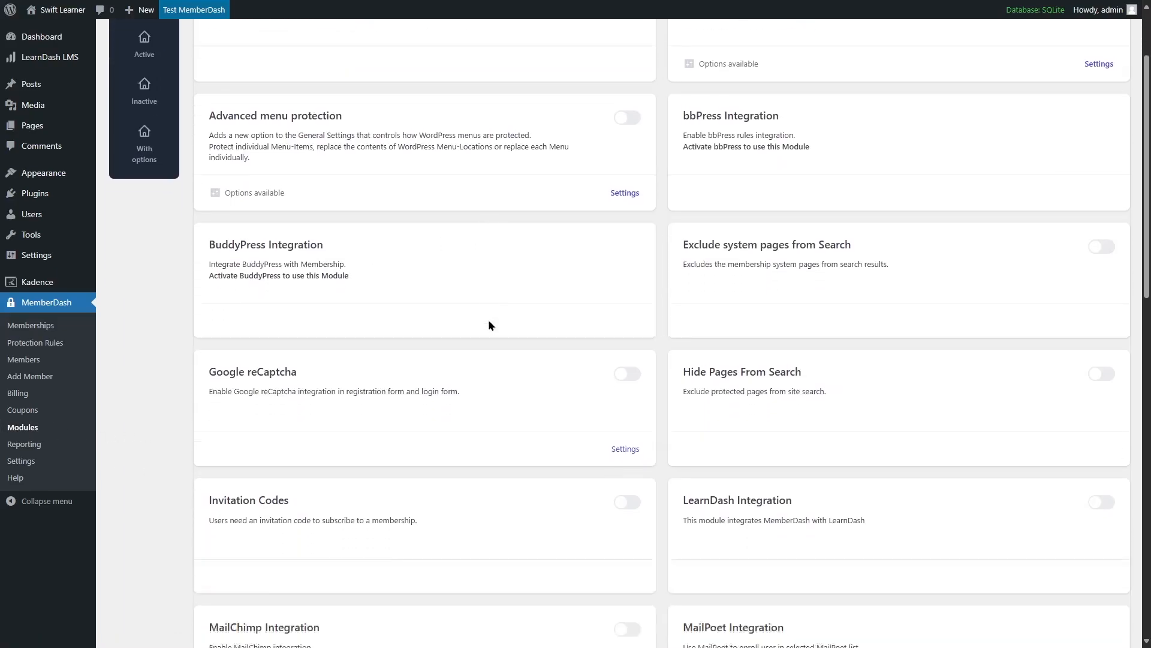
scroll(488, 325, "down", 4)
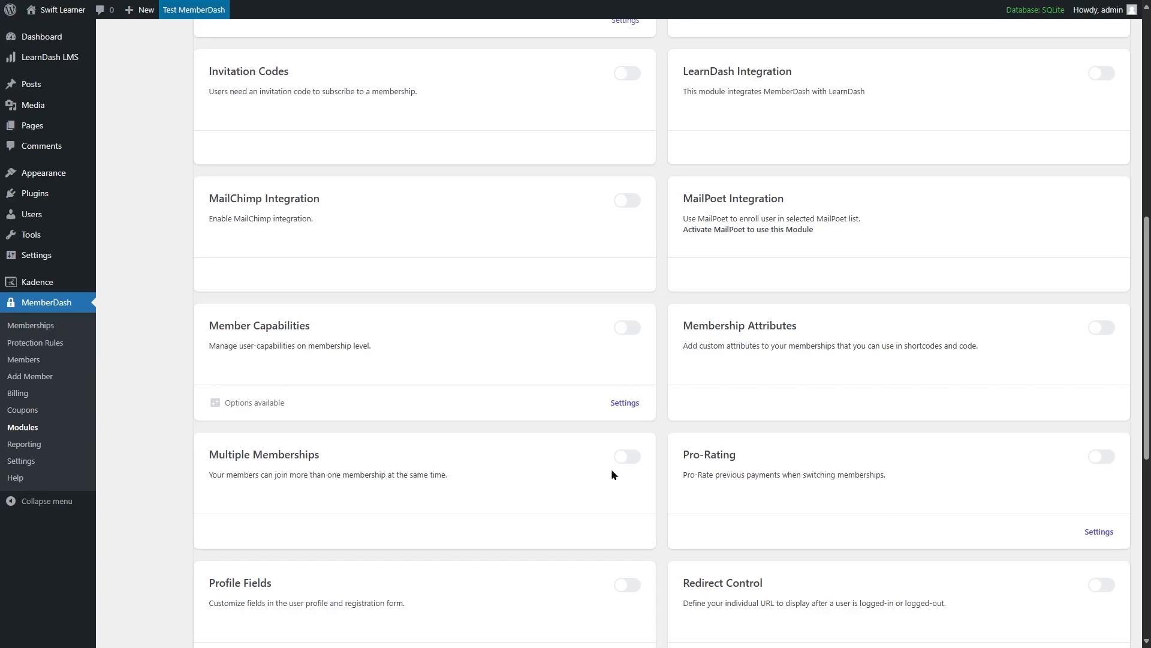
left_click(635, 459)
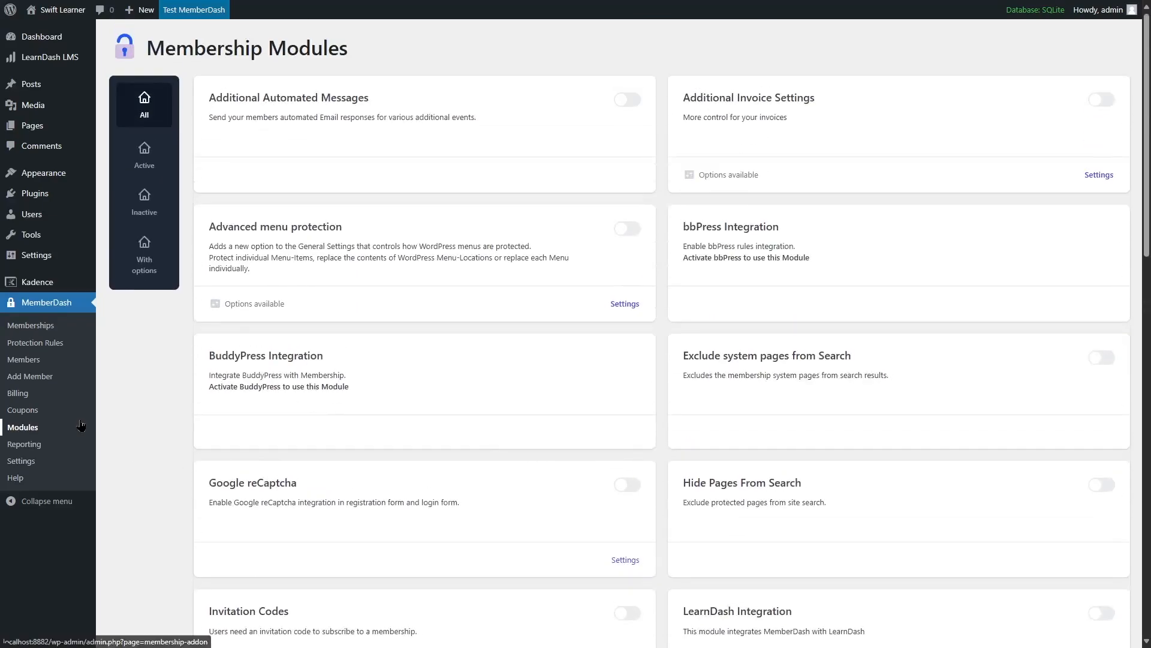
- Return to the custom post type protection rules and filter them to All Courses
left_click(55, 348)
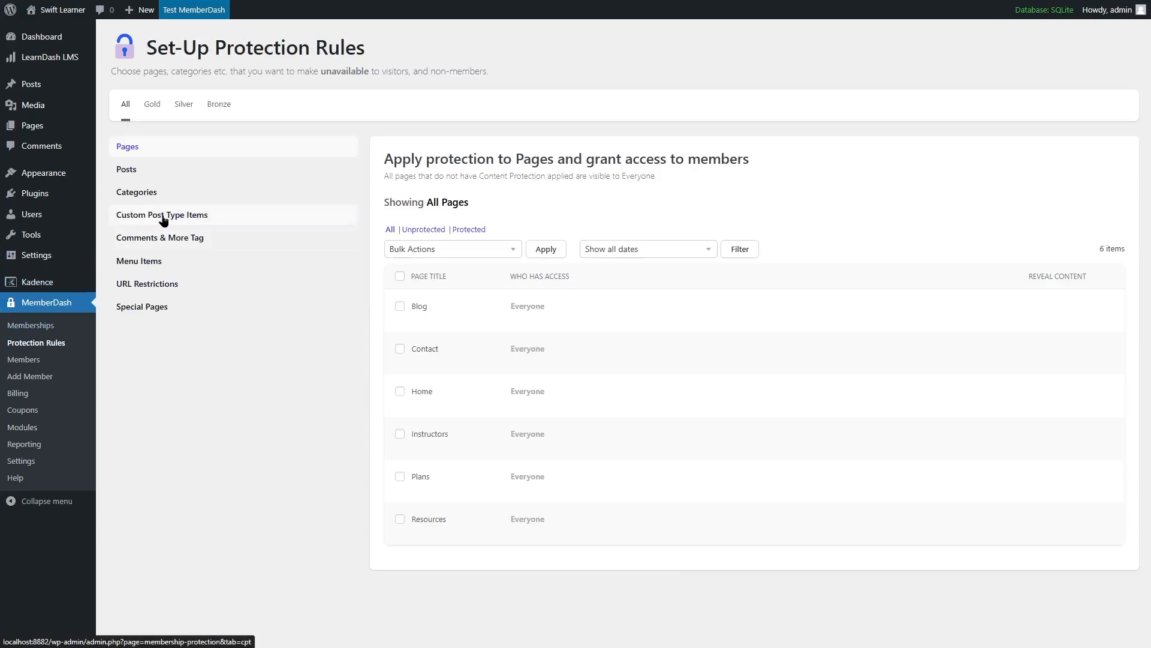
left_click(189, 219)
left_click(569, 192)
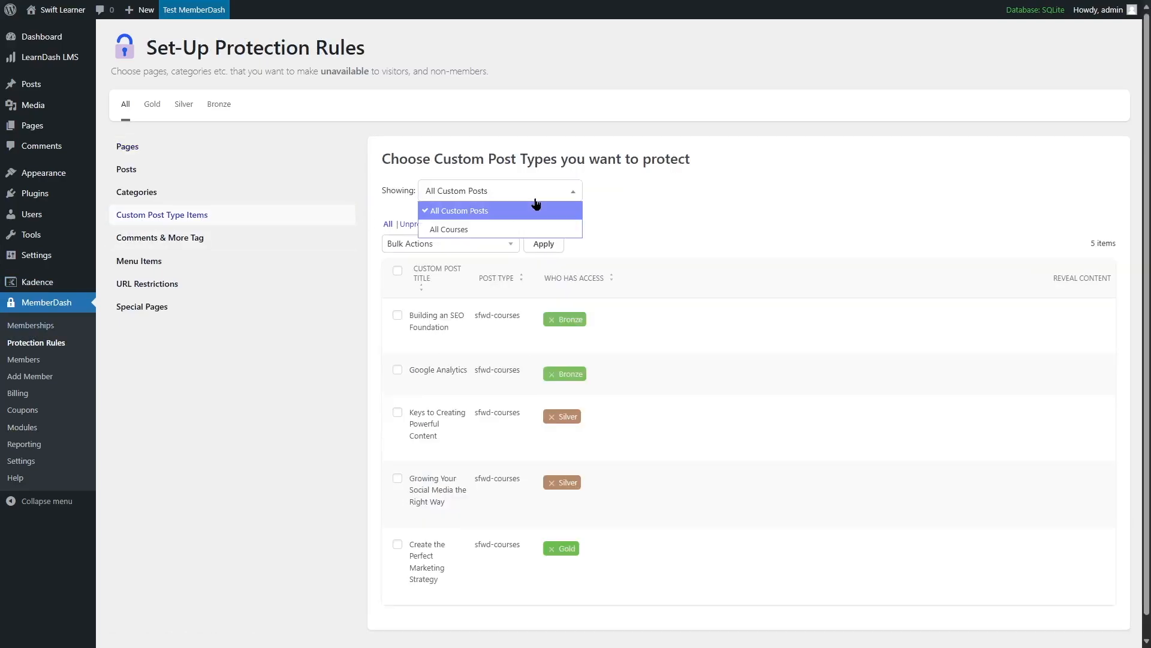
left_click(472, 230)
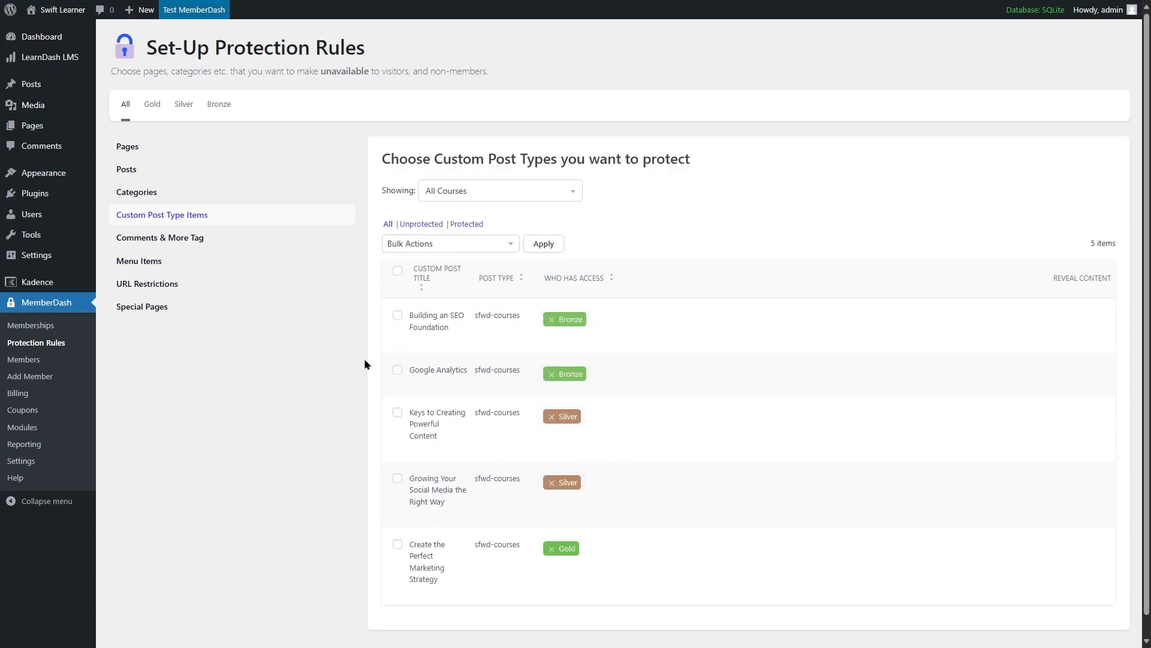
- Add Gold access to Growing Your Social Media the Right Way, Keys to Creating Powerful Content, Google Analytics and Building an SEO Foundation
left_click(635, 483)
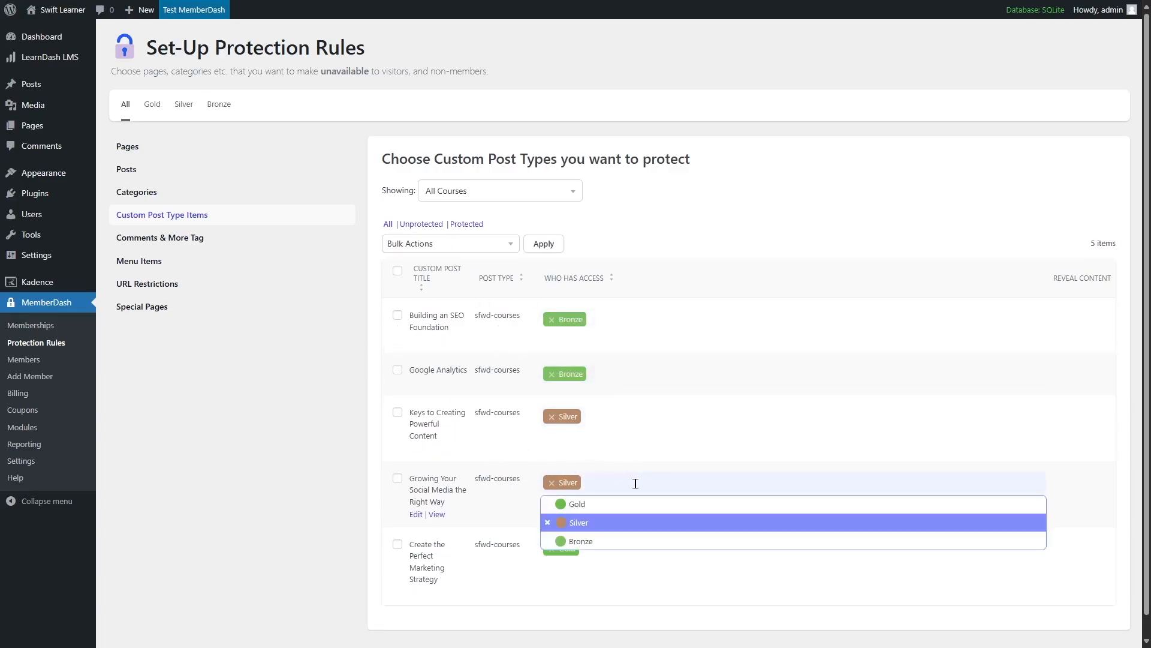
left_click(594, 504)
left_click(623, 424)
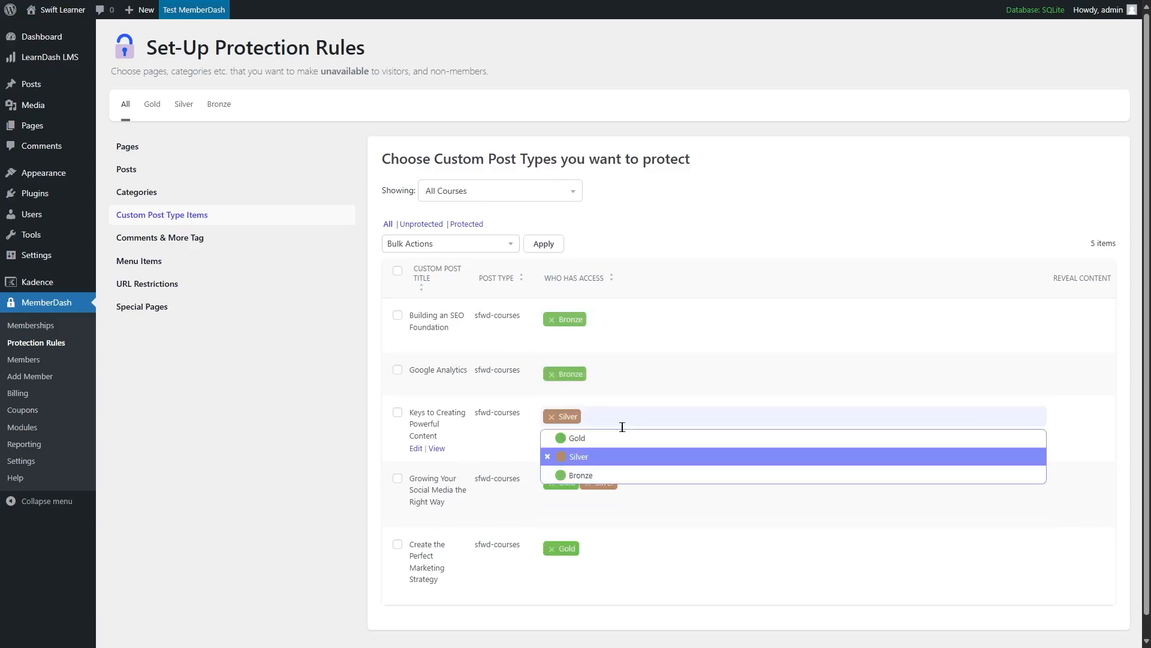
left_click(293, 410)
left_click(647, 368)
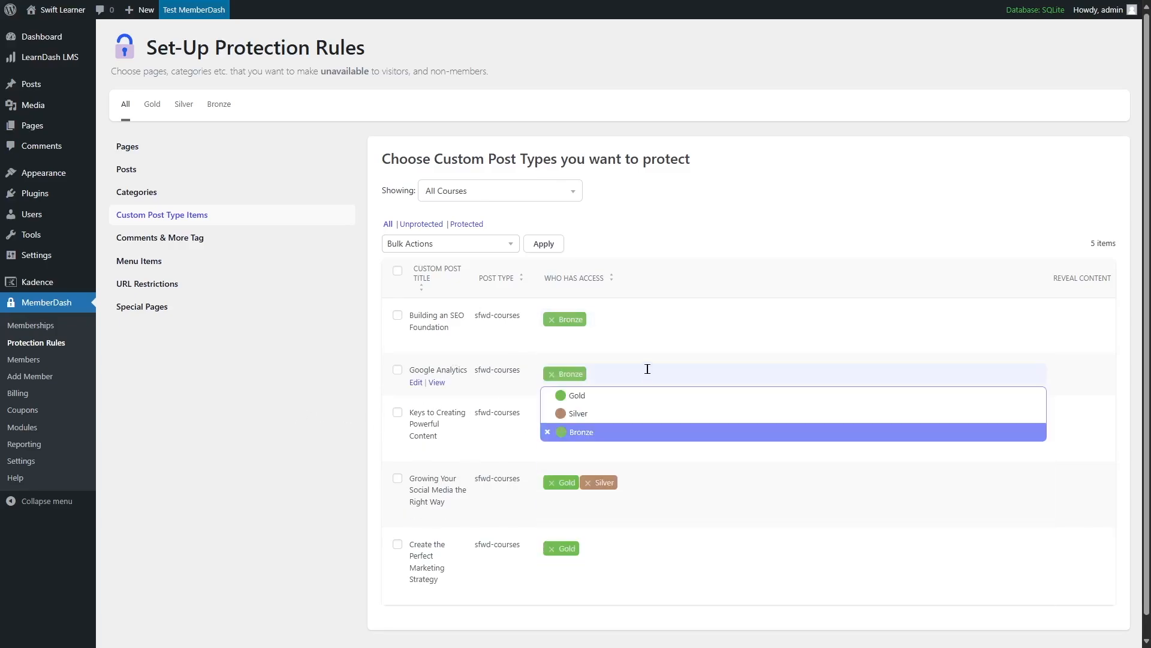
left_click(606, 401)
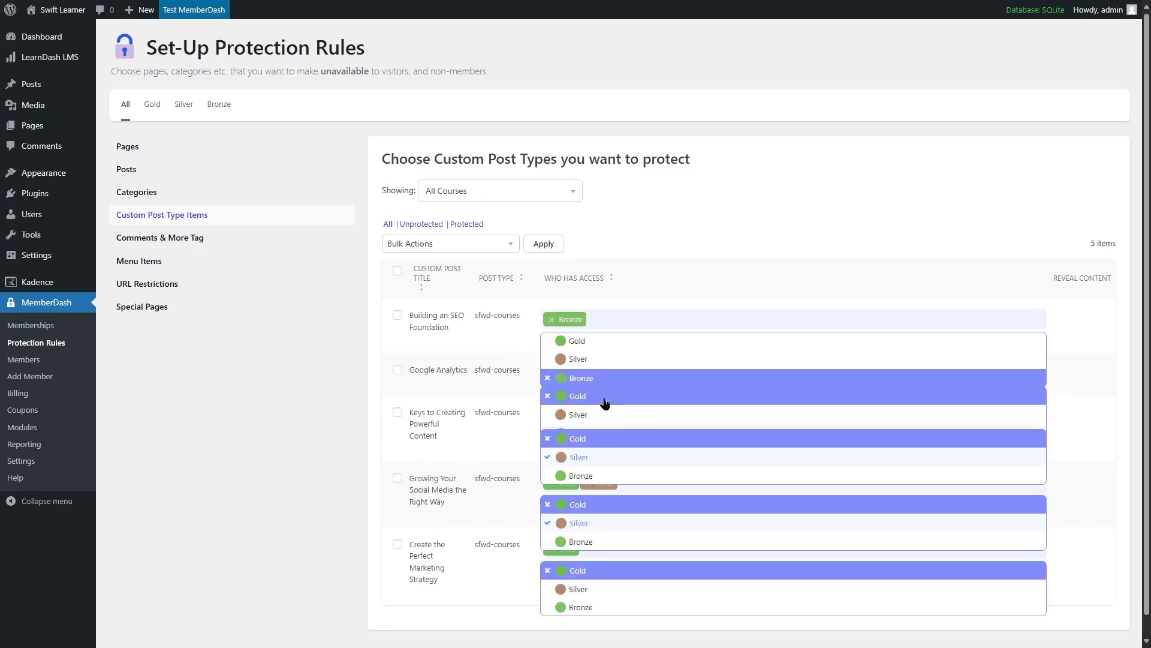
left_click(626, 315)
left_click(647, 319)
left_click(595, 346)
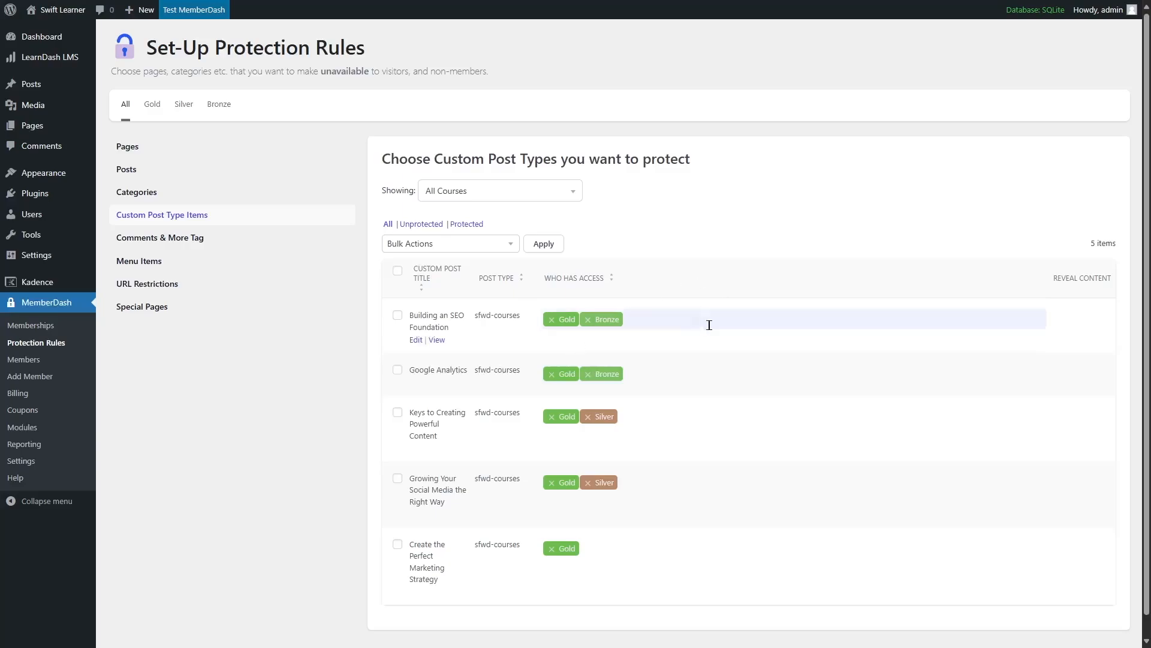
- Add Silver access to the courses Building an SEO Foundation and Google Analytics
left_click(656, 317)
left_click(606, 360)
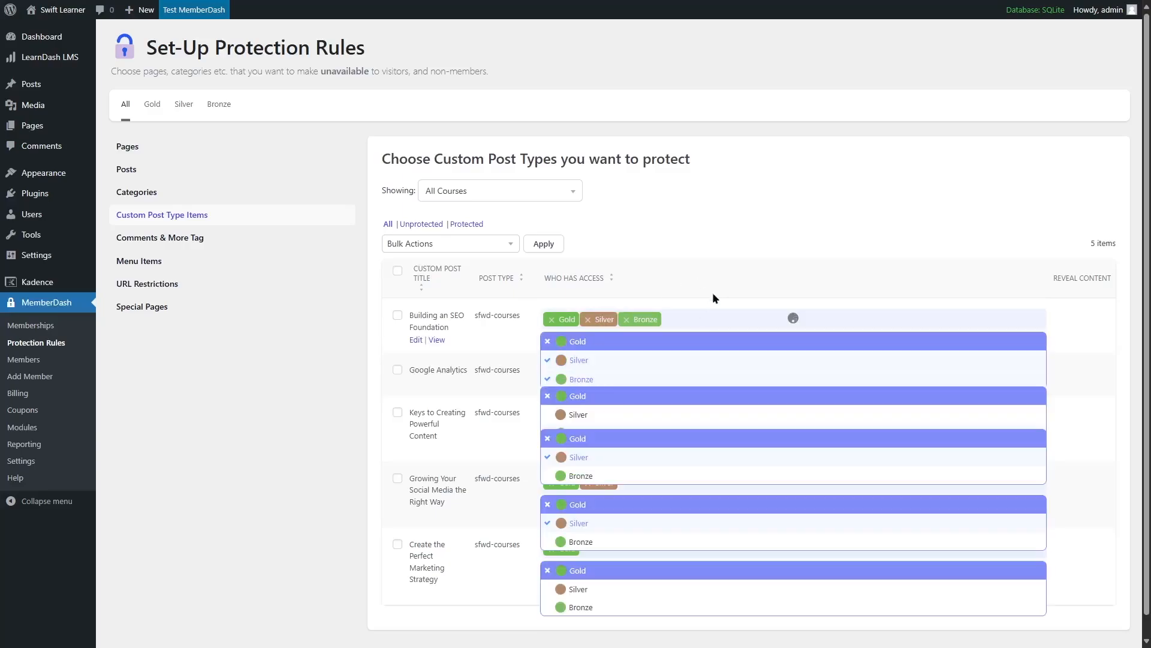
left_click(656, 374)
left_click(606, 413)
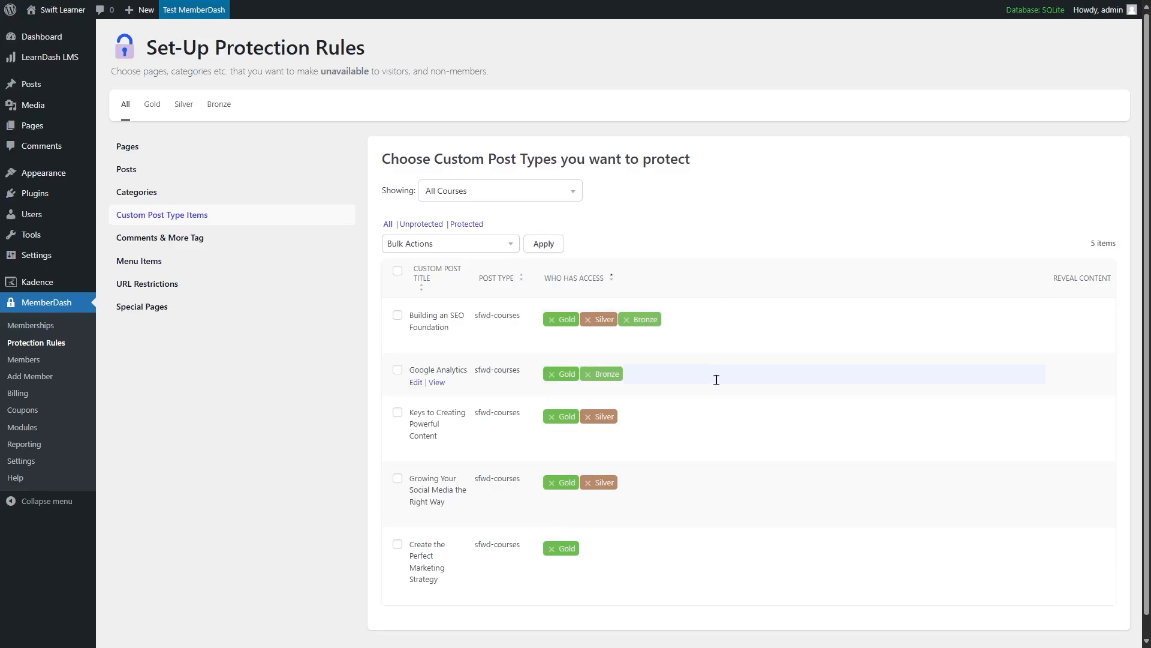
left_click(681, 372)
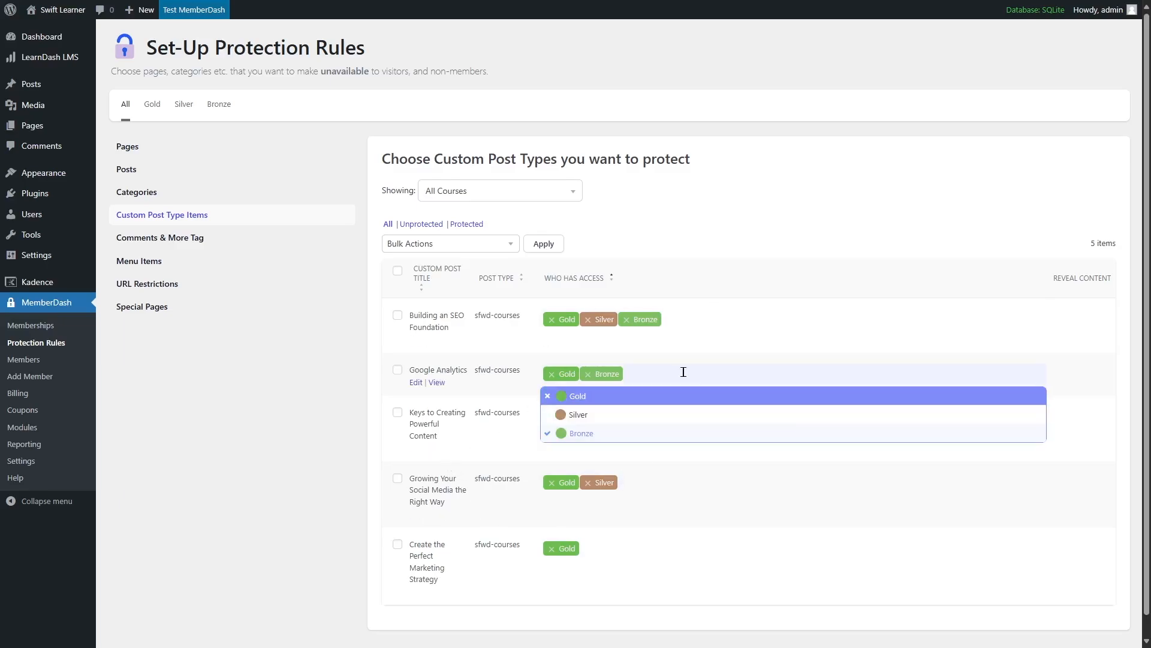
left_click(595, 420)
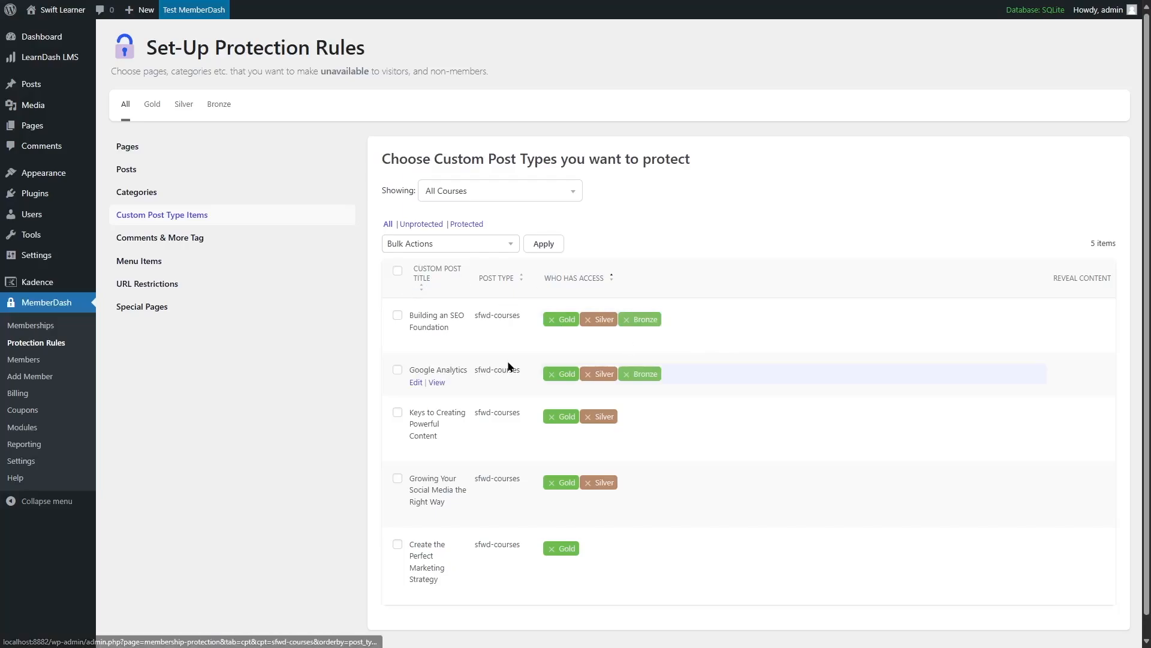
scroll(510, 360, "down", 1)
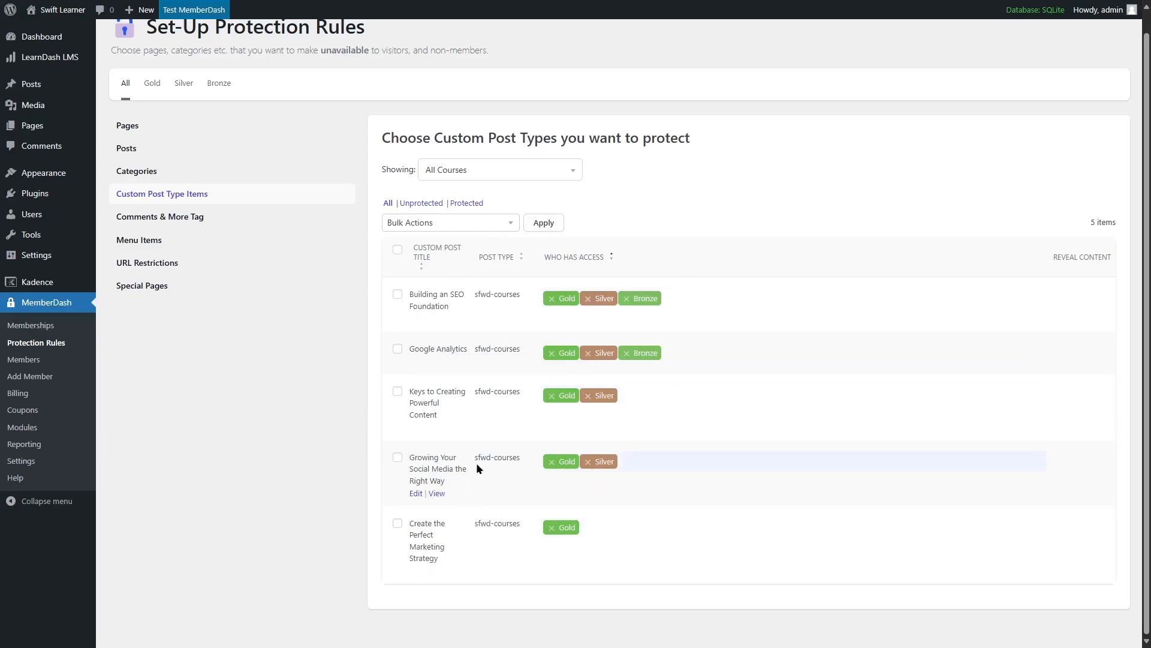
scroll(478, 464, "up", 1)
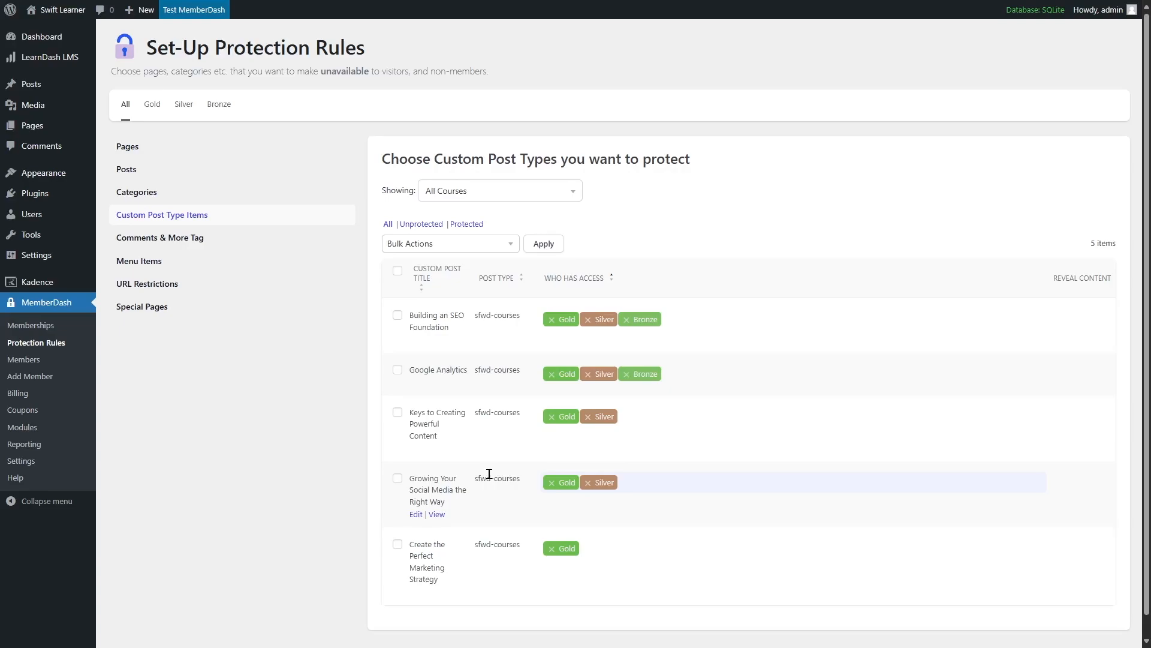
- In the MemberDash general settings, make the Membership List, Registration and Account pages appear in the site navigation
left_click(29, 470)
scroll(360, 360, "down", 3)
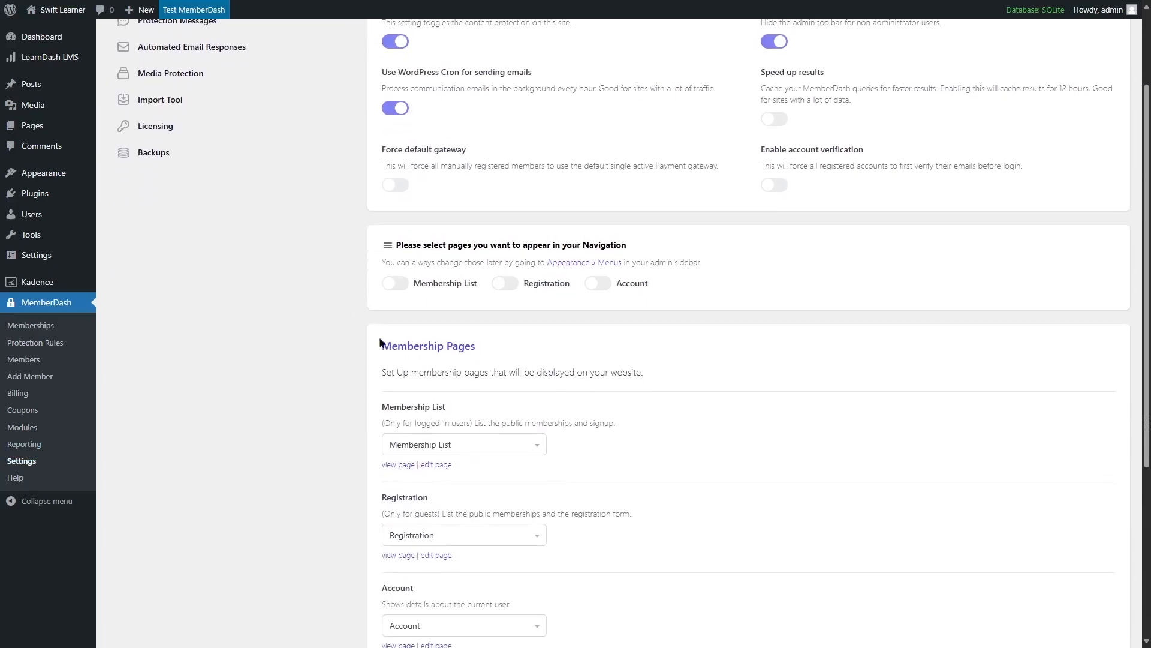
left_click(398, 287)
left_click(511, 284)
left_click(605, 286)
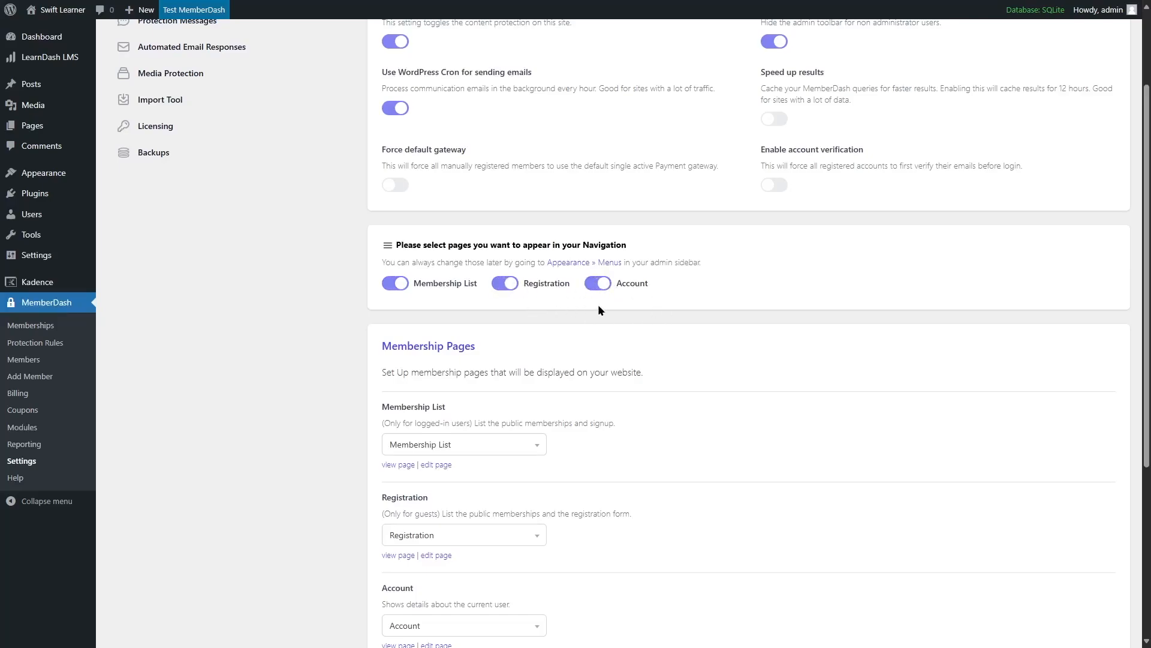
- Review which site pages can be assigned as the Membership List page, keeping Membership List selected
scroll(598, 304, "down", 3)
left_click(477, 264)
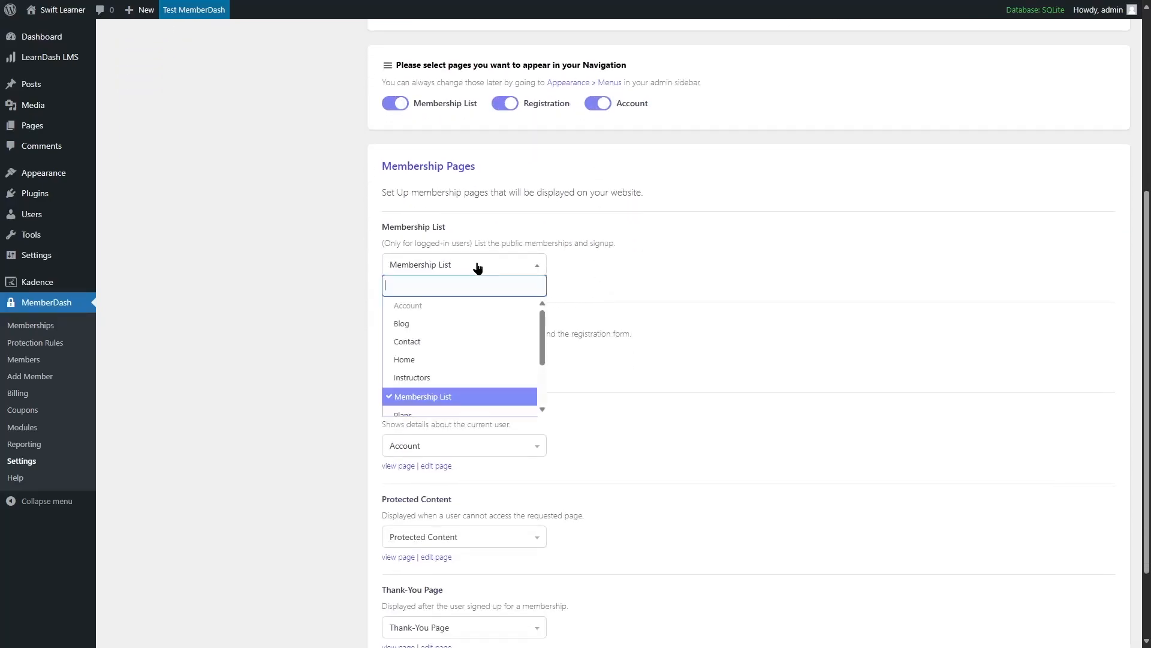
left_click(420, 396)
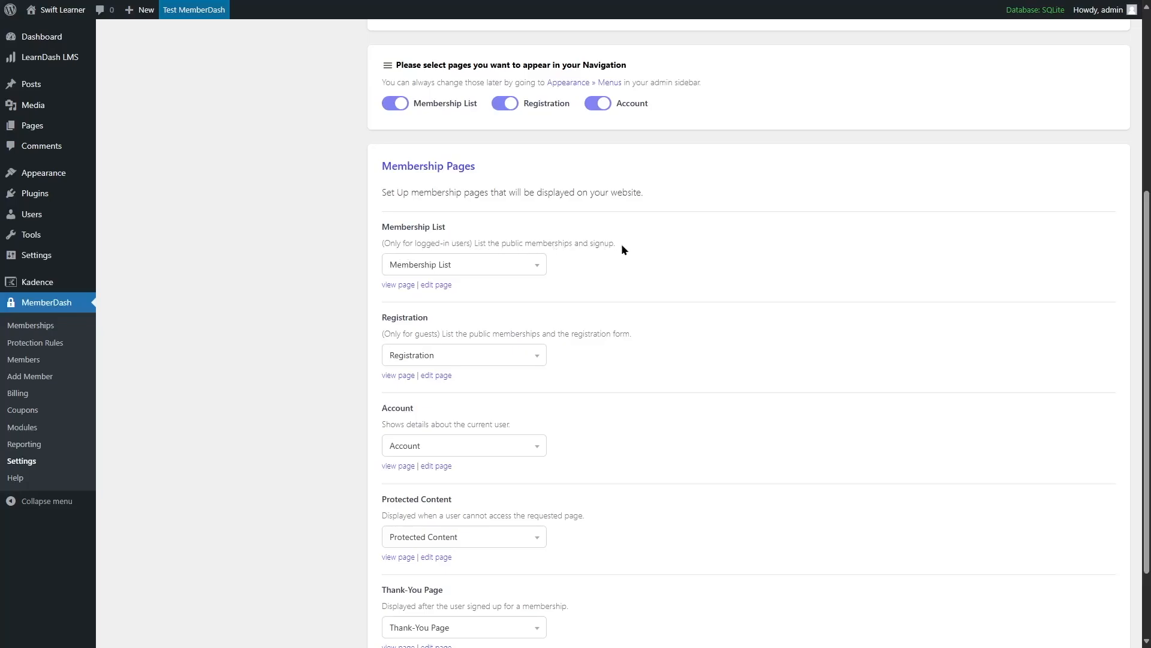
left_click(543, 264)
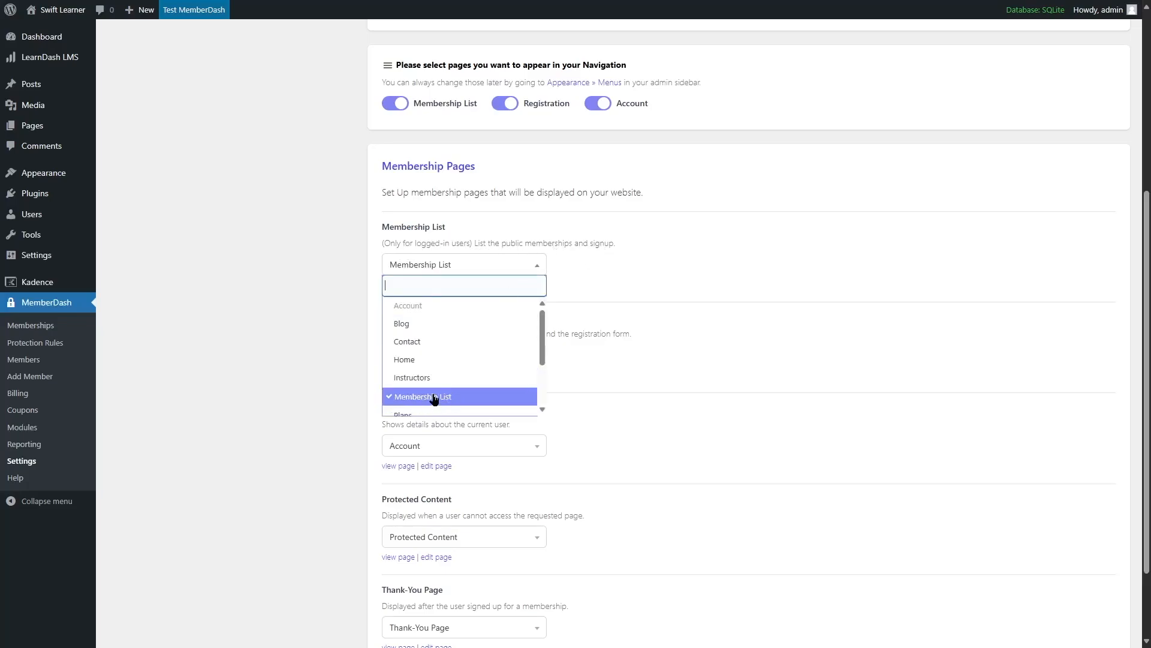
left_click(283, 379)
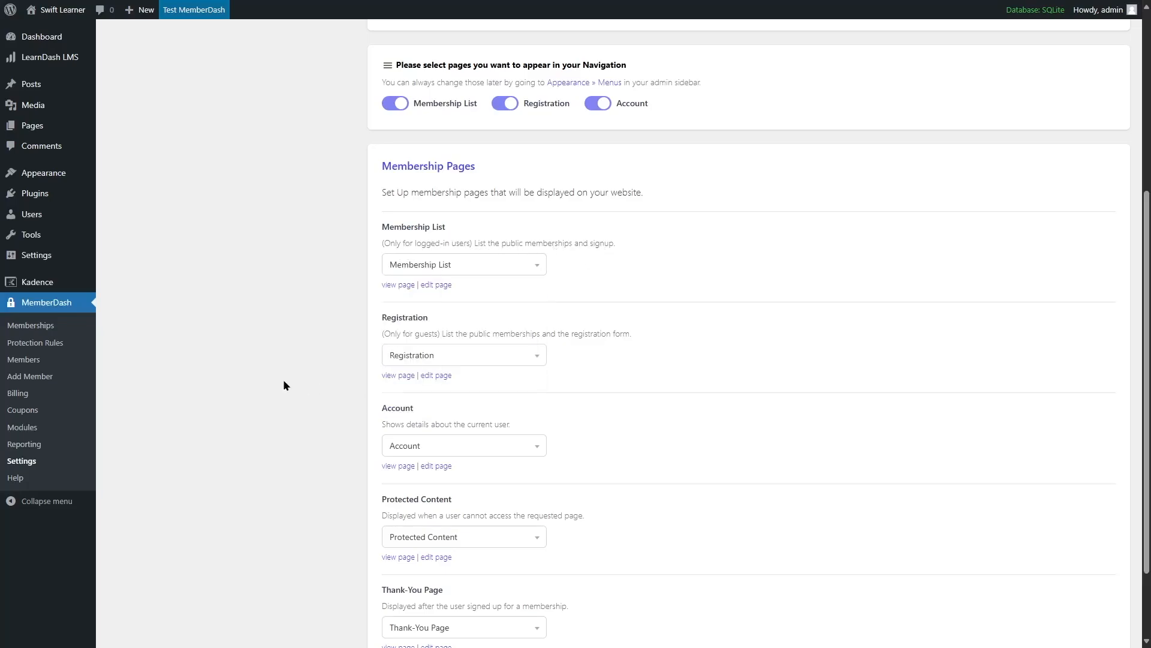
left_click(419, 268)
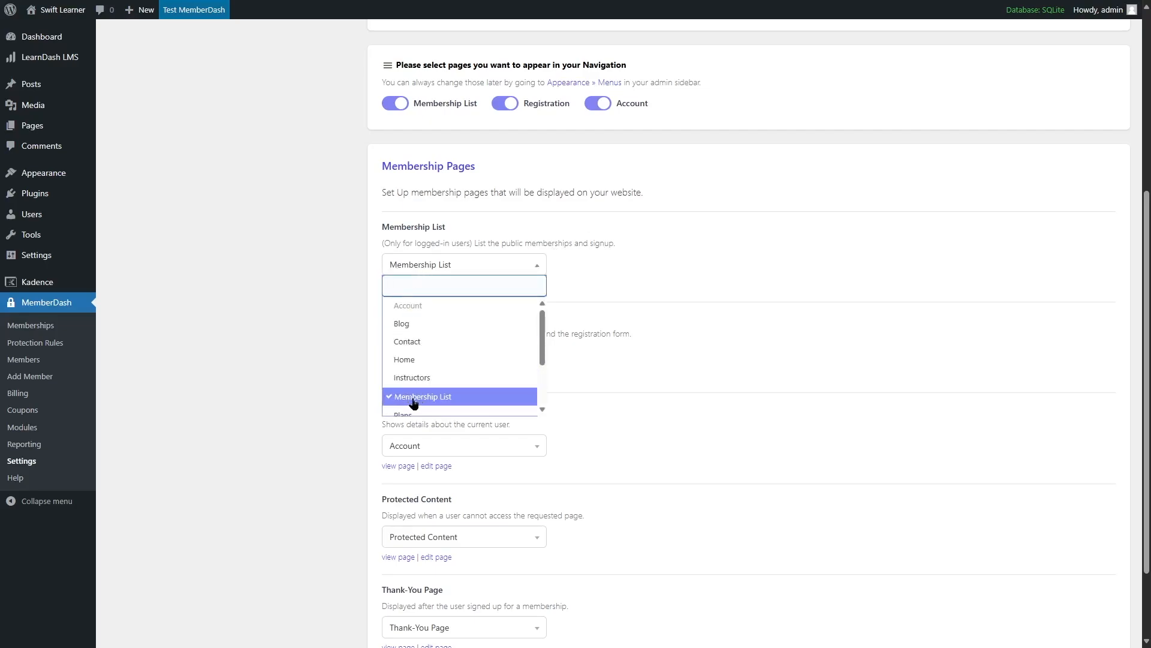
scroll(413, 404, "down", 2)
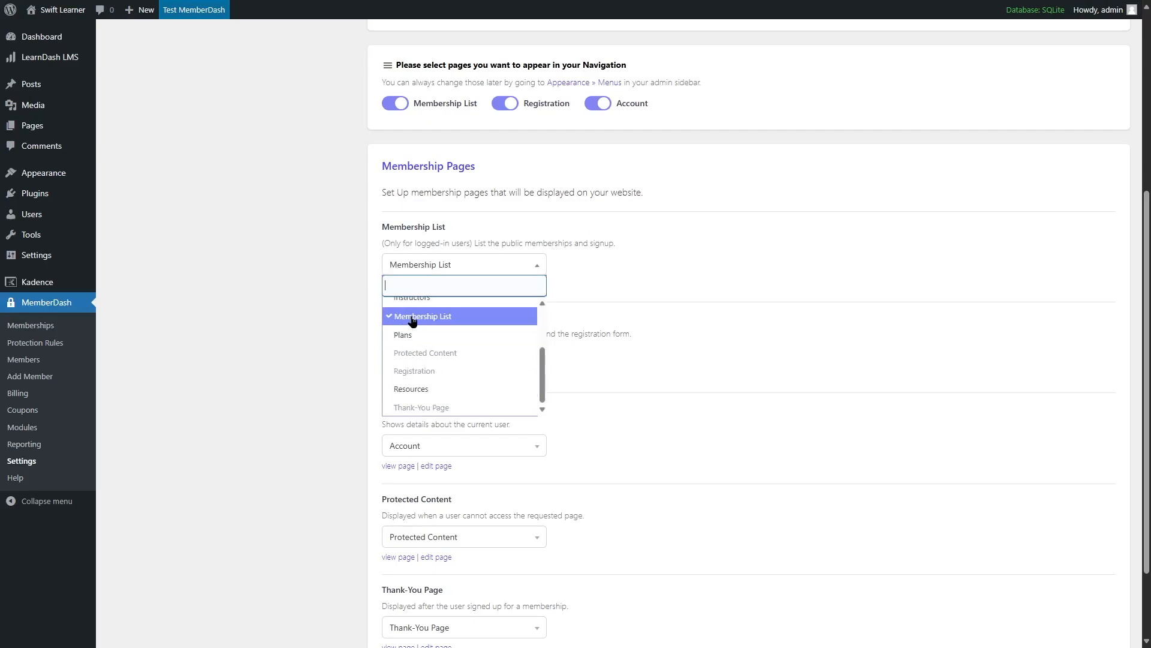
left_click(307, 343)
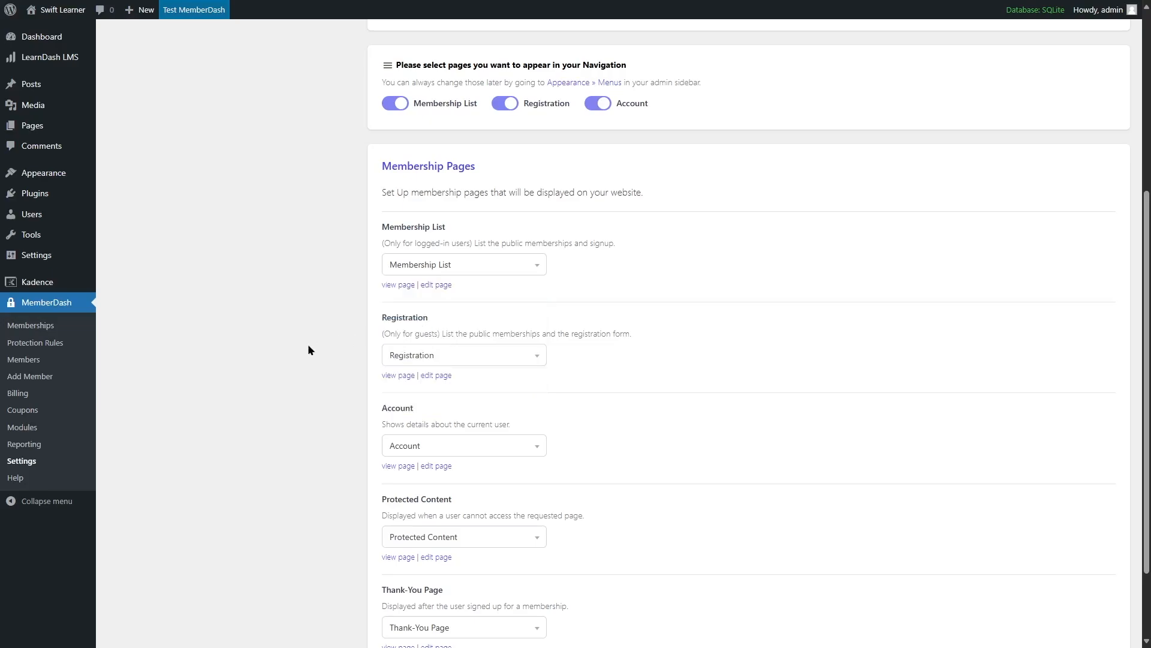
- Check the pages assigned to Registration and Account in the membership page settings
left_click(434, 357)
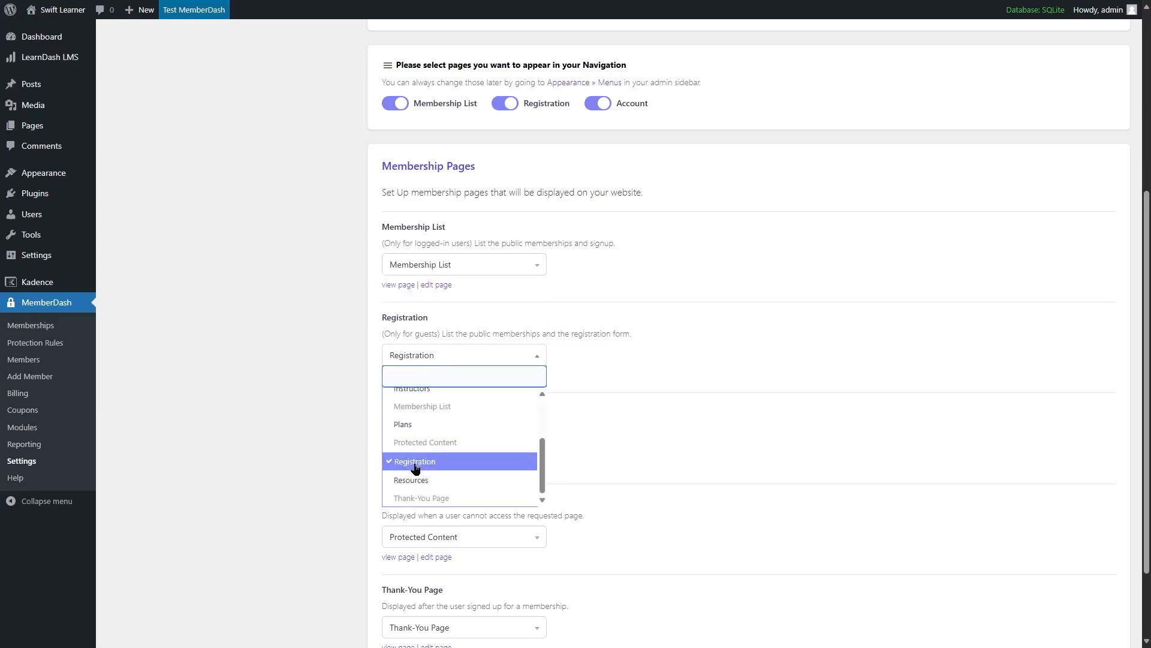
left_click(325, 466)
left_click(461, 445)
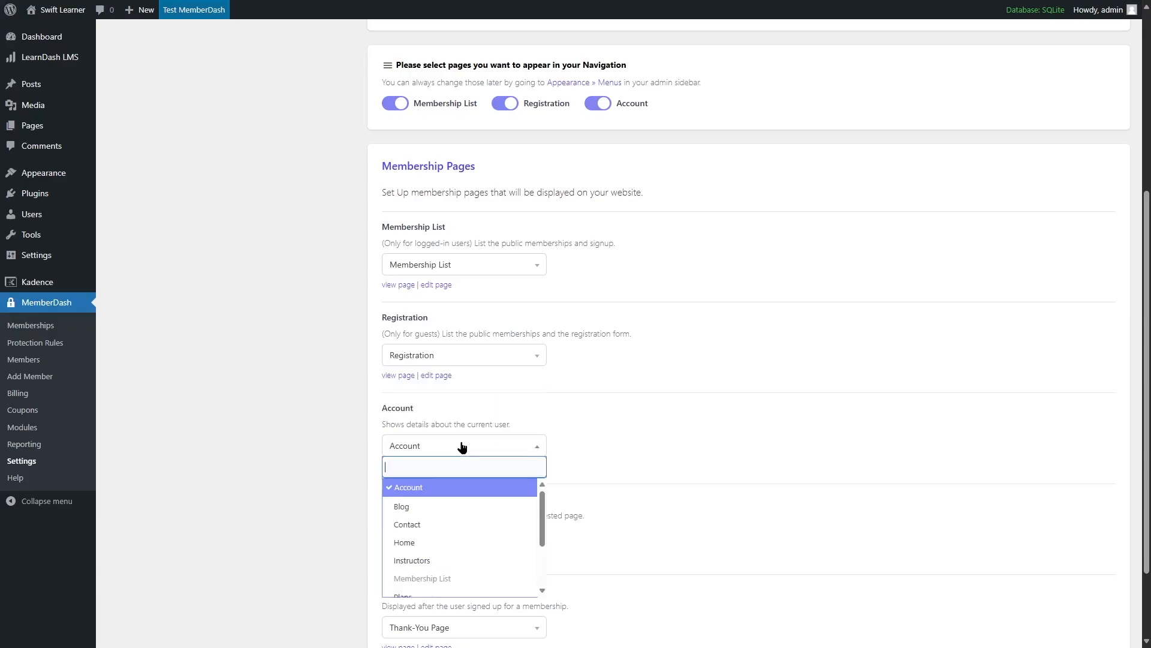
left_click(302, 468)
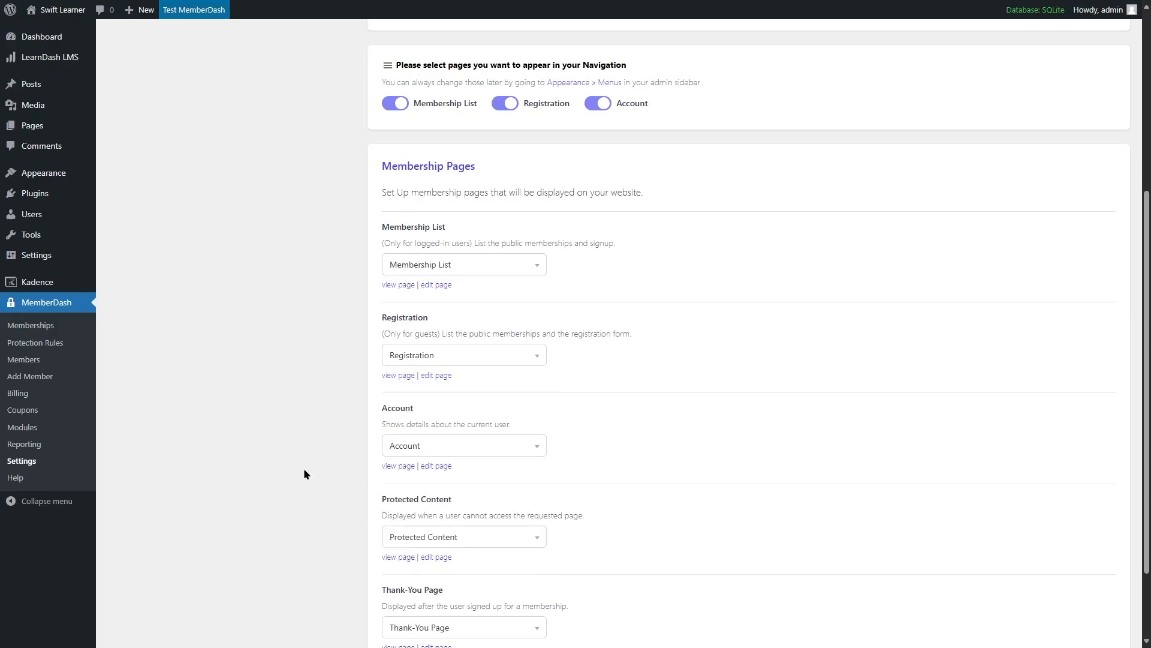
scroll(366, 409, "up", 1)
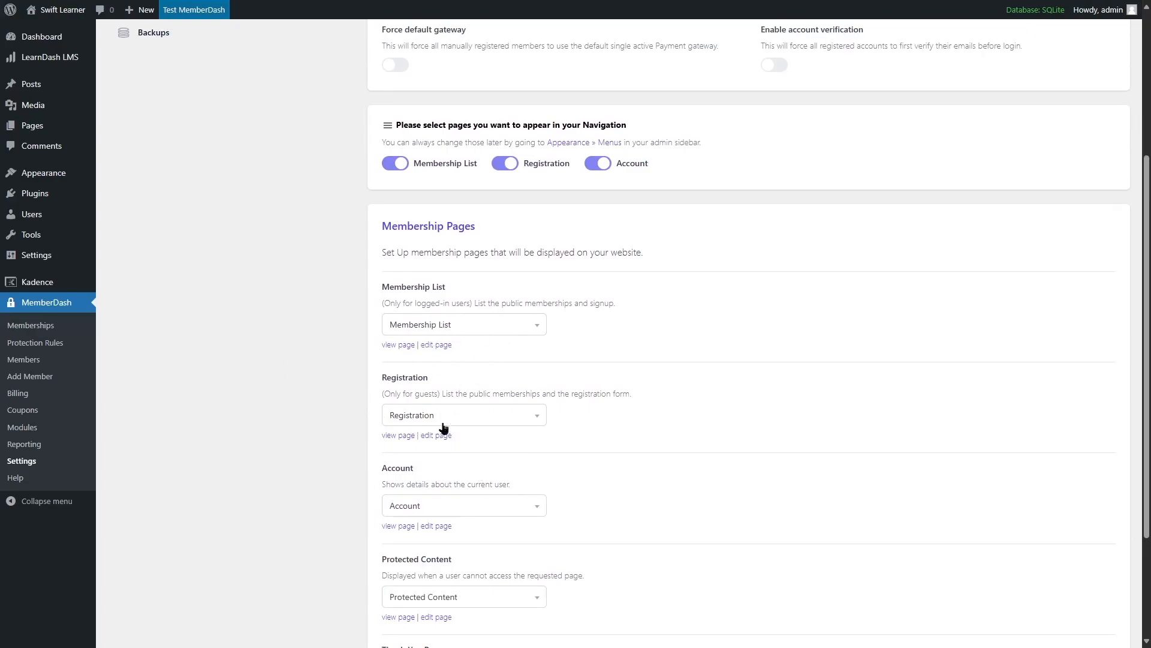
scroll(303, 361, "up", 3)
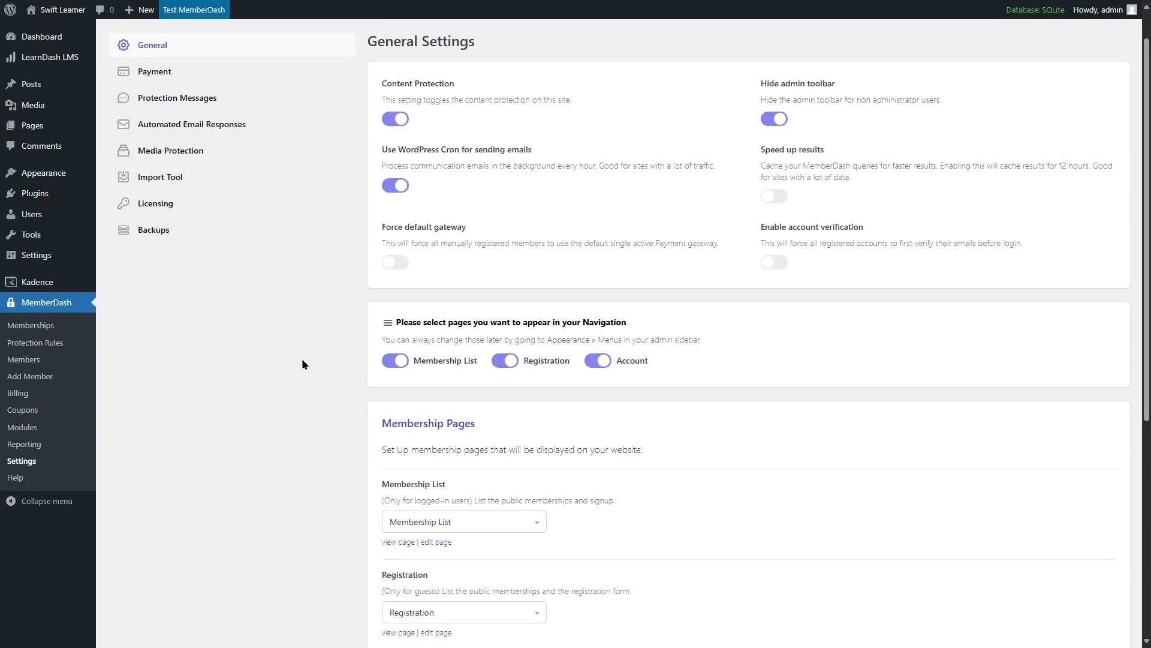
- Create a new WordPress page titled Registration, dismissing the block editor welcome guide
mouse_move(80, 127)
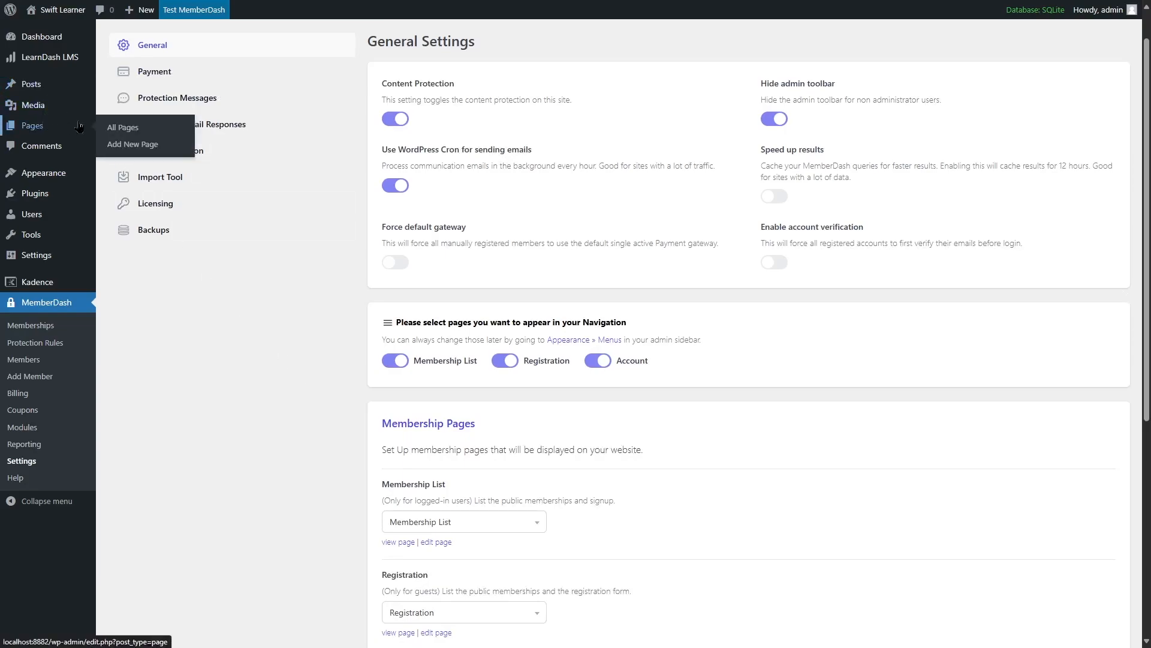
left_click(129, 144)
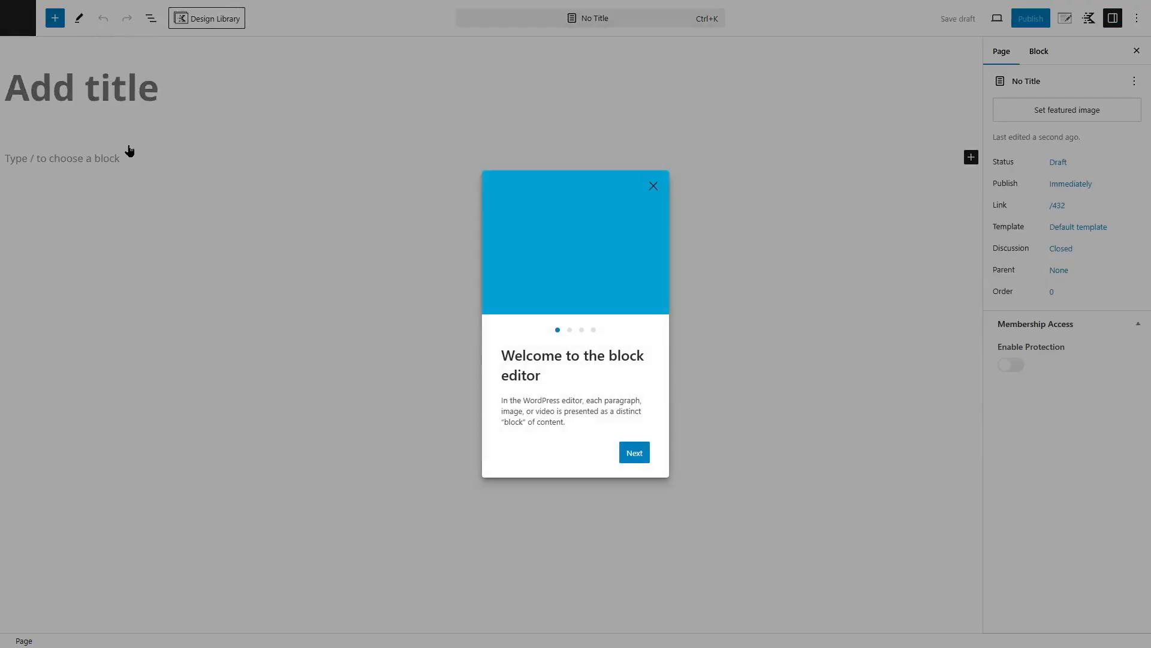
left_click(652, 187)
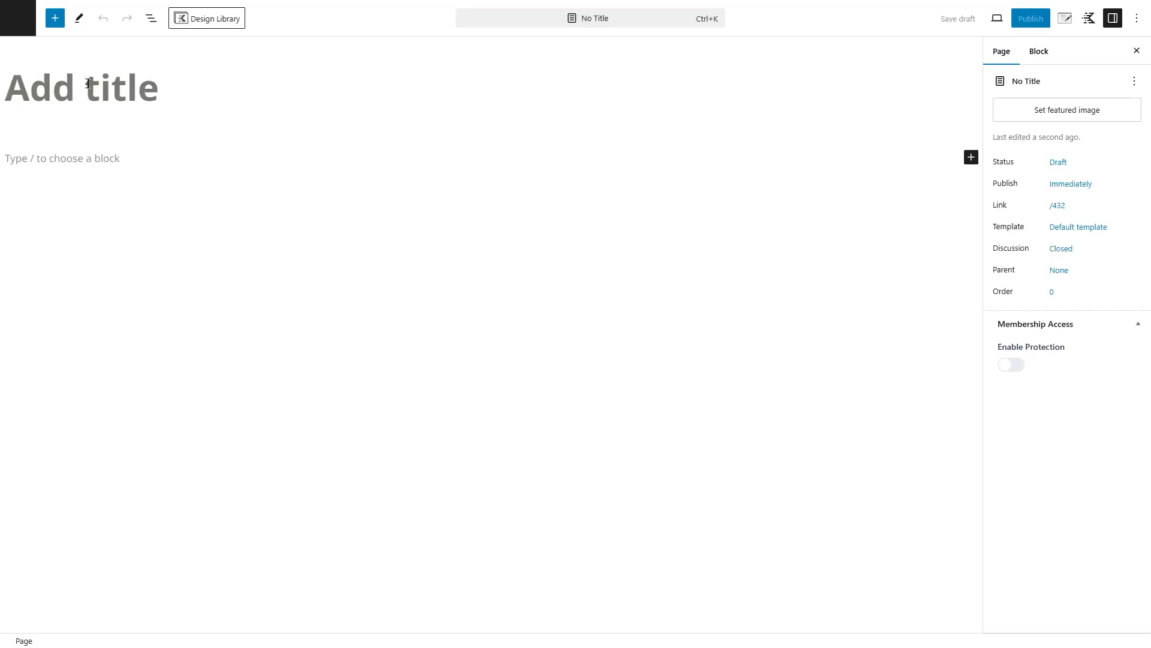
type("Registration")
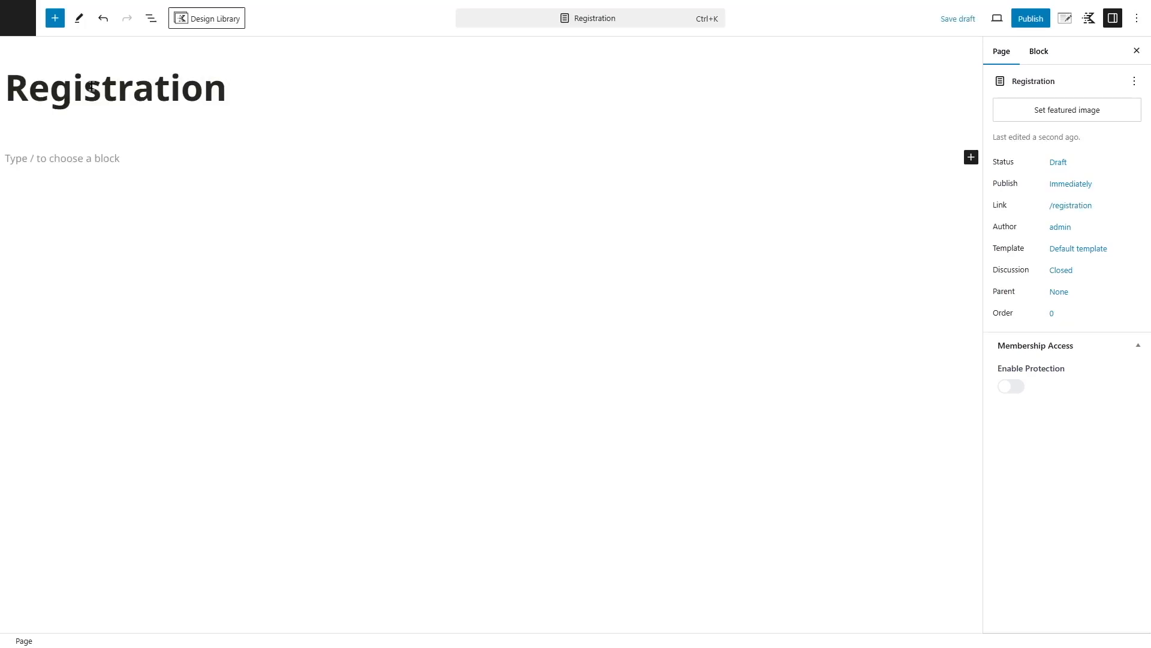
- Insert the MemberDash - Membership Register User block in the body of the new Registration page
left_click(27, 157)
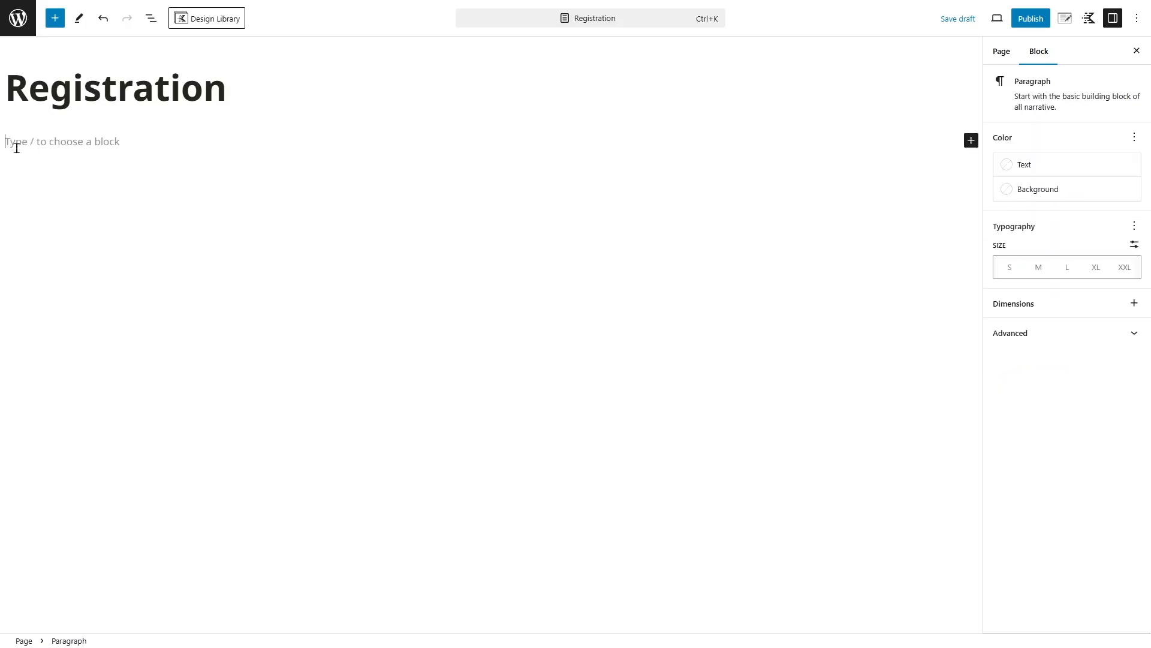
left_click(55, 20)
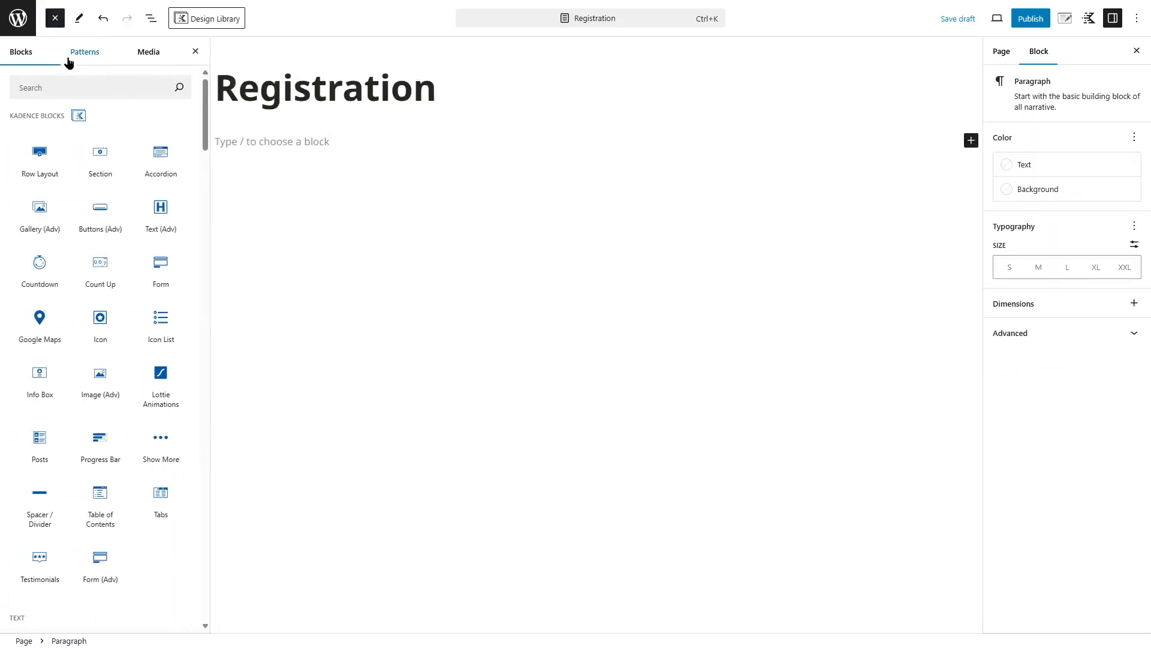
left_click(72, 86)
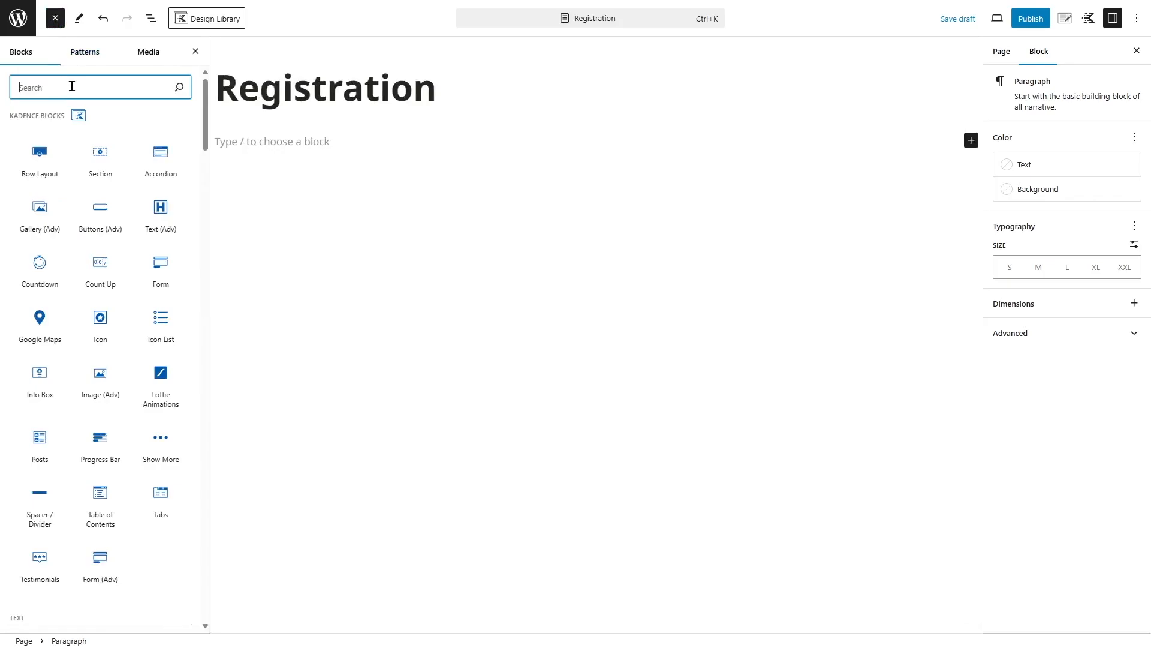
type("regis")
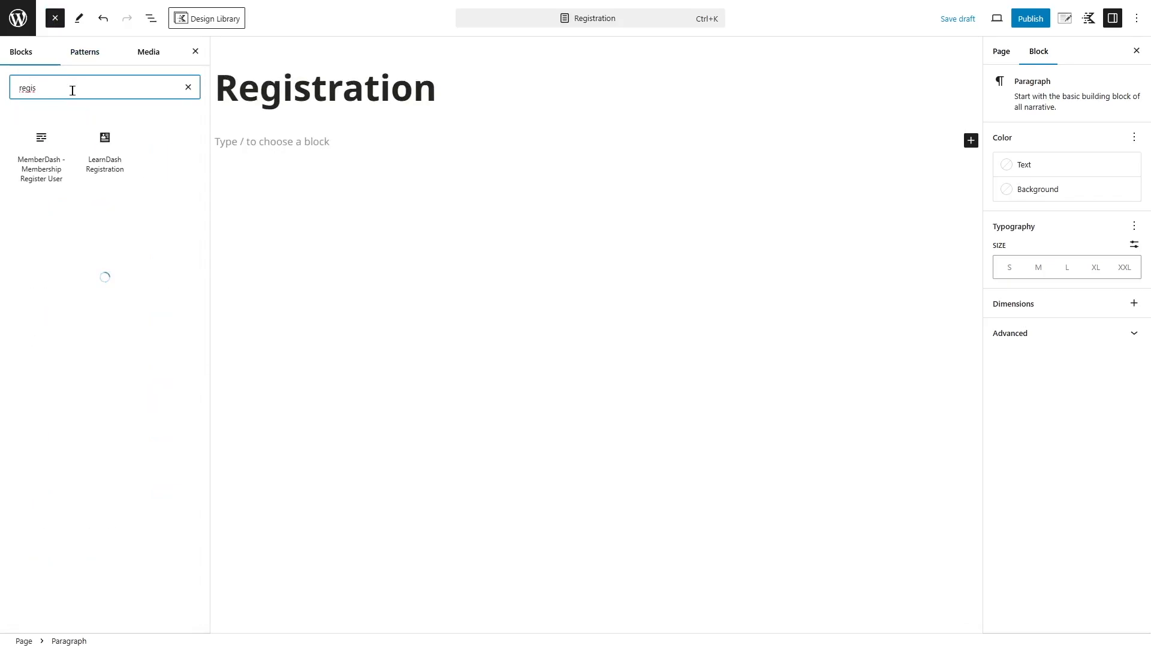
mouse_move(113, 166)
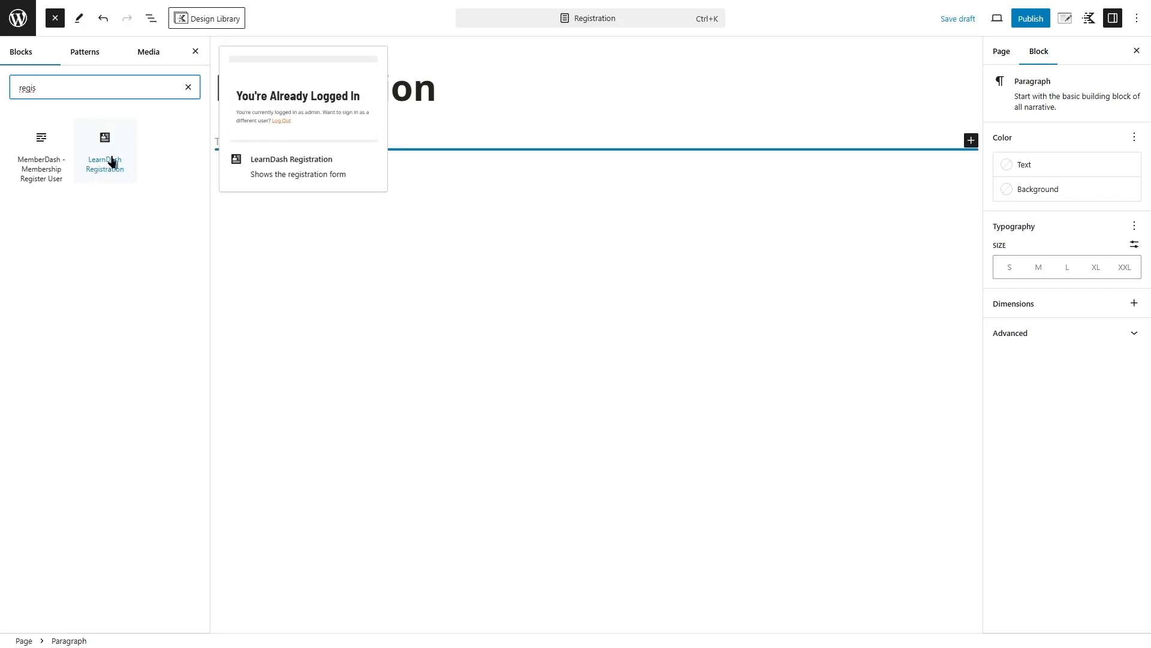
mouse_move(31, 183)
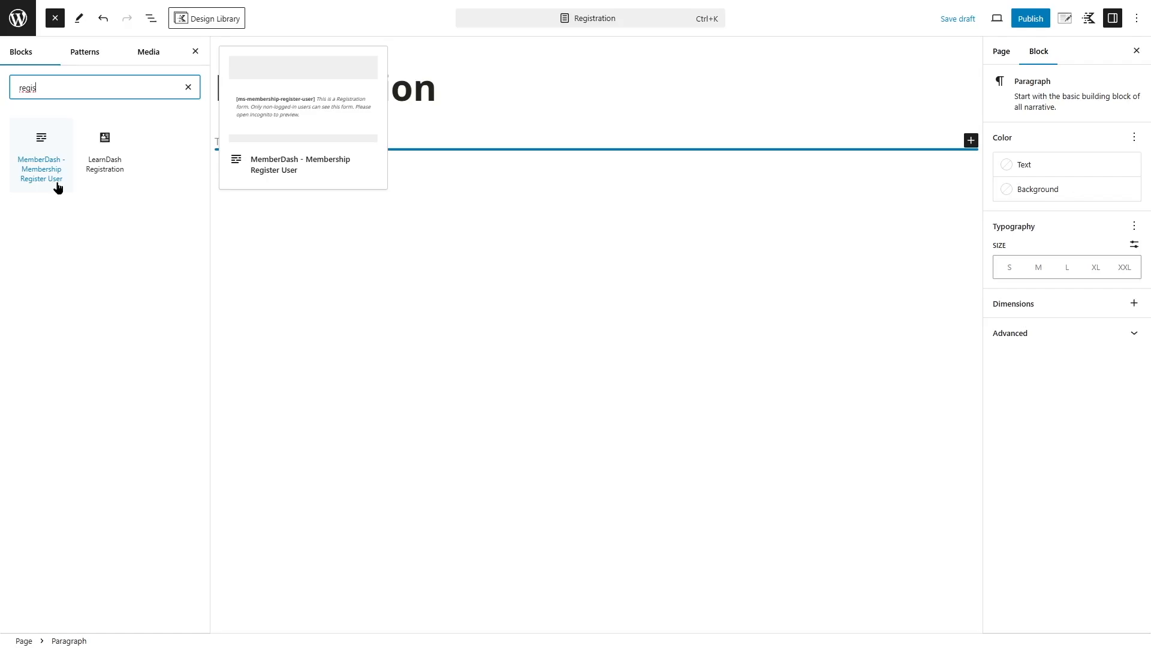
left_click(42, 147)
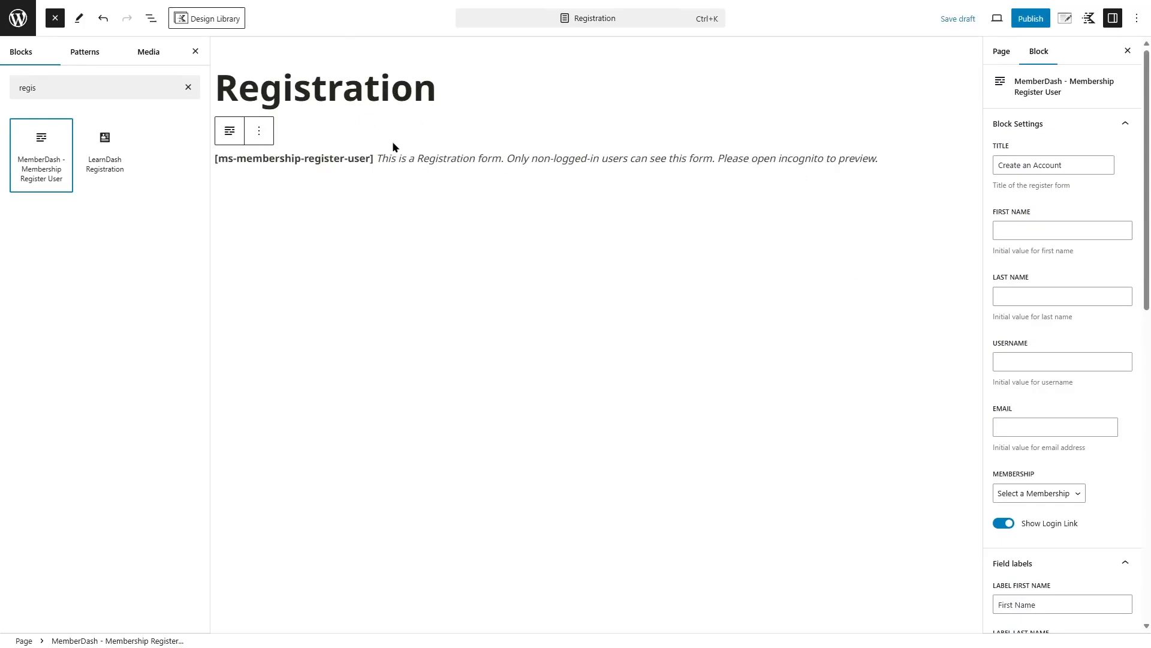
- Rename the page Registration2 and publish it
left_click(460, 84)
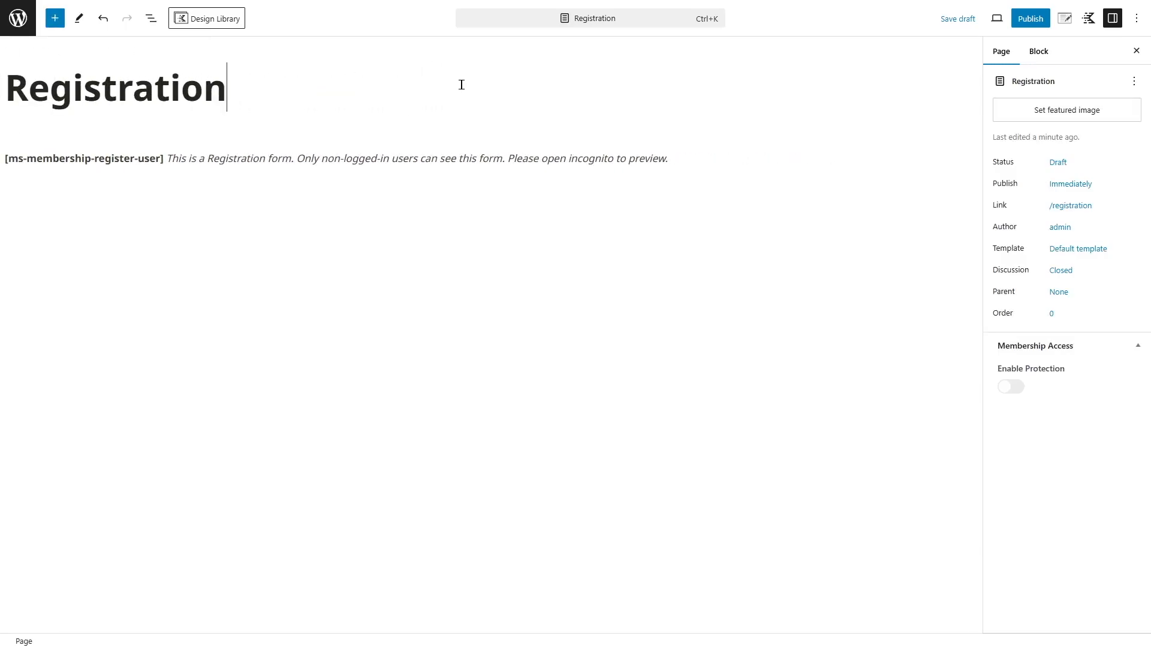
type("2")
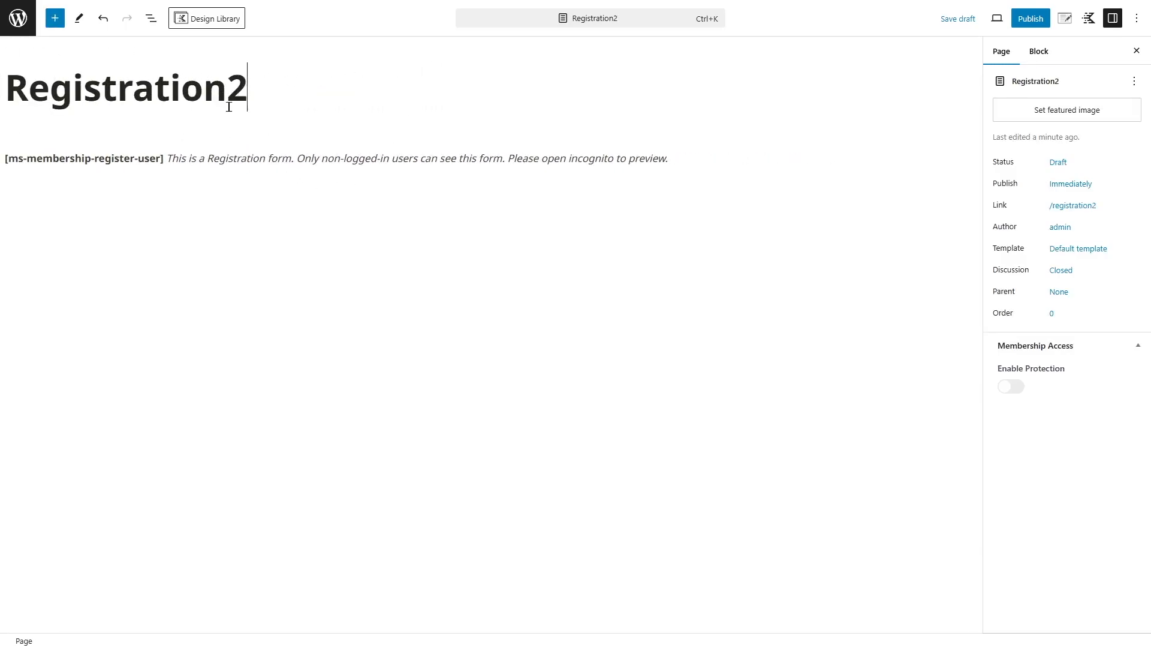
left_click(1036, 22)
left_click(1039, 23)
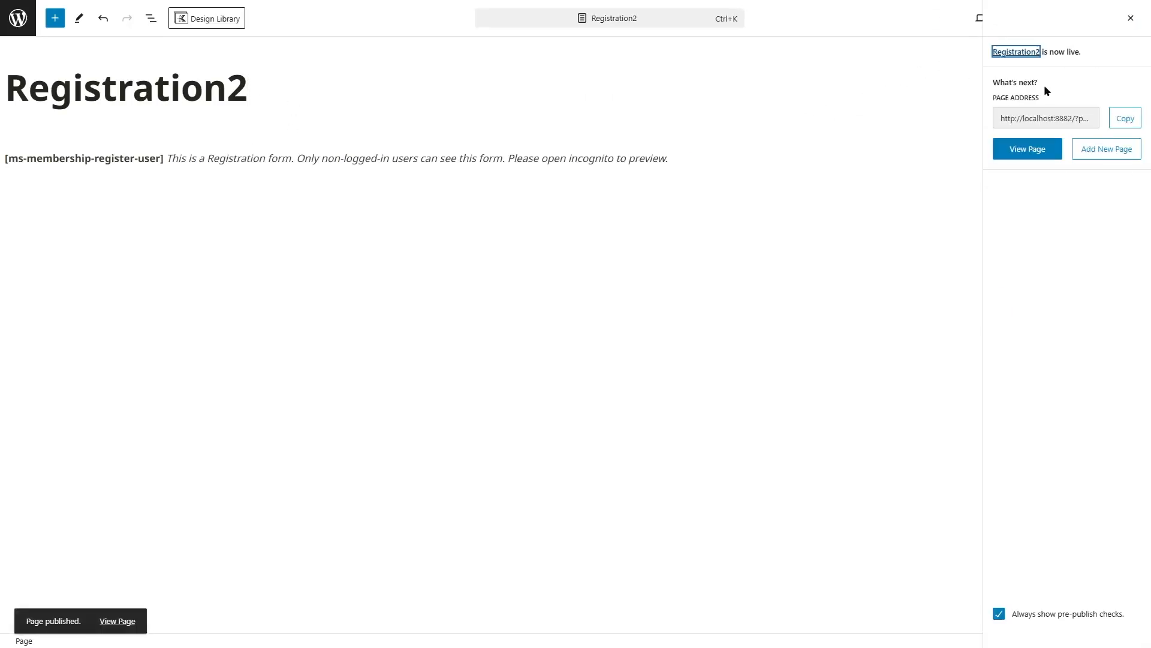
- In the MemberDash settings, assign Registration2 as the Registration membership page
left_click(10, 25)
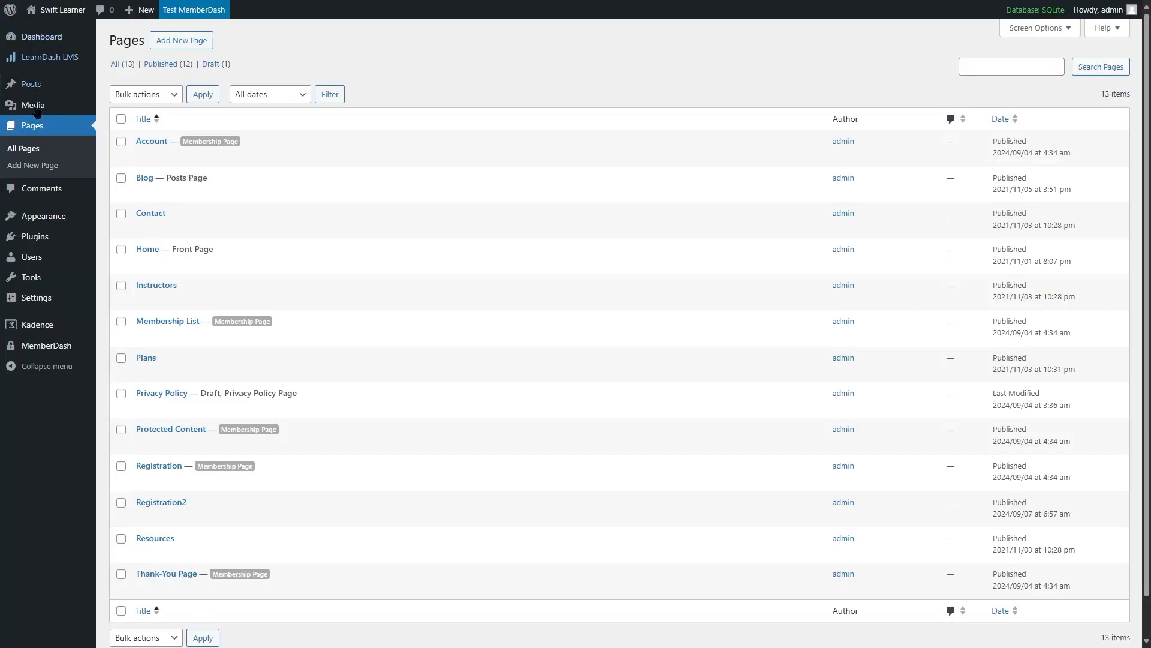
mouse_move(34, 356)
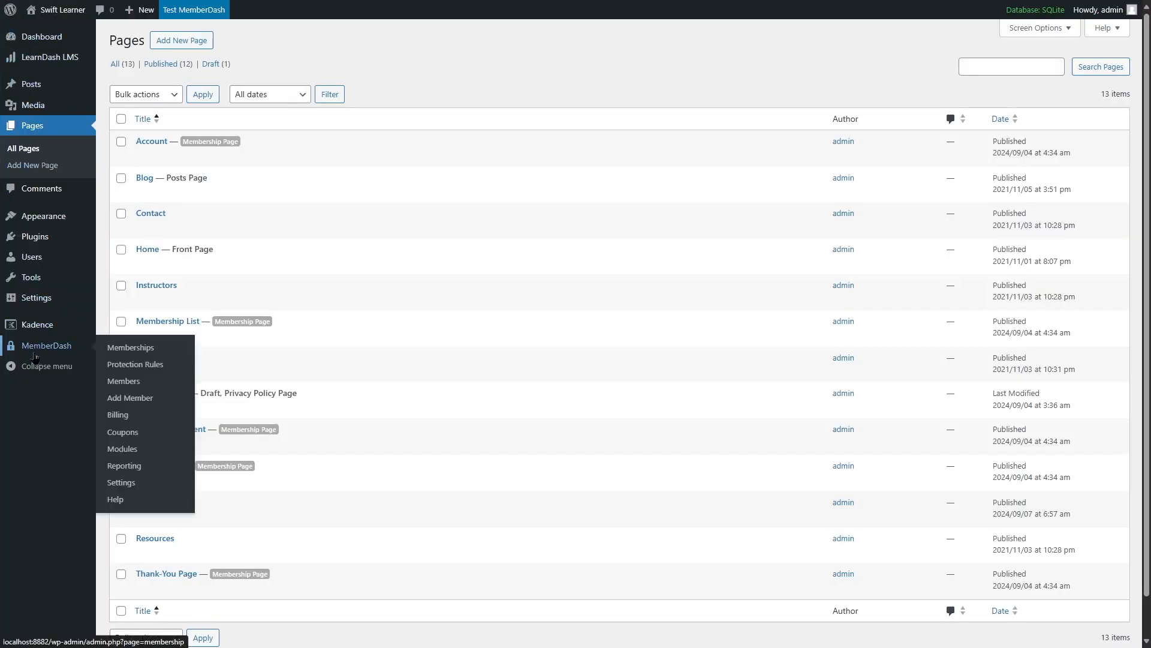
left_click(121, 483)
scroll(364, 402, "down", 2)
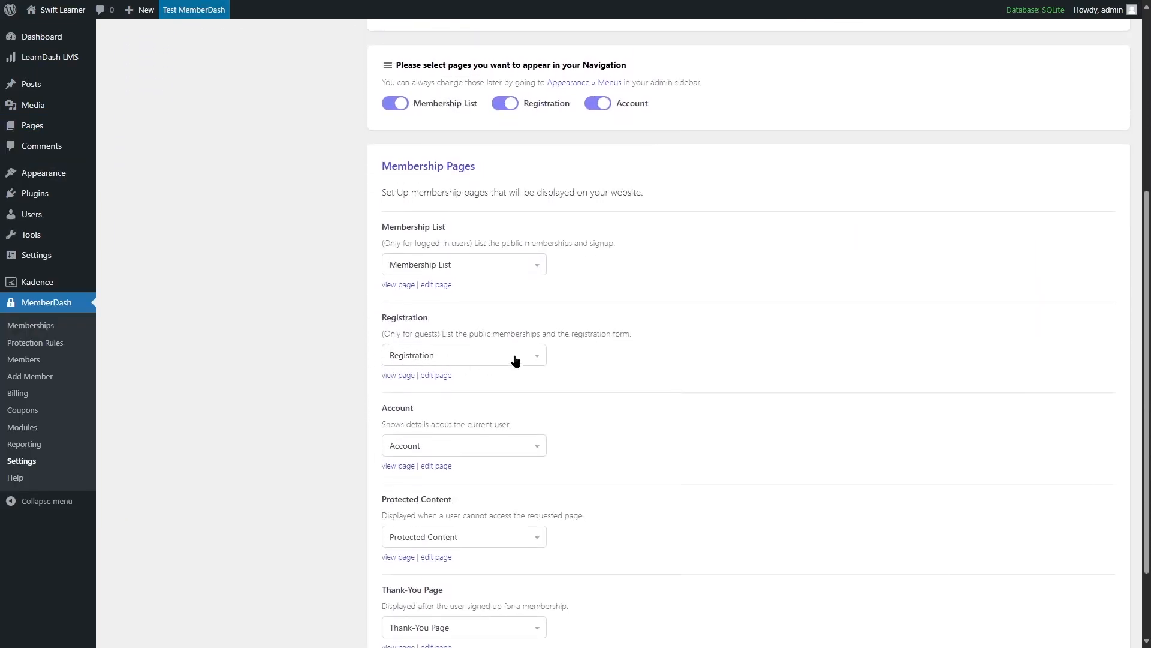
left_click(536, 356)
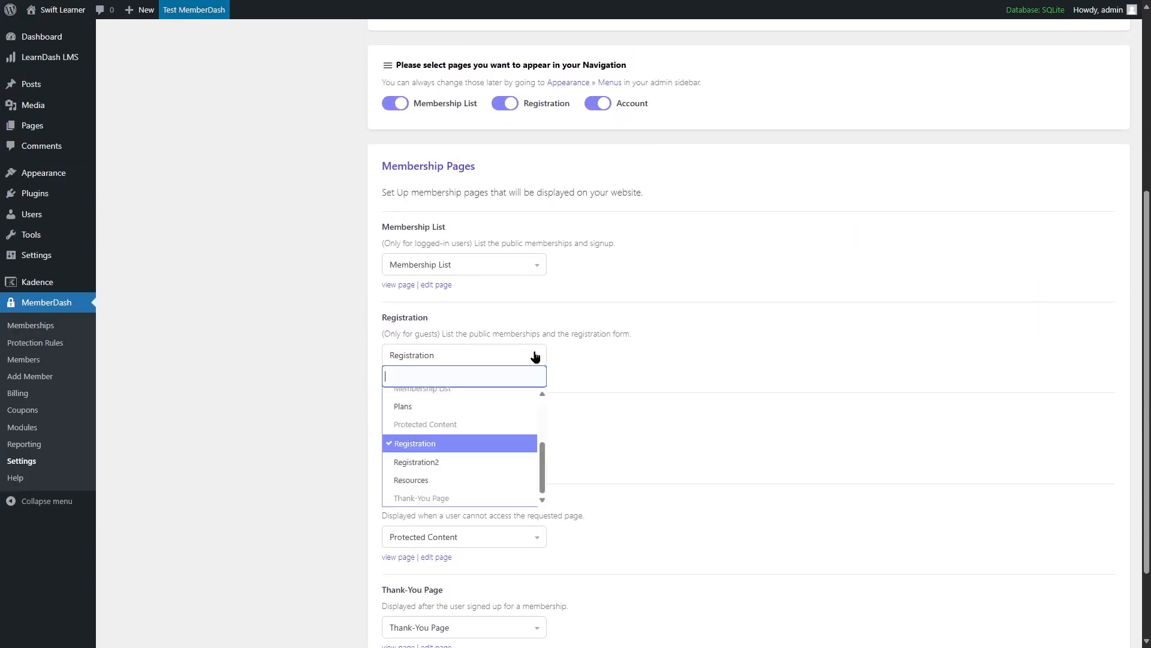
left_click(436, 469)
scroll(419, 360, "down", 1)
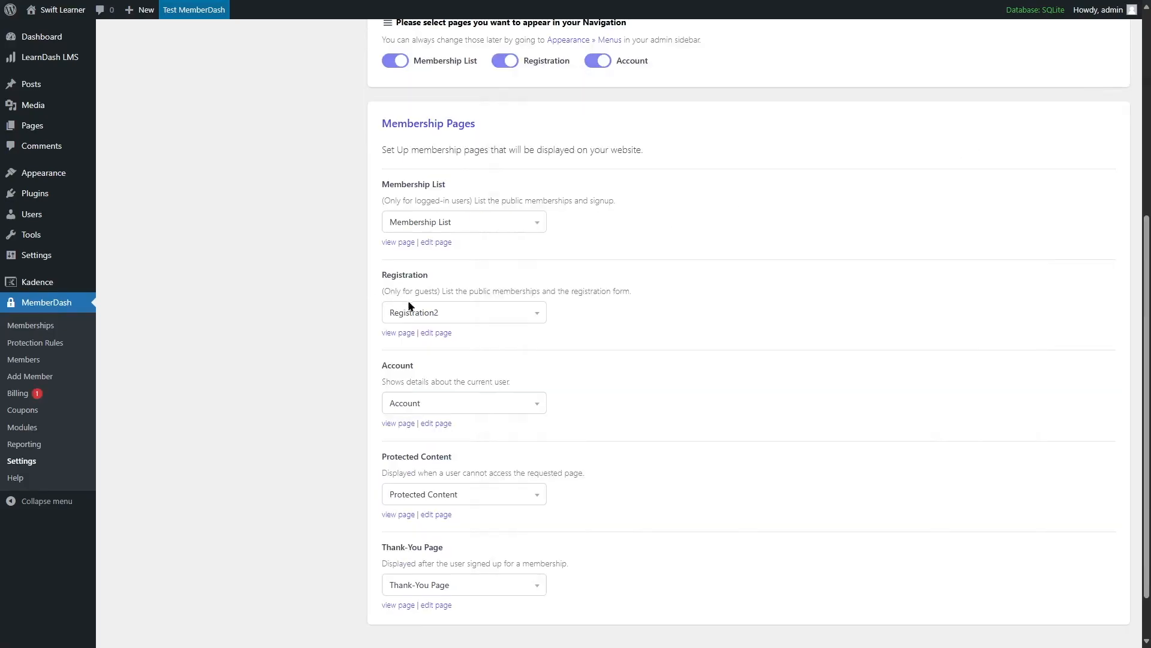
- Set the Registration membership page back to the original Registration page
left_click(409, 305)
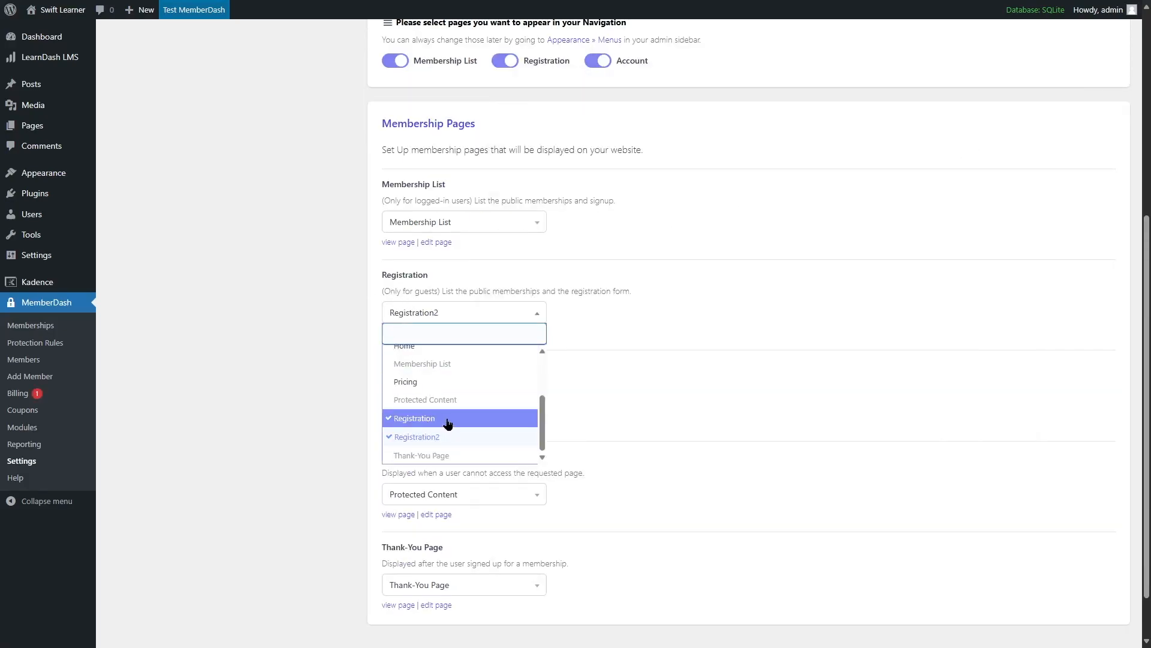
left_click(279, 374)
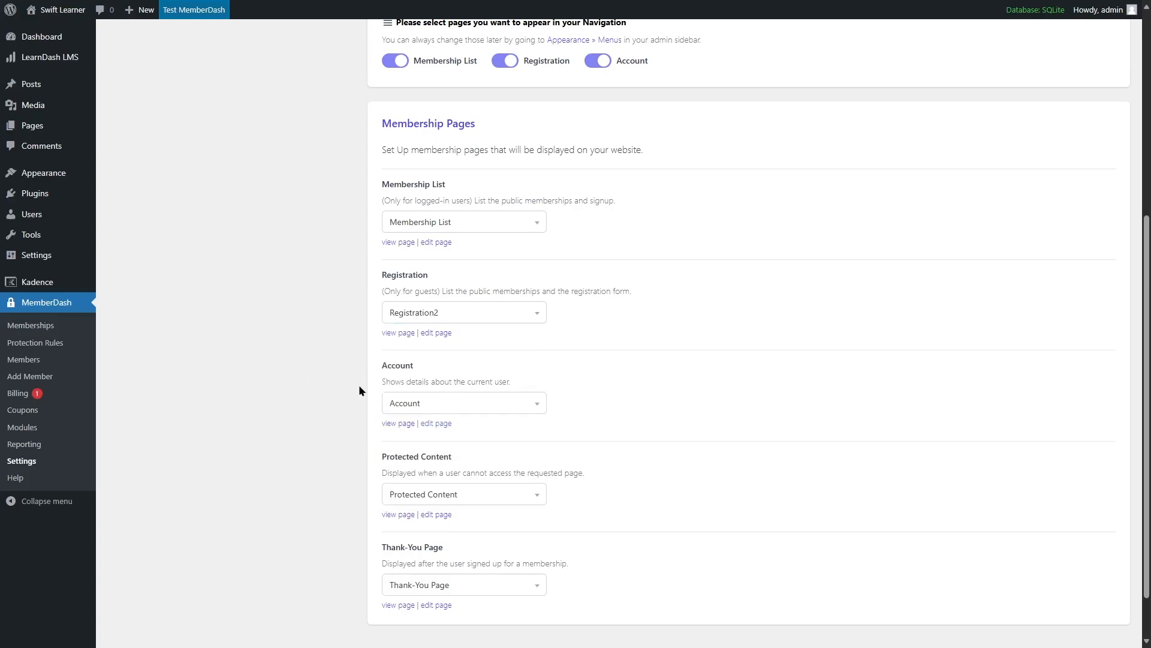
left_click(418, 312)
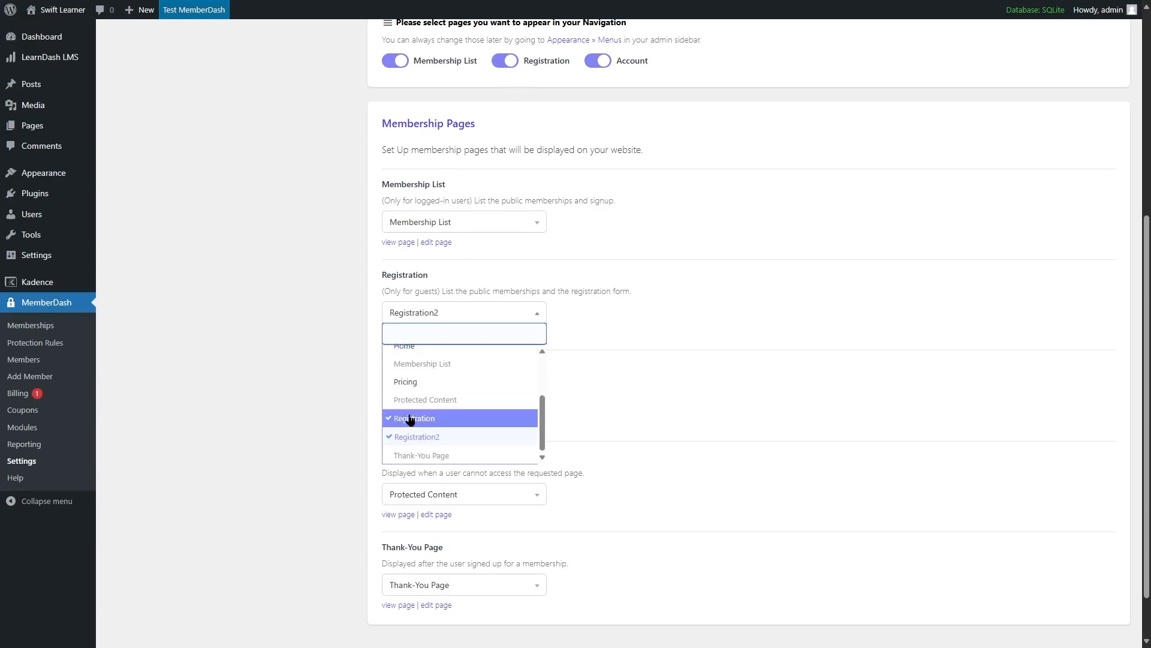
left_click(410, 420)
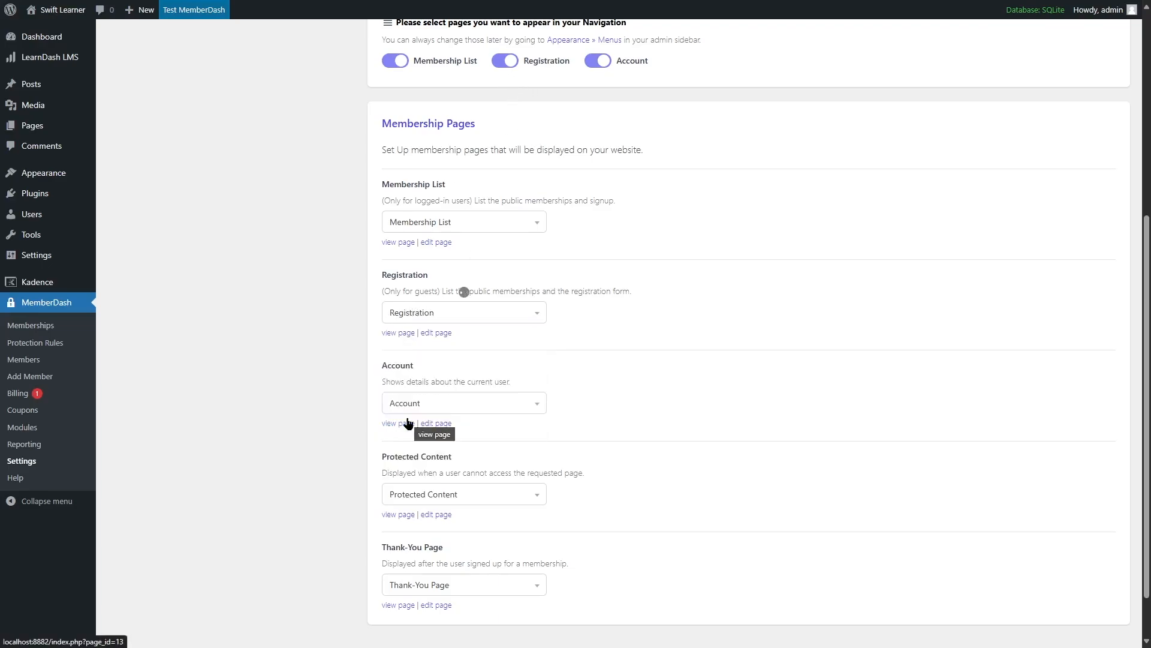
- Move the Registration2 page to the trash from the list of all pages
mouse_move(57, 127)
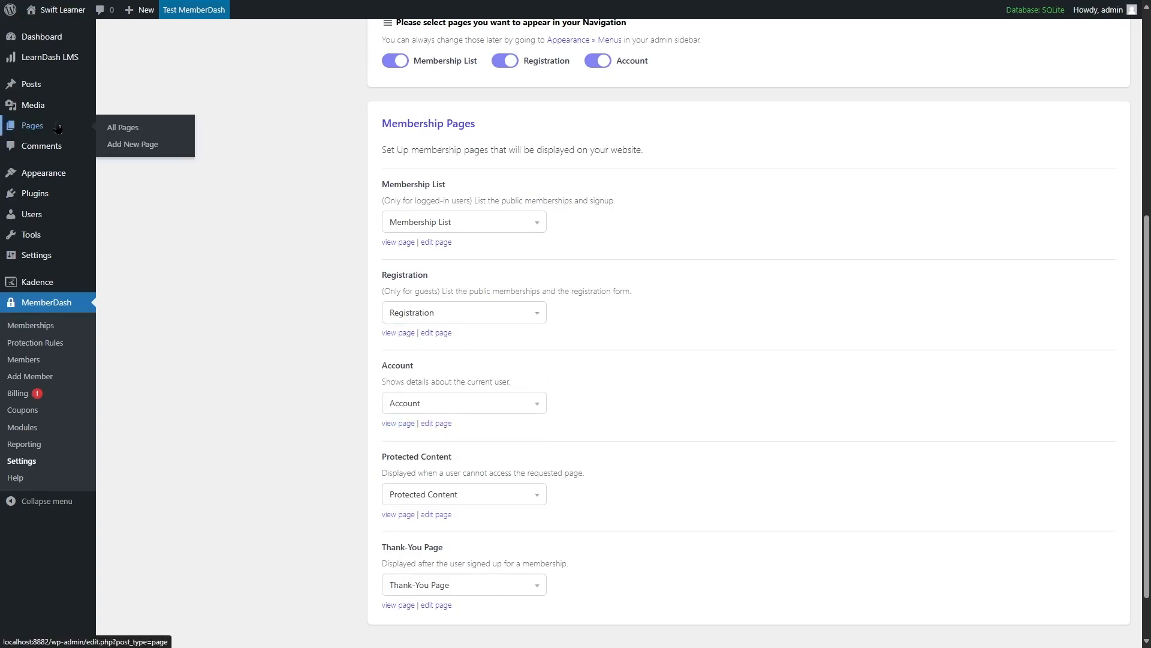
left_click(57, 128)
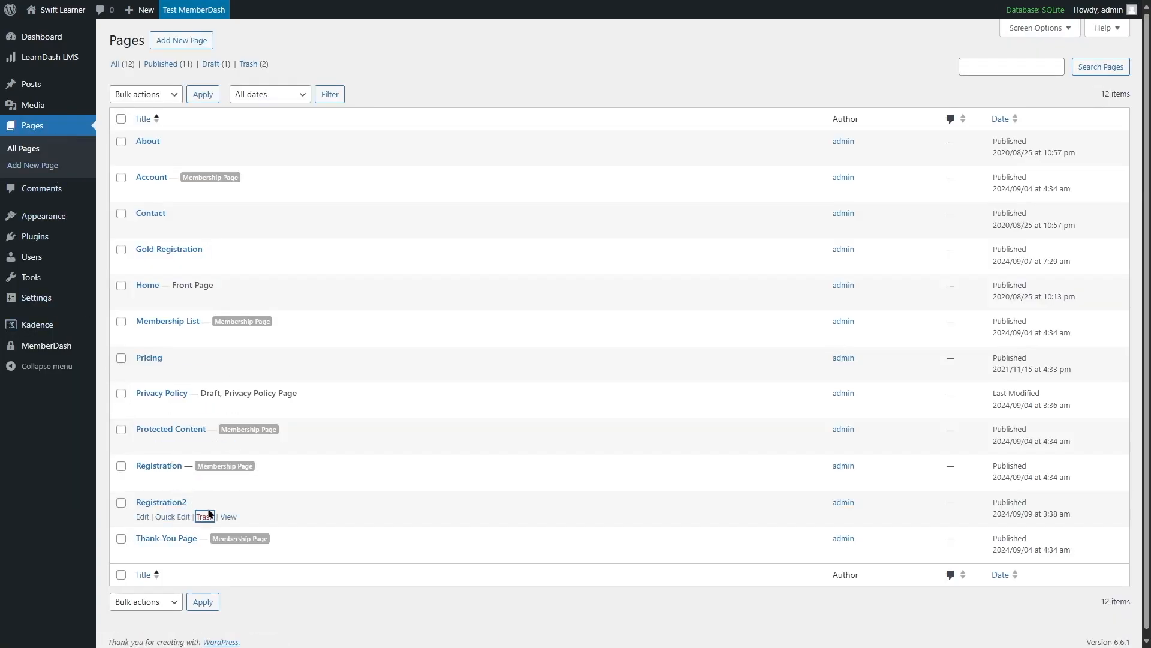
left_click(205, 517)
- On the live site, review the plans on the Membership List page and try to sign up for Gold as admin
mouse_move(64, 12)
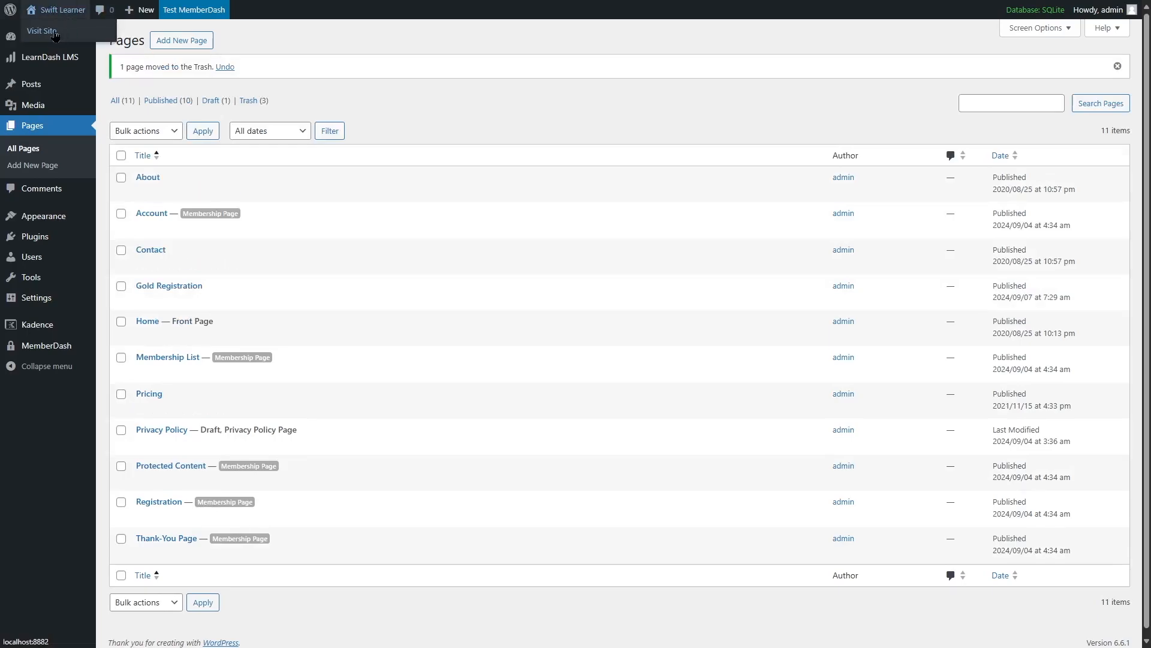
left_click(42, 30)
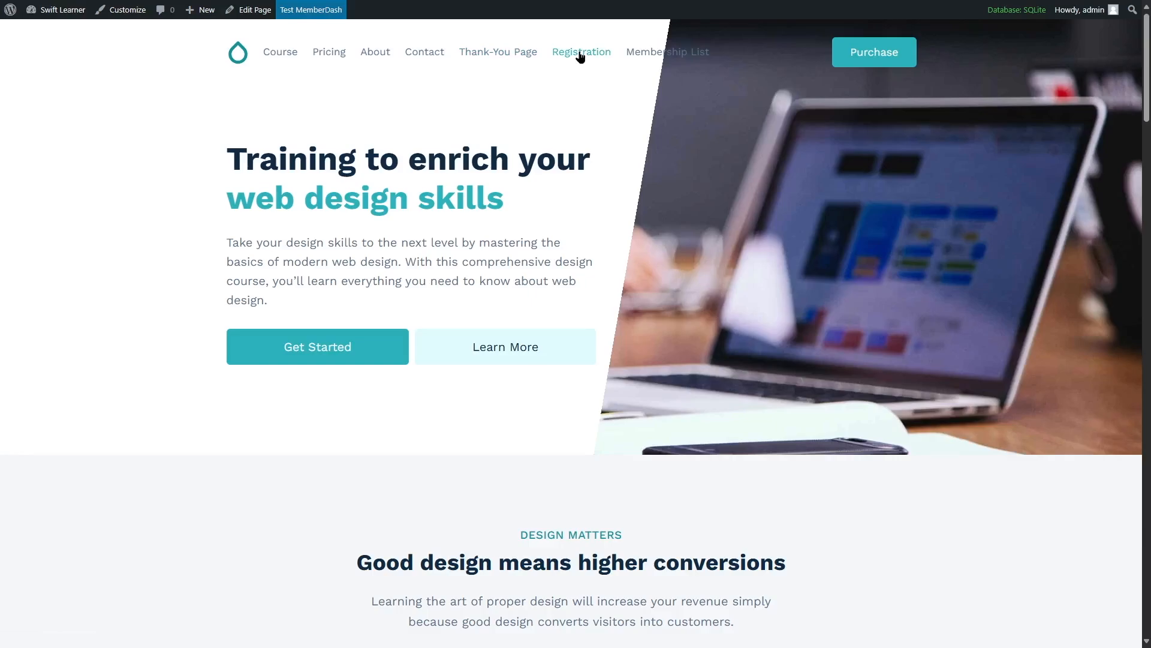
scroll(523, 219, "down", 3)
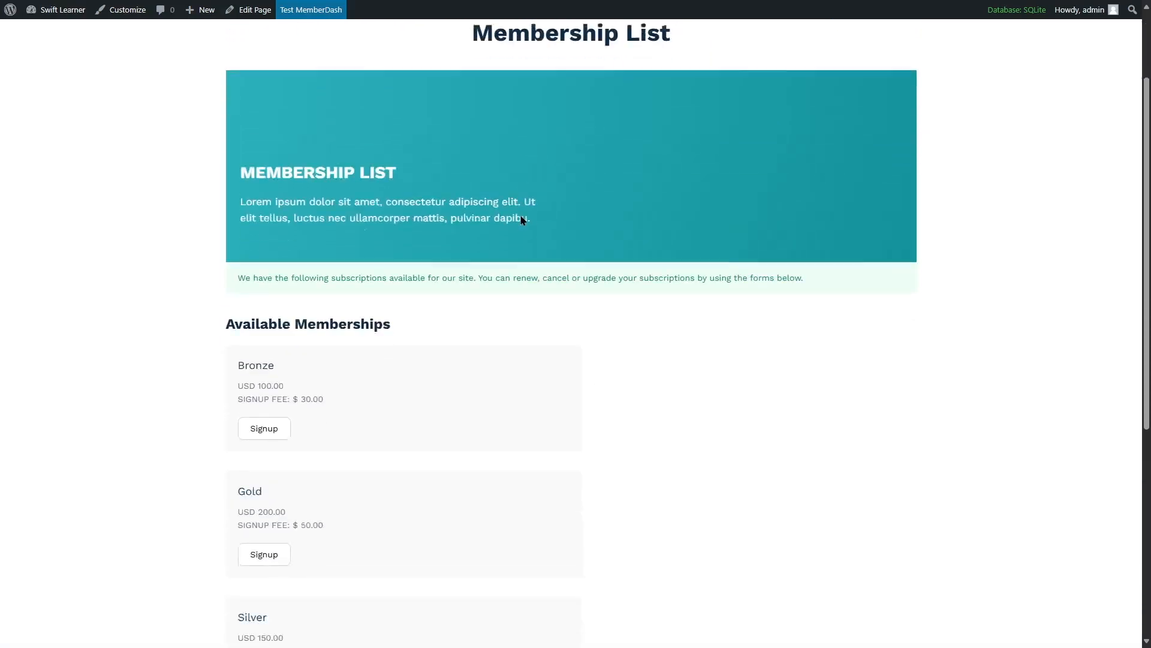
scroll(527, 218, "up", 3)
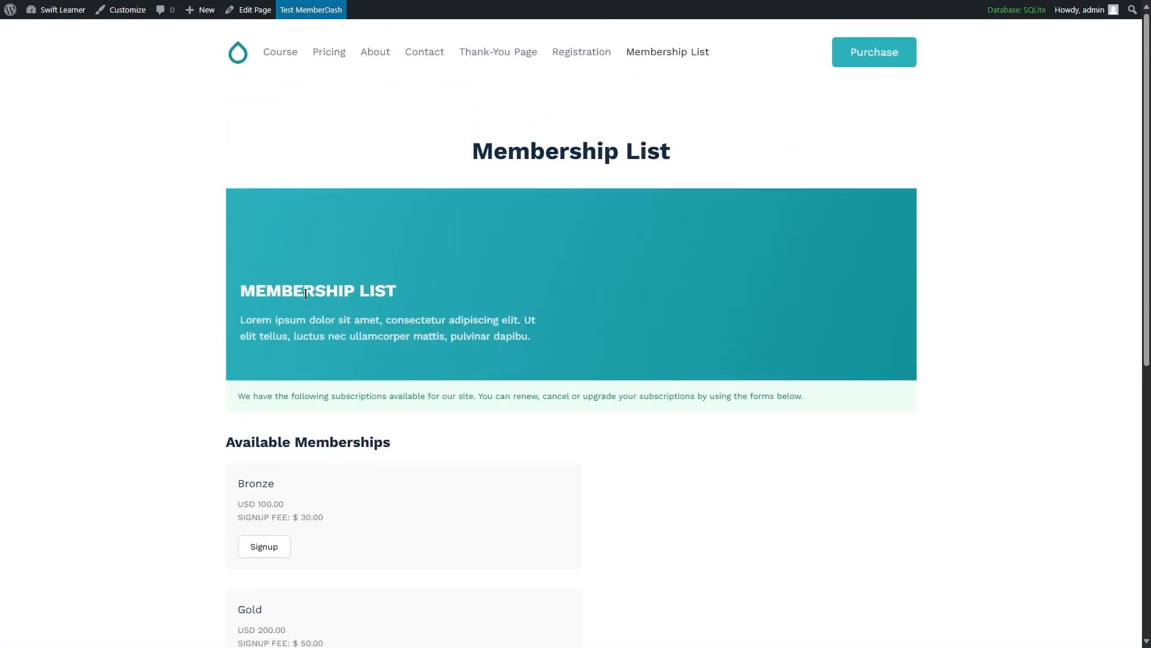
scroll(498, 179, "down", 3)
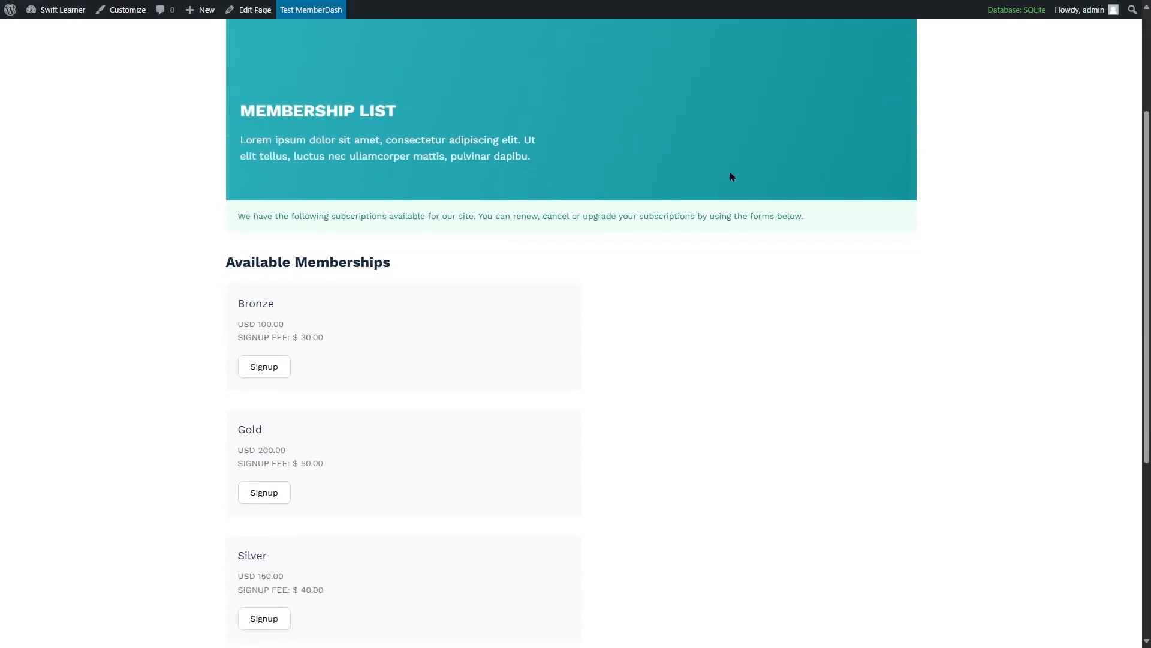
scroll(581, 203, "down", 4)
scroll(470, 181, "up", 1)
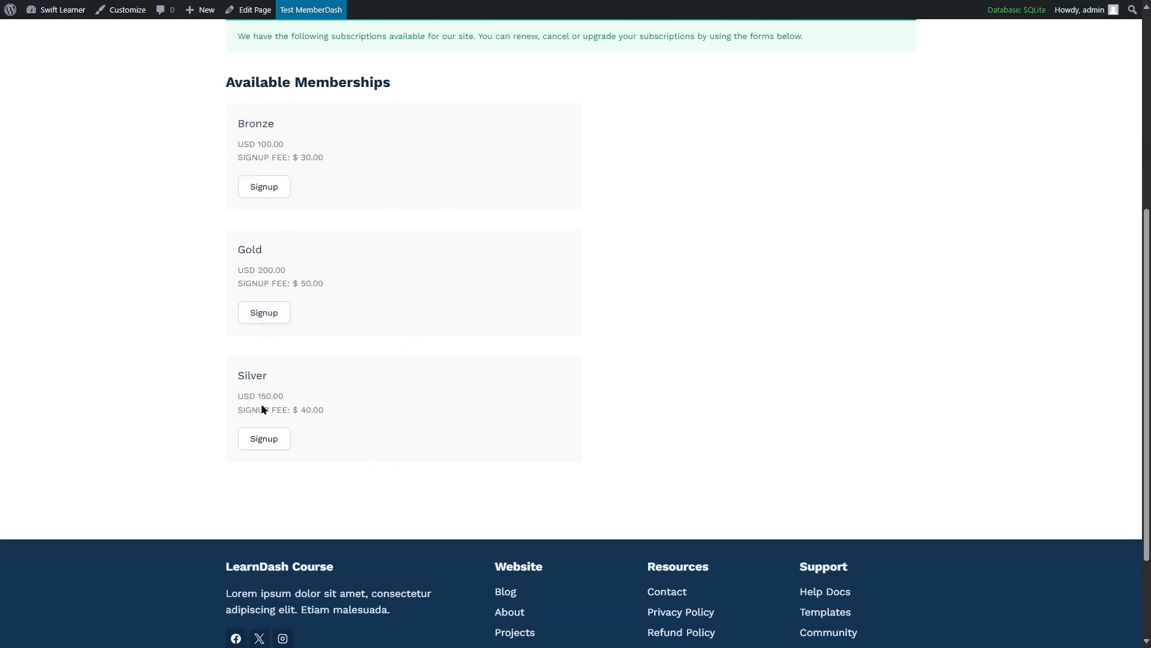
left_click(264, 313)
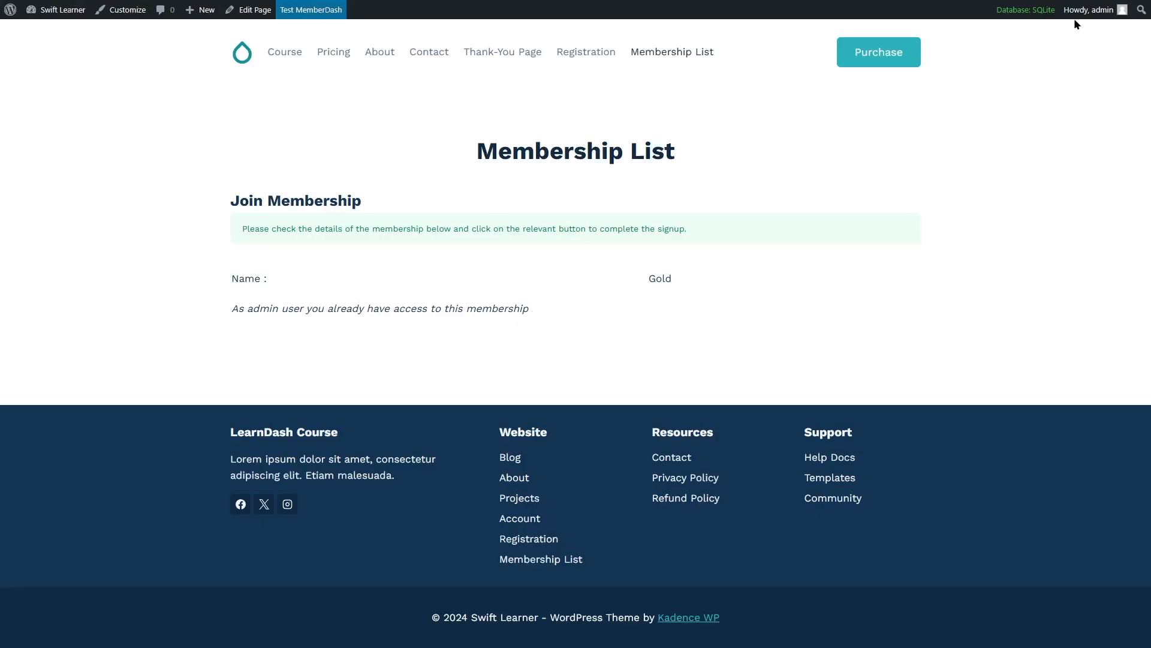
- Log out of the admin account and open the site's Registration page as a guest
mouse_move(1088, 10)
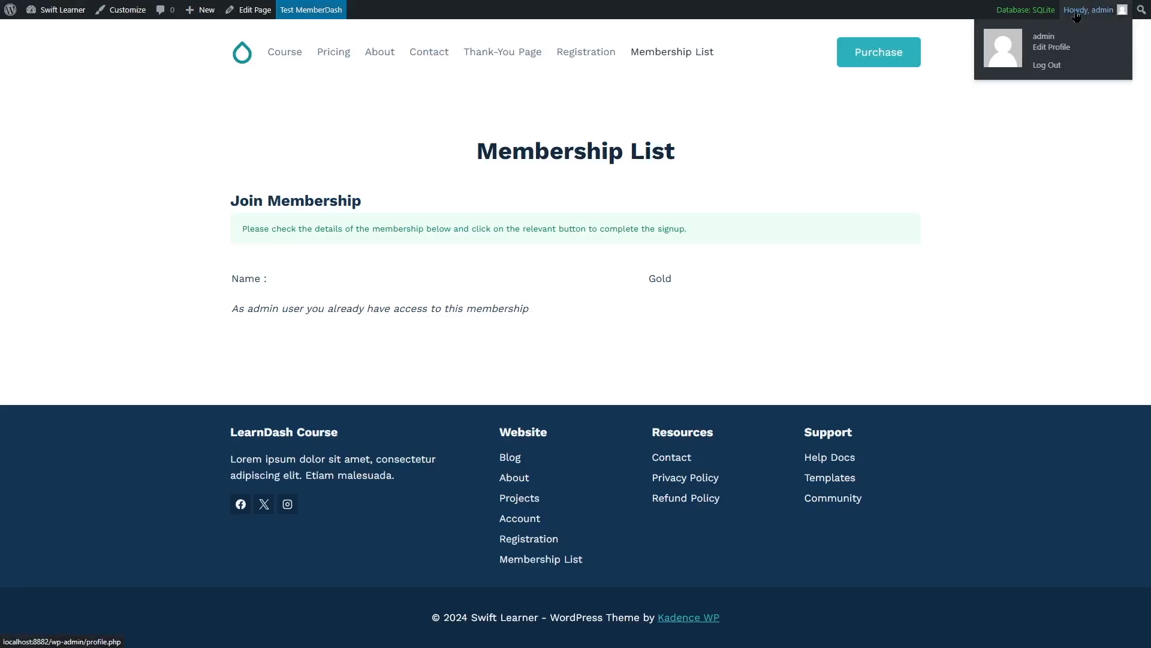
left_click(1038, 68)
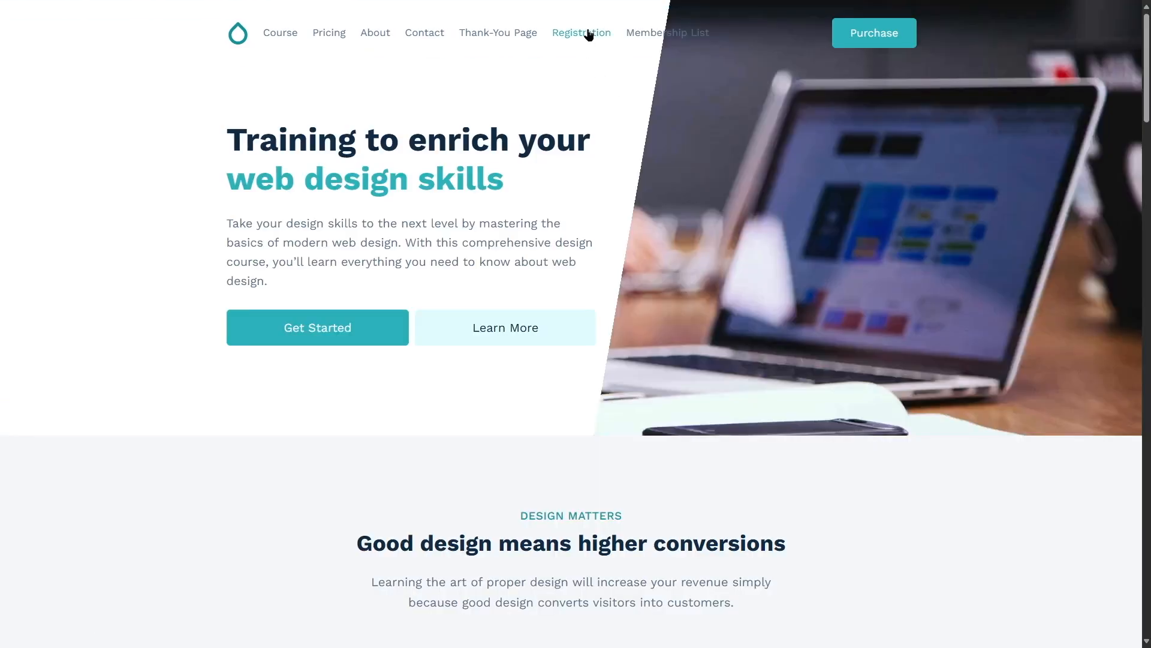
left_click(590, 35)
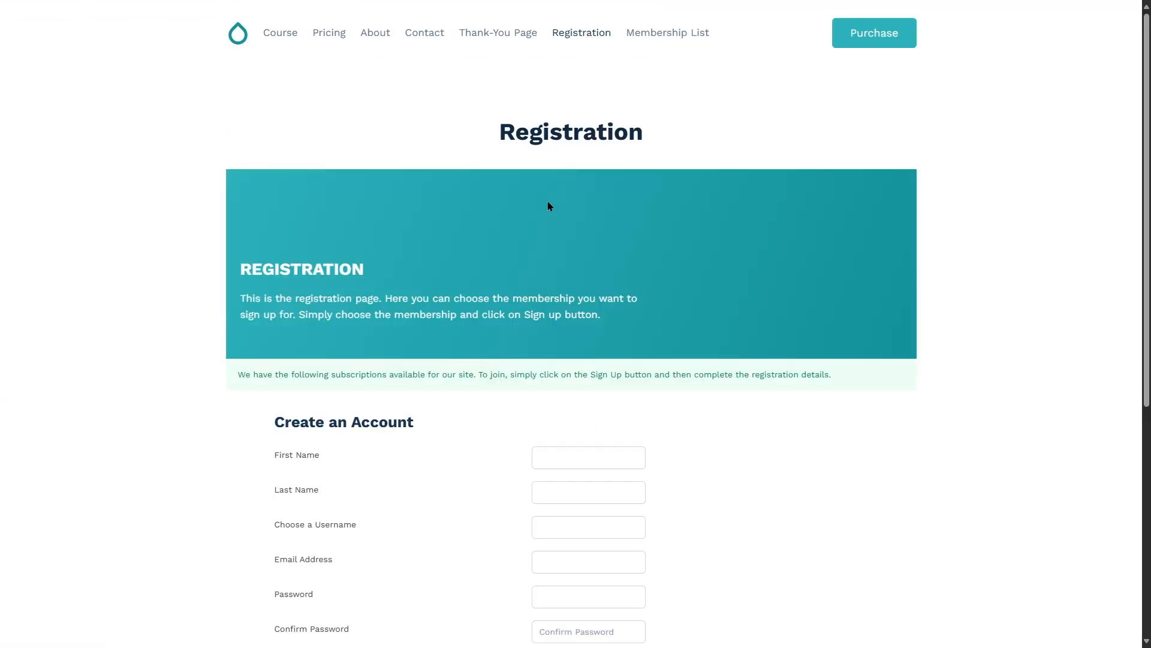
- Register a new account, filling in the first name, last name, username, email address, password and password confirmation
scroll(548, 207, "down", 1)
scroll(548, 205, "down", 3)
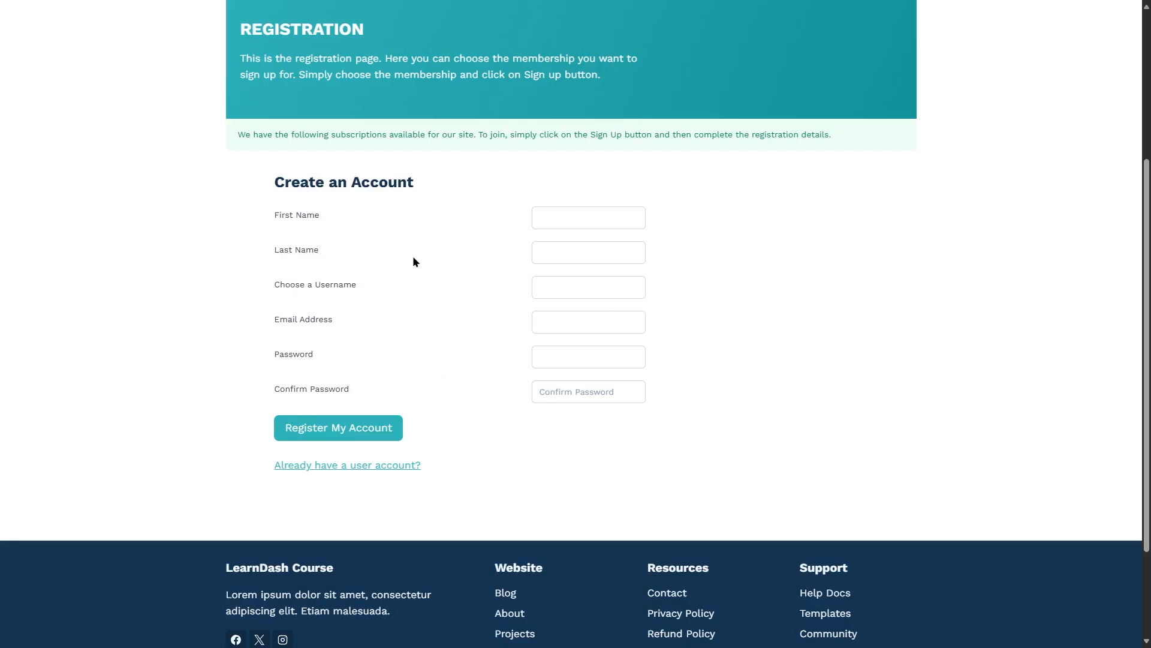
left_click(556, 217)
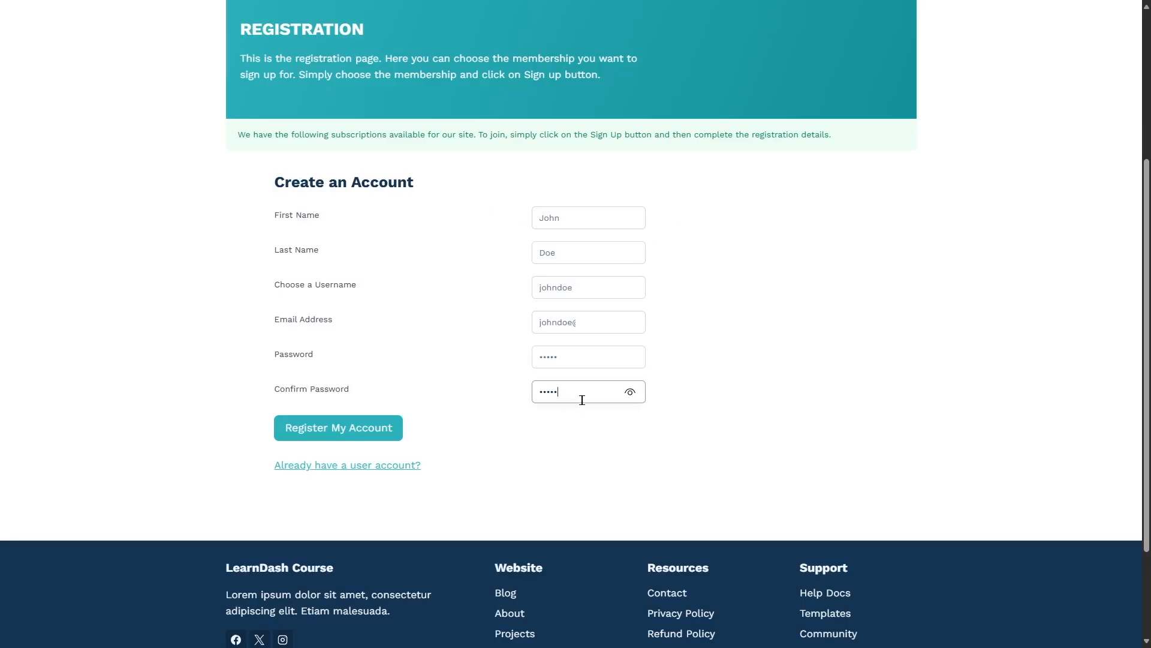
left_click(331, 427)
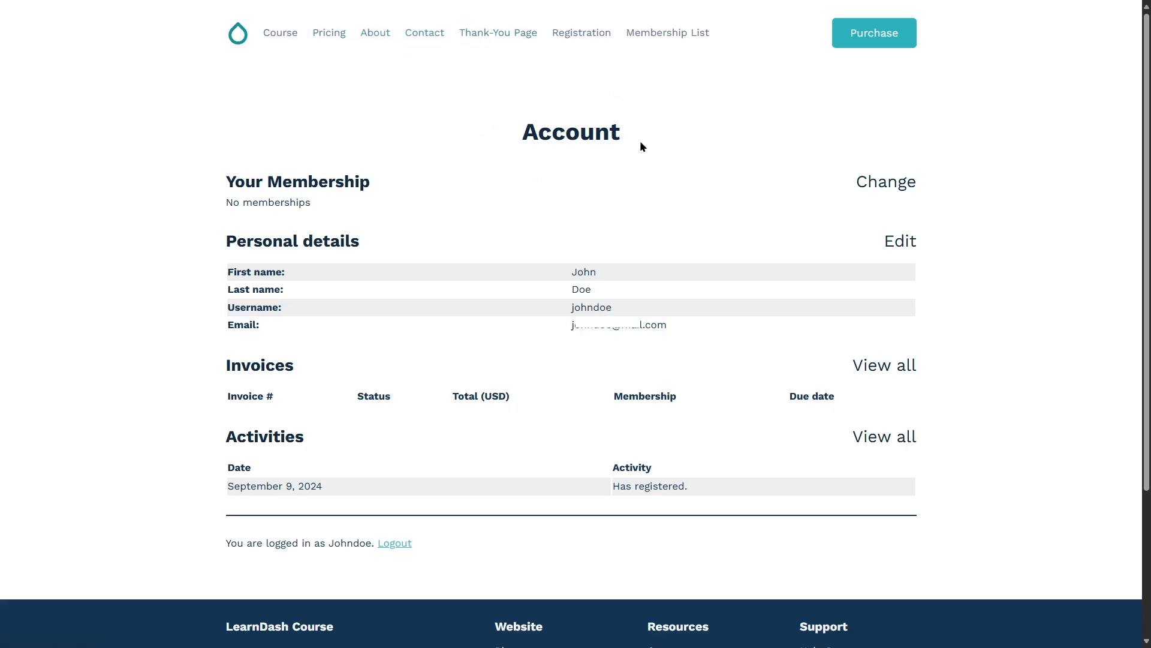
- Open the Membership List page from the new member's account and start a signup for the Gold membership
left_click(580, 42)
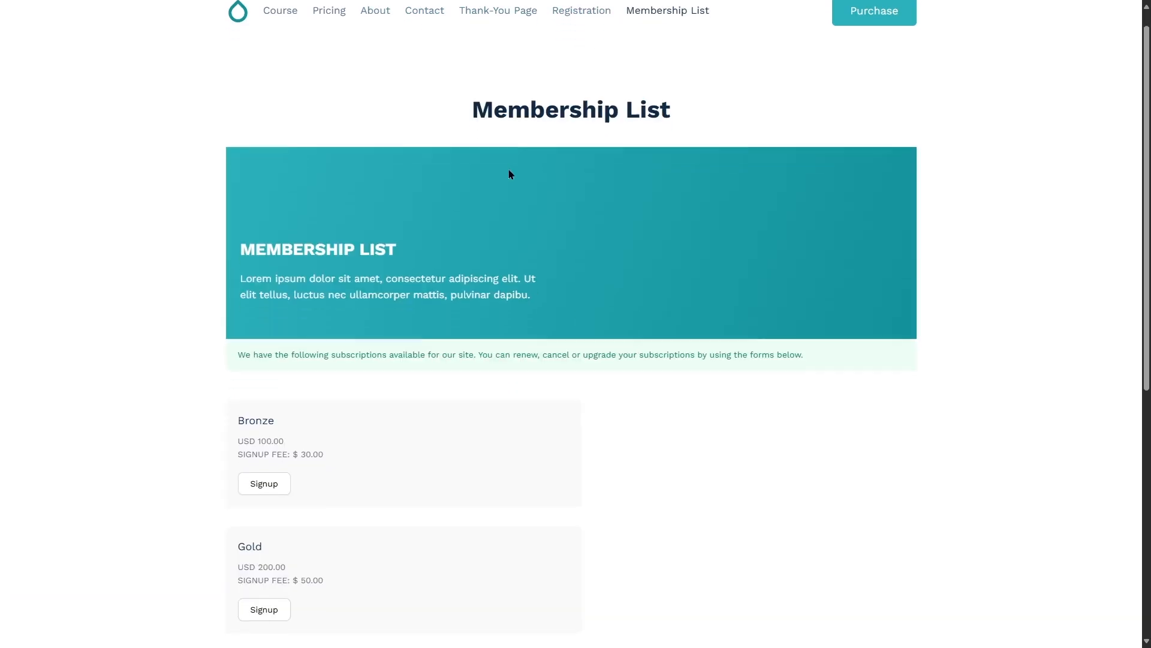
scroll(509, 172, "down", 4)
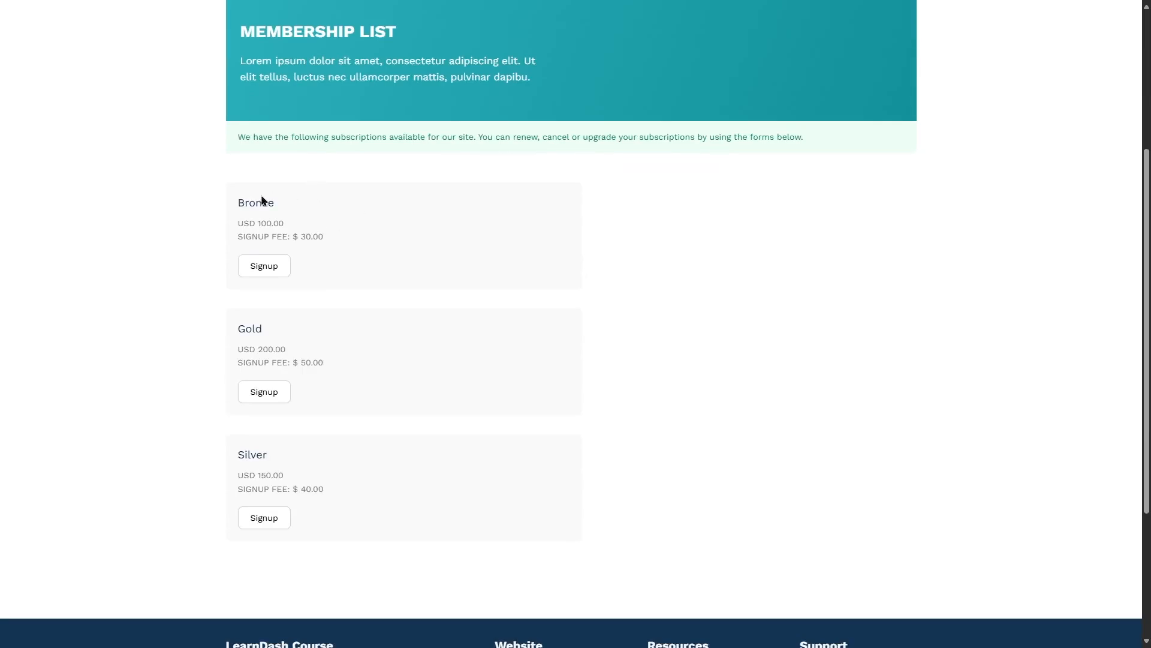
left_click(268, 397)
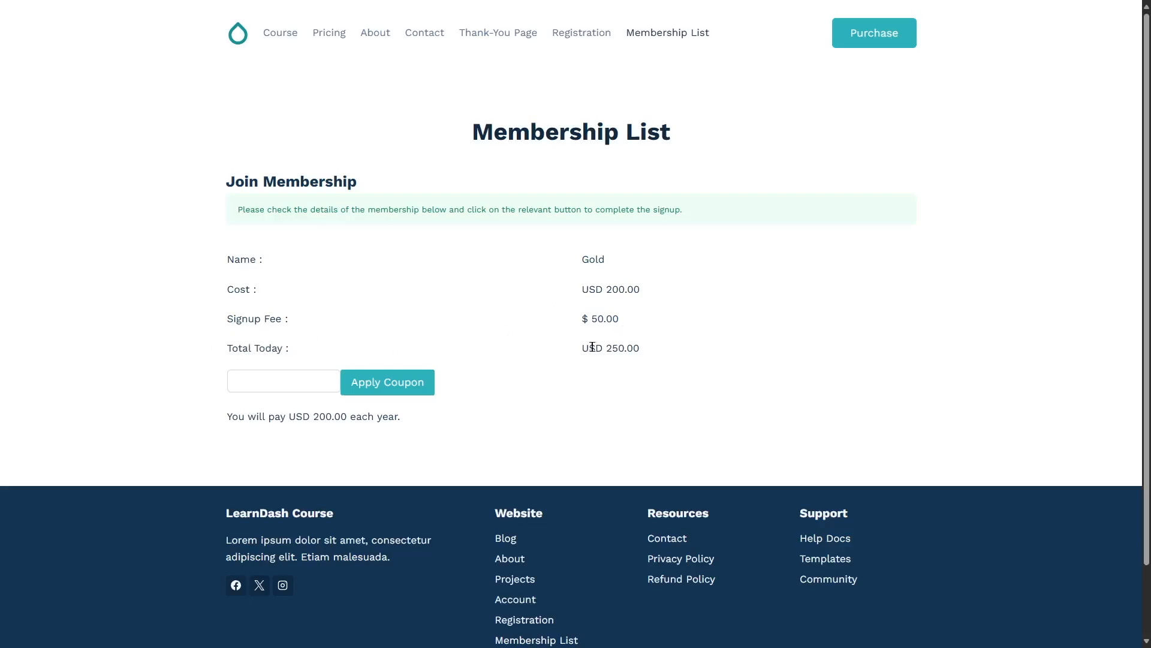
left_click(264, 381)
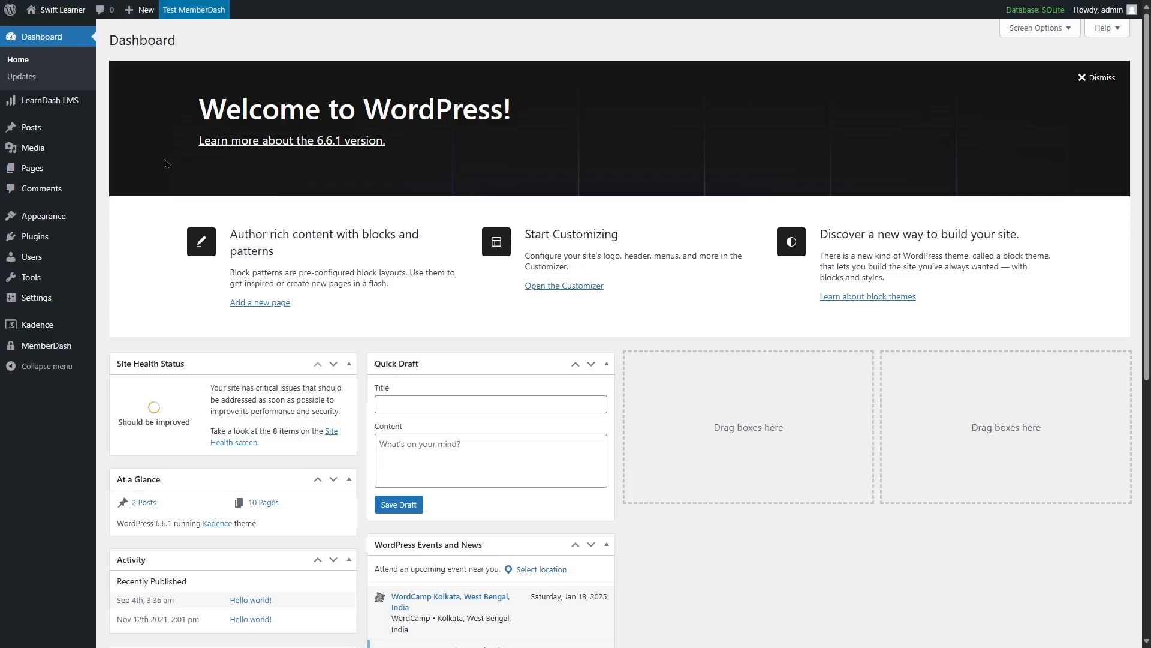
- In the WordPress admin, remove the Thank-You Page and Pricing items from the Primary Menu
mouse_move(45, 223)
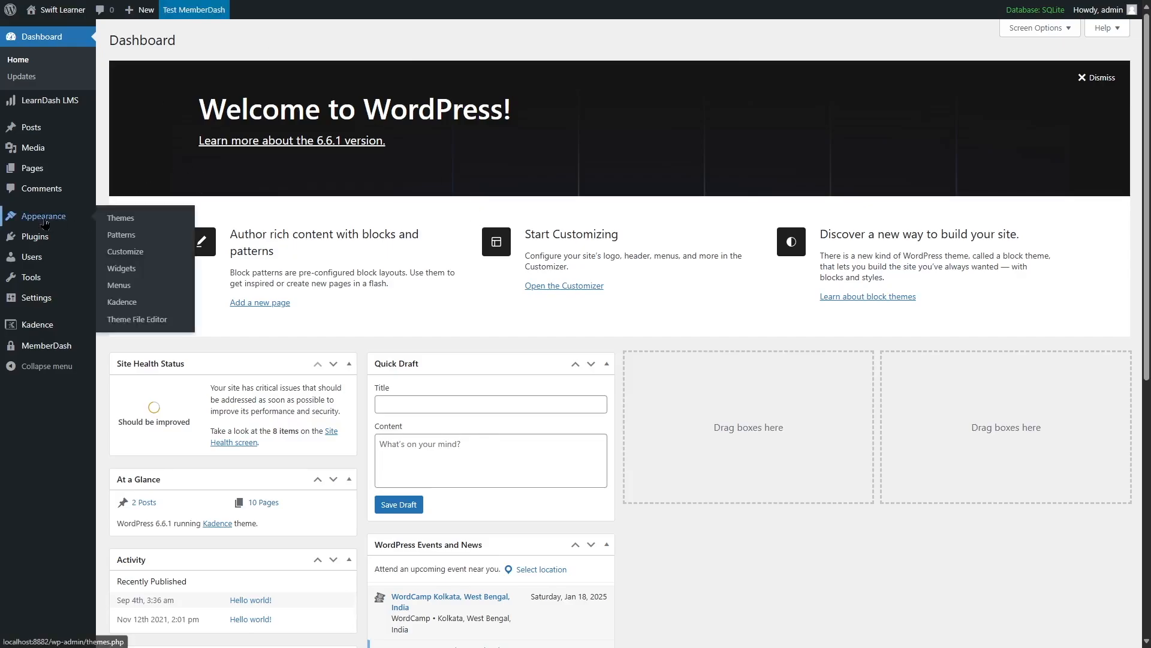
left_click(125, 292)
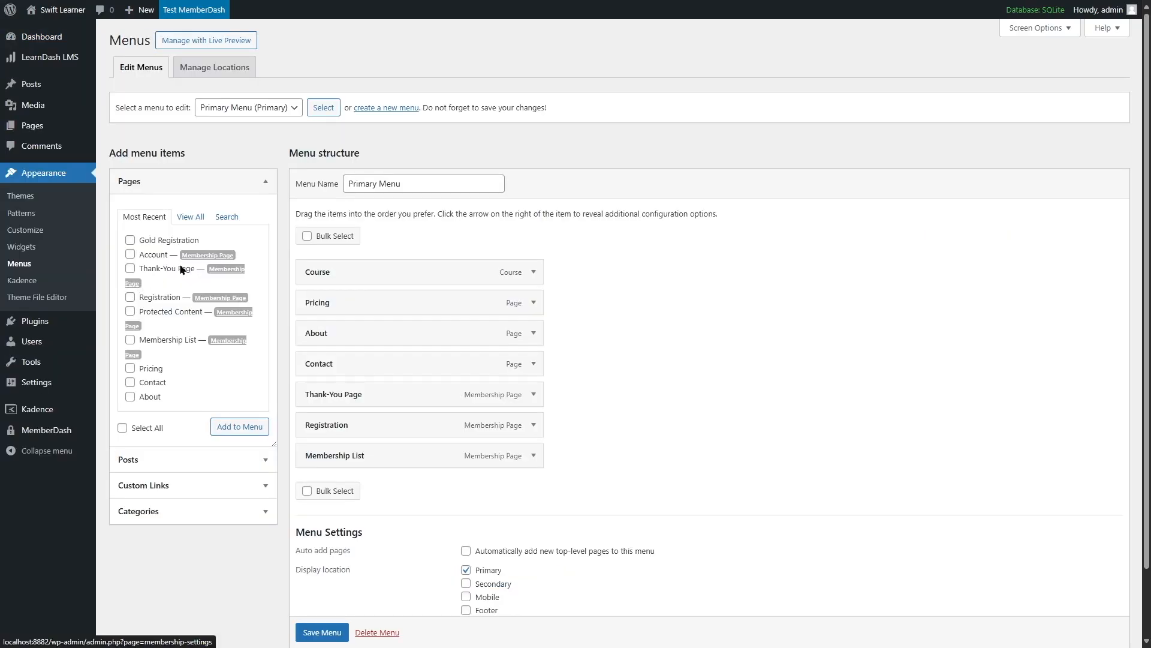
left_click(534, 394)
left_click(315, 508)
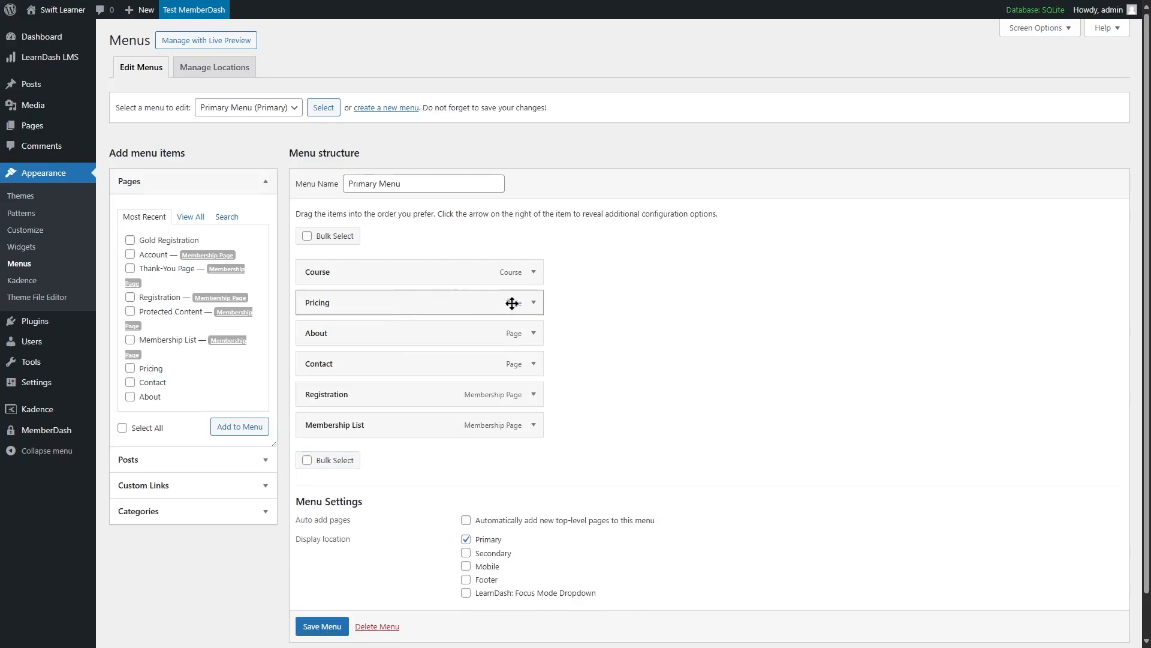
left_click(533, 303)
left_click(314, 412)
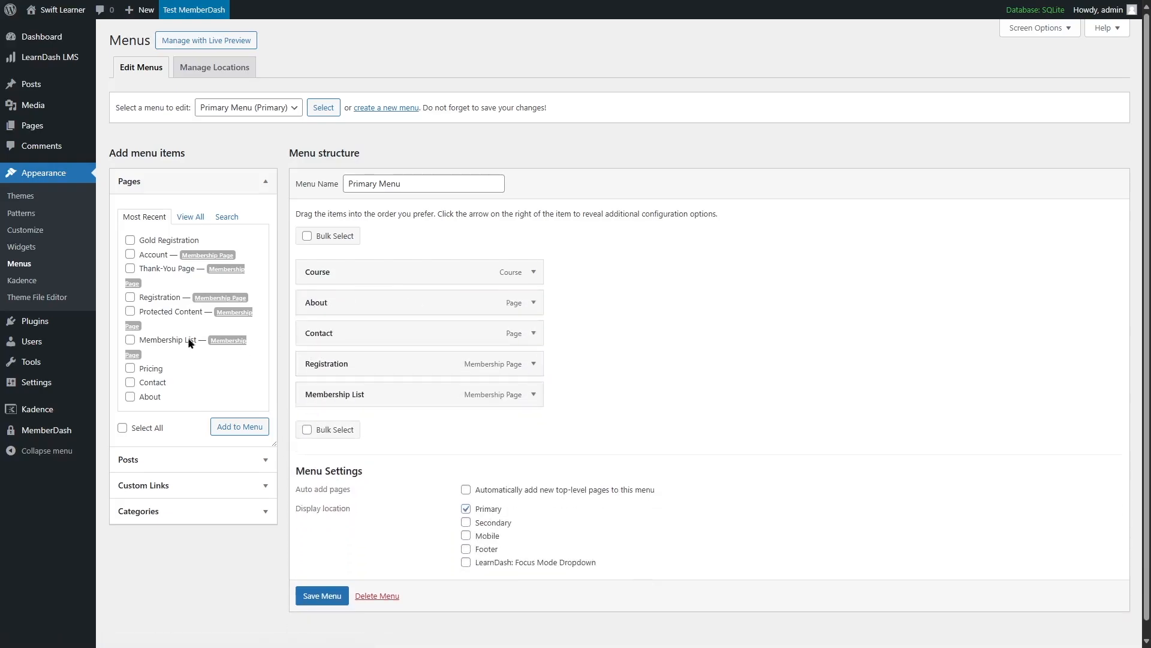
- Add the Account page to the Primary Menu and save the menu
left_click(130, 254)
left_click(236, 428)
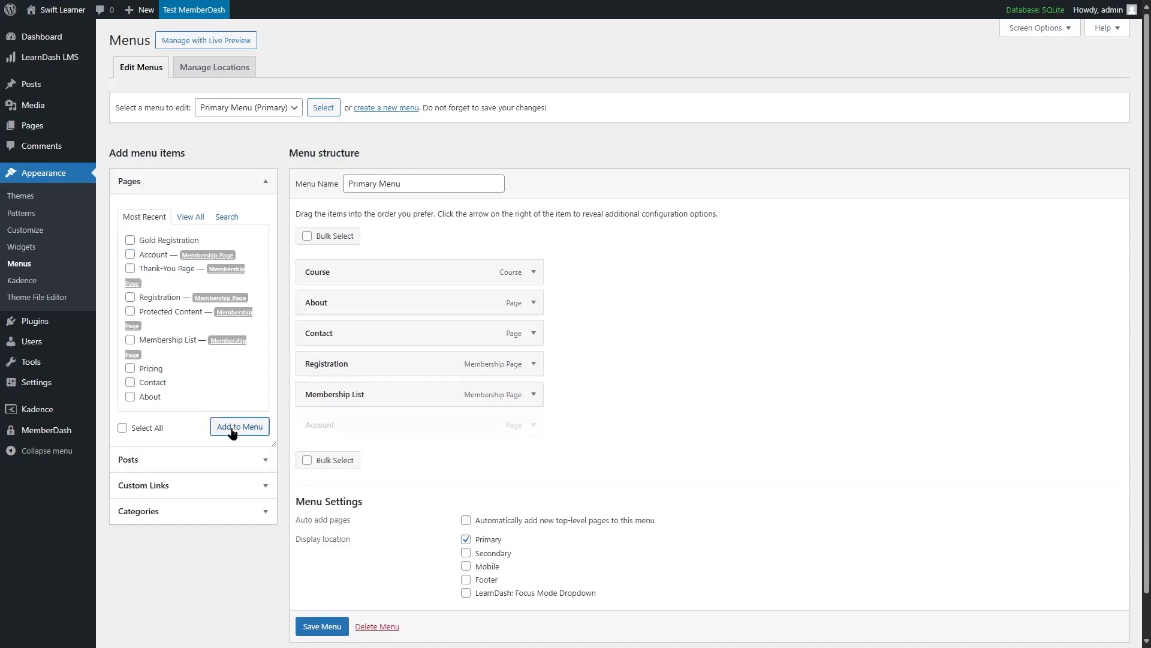
left_click(264, 114)
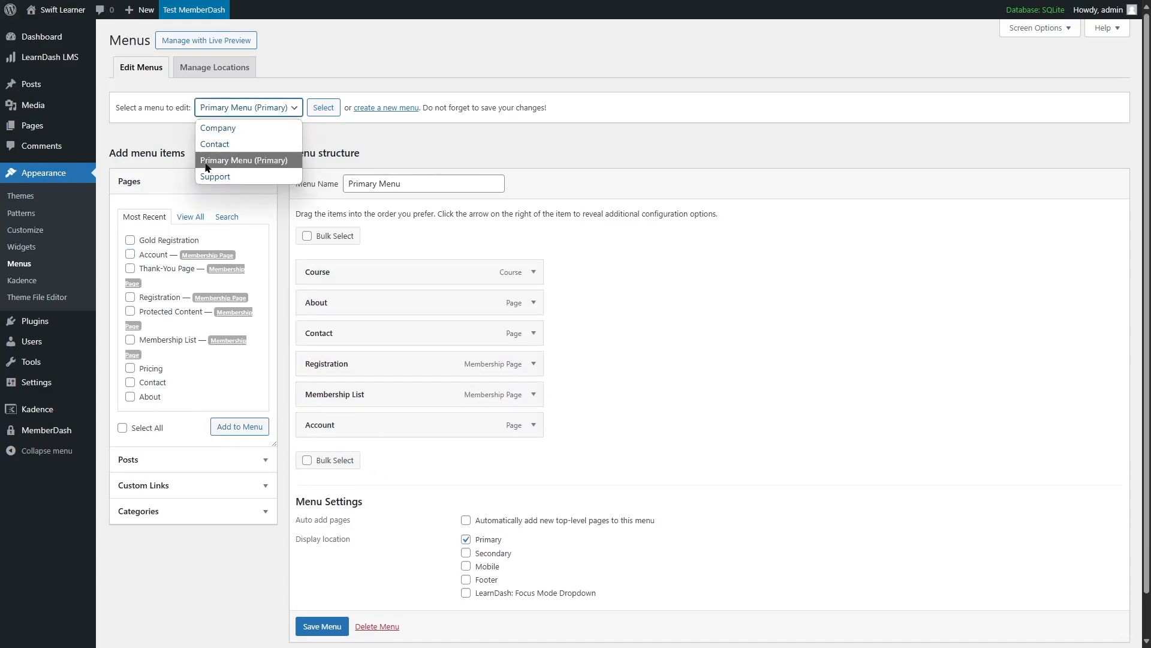
left_click(276, 163)
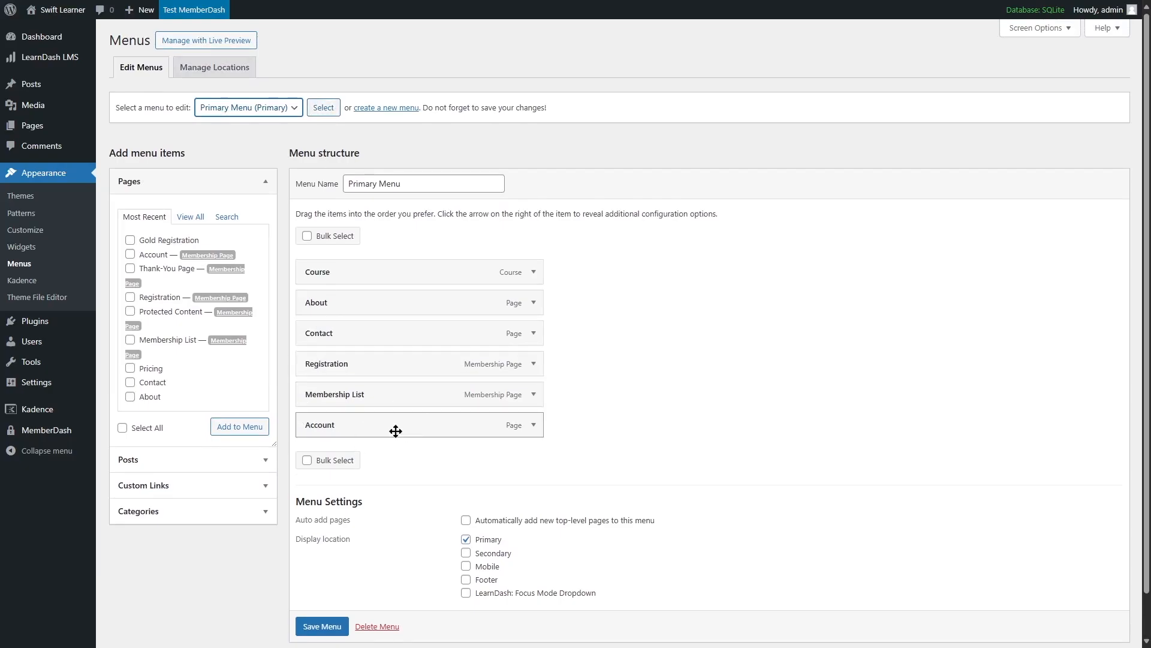
scroll(366, 429, "down", 1)
left_click(325, 586)
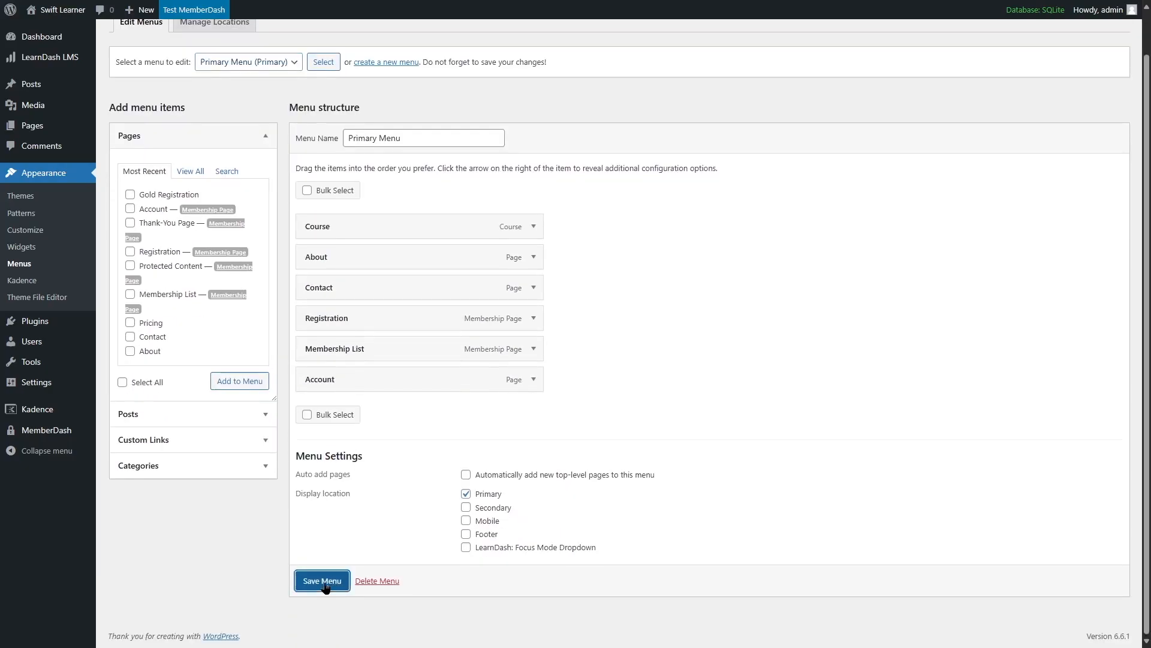
- Visit the live site and check the navigation items on the home page
mouse_move(62, 11)
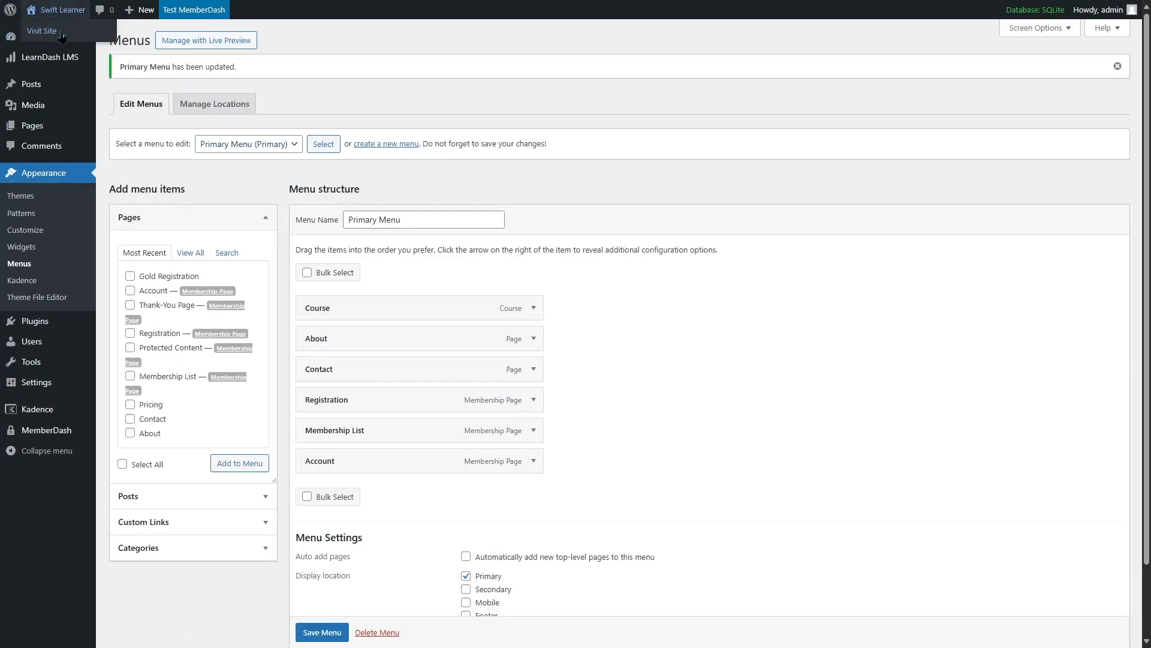
left_click(62, 36)
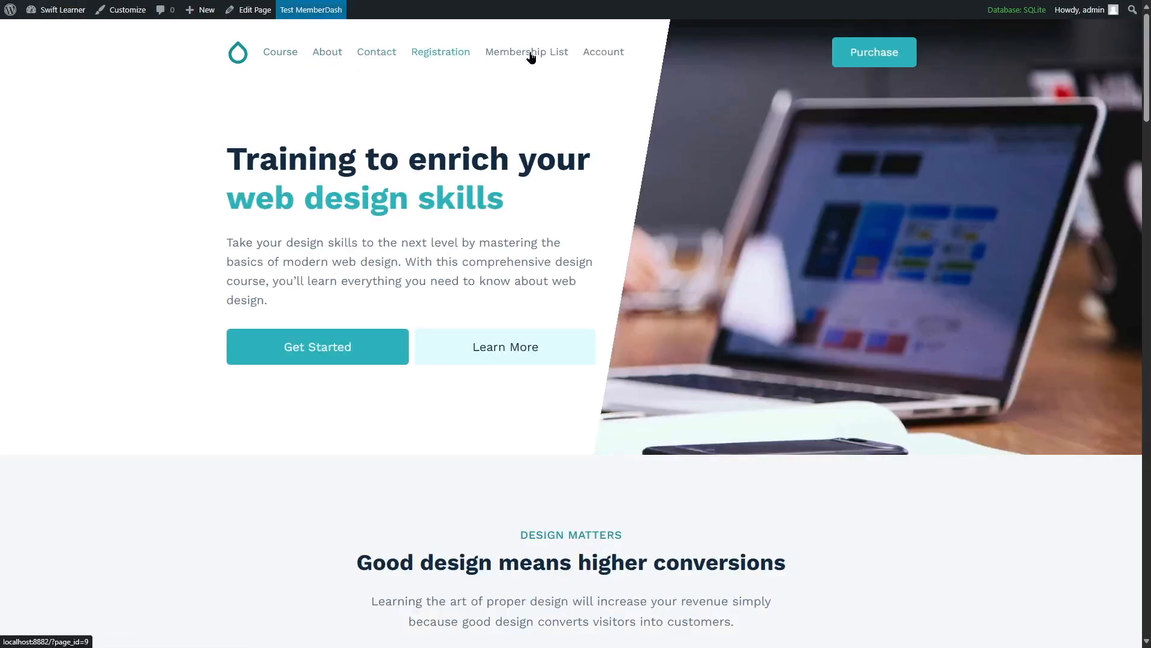
scroll(598, 308, "down", 2)
scroll(598, 308, "up", 2)
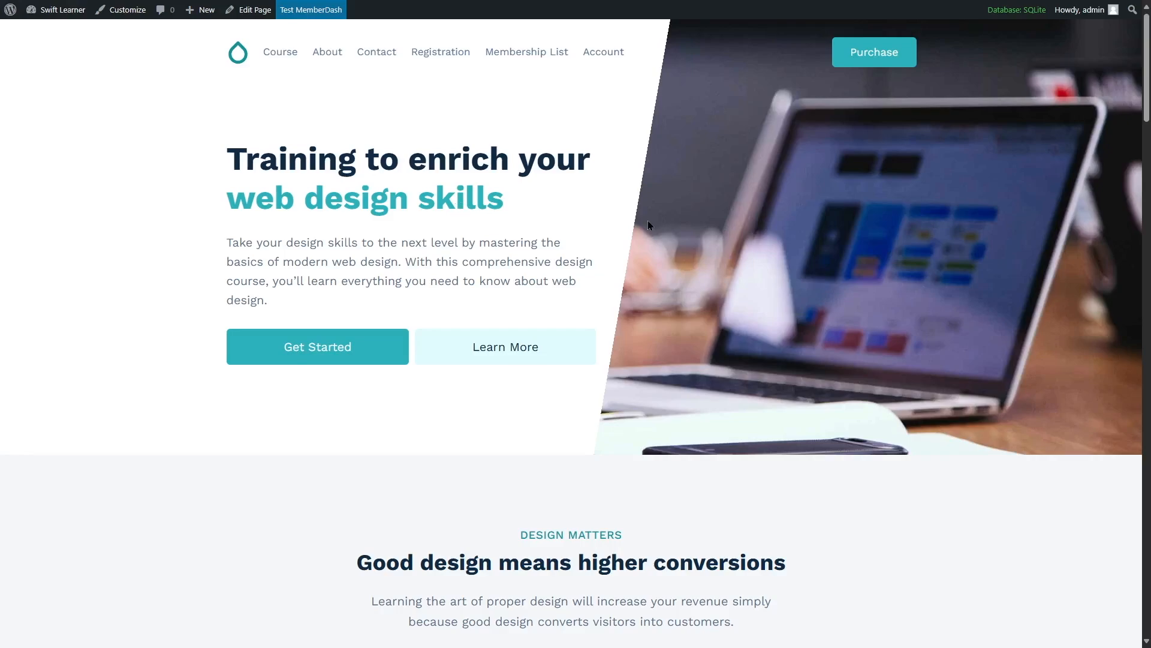
- Return to the admin dashboard and open the LearnDash course Create the Perfect Marketing Strategy for editing
mouse_move(59, 9)
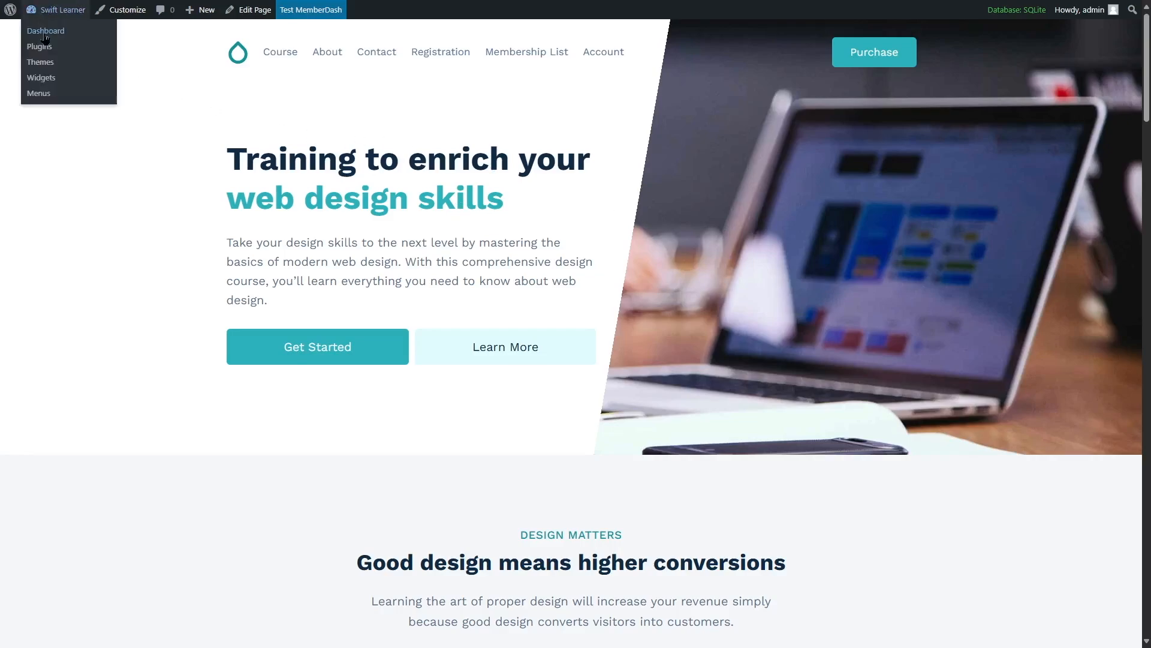
left_click(45, 33)
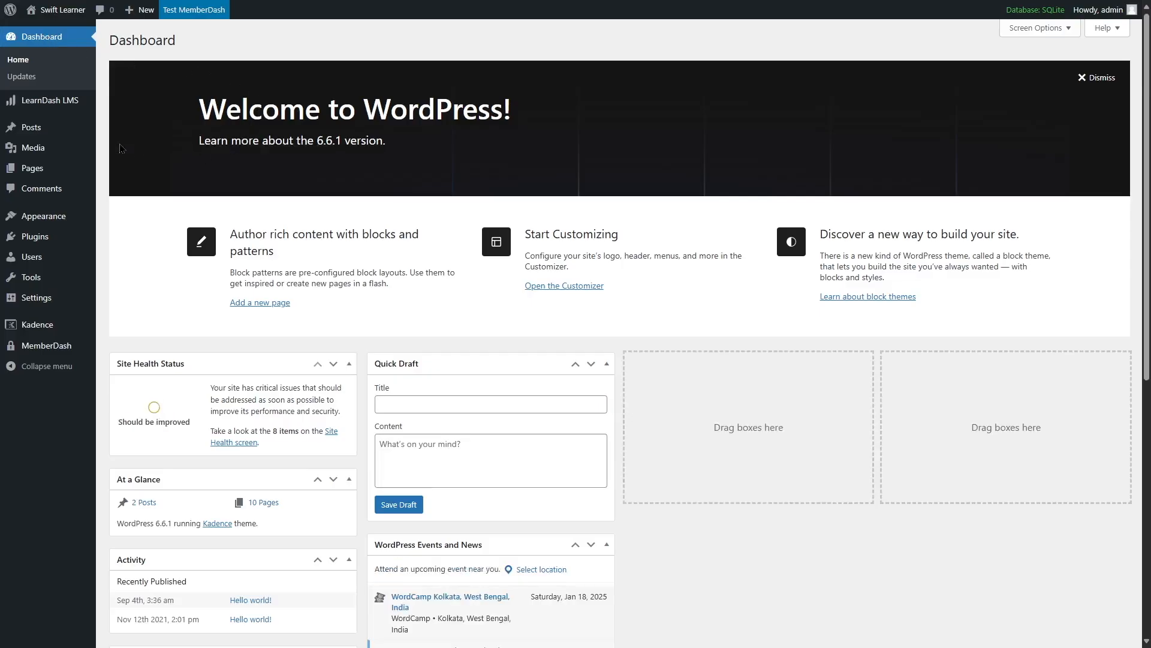
mouse_move(69, 103)
left_click(144, 122)
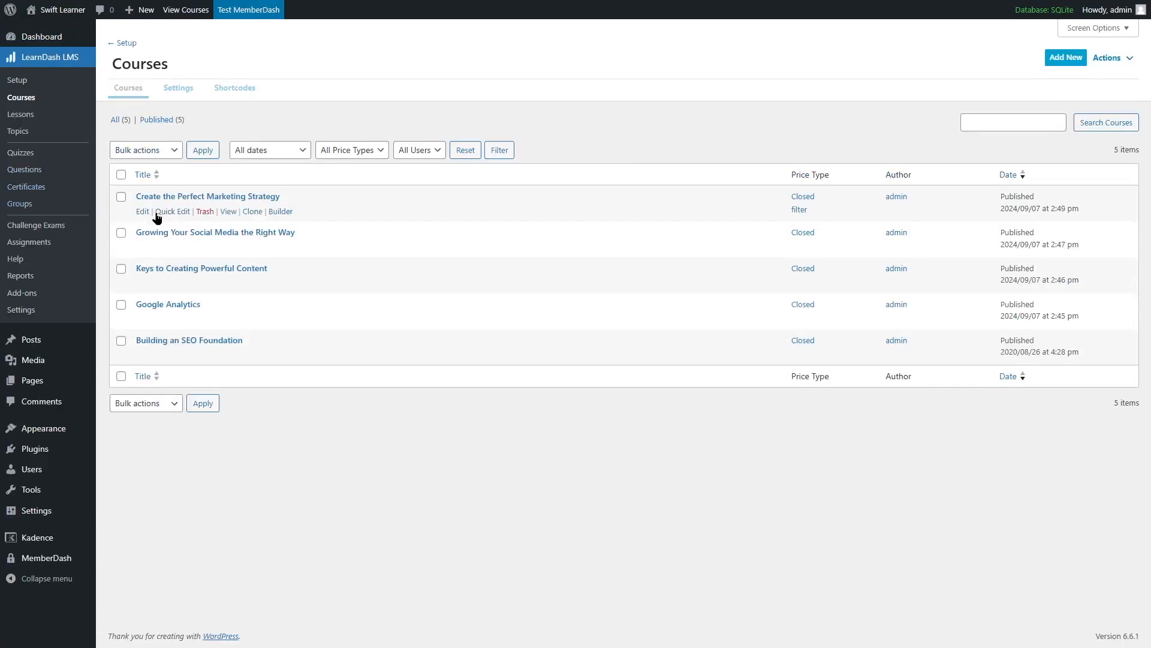
left_click(138, 220)
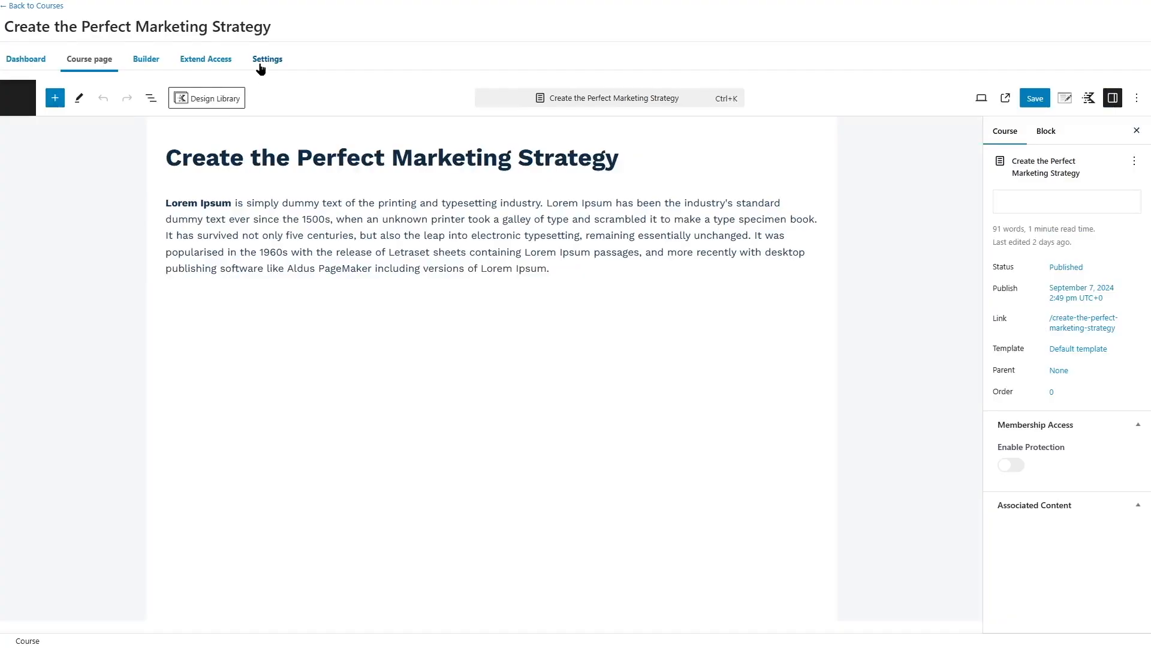
- Examine the Closed access mode's description in the course's settings, then go back to the course list
left_click(262, 62)
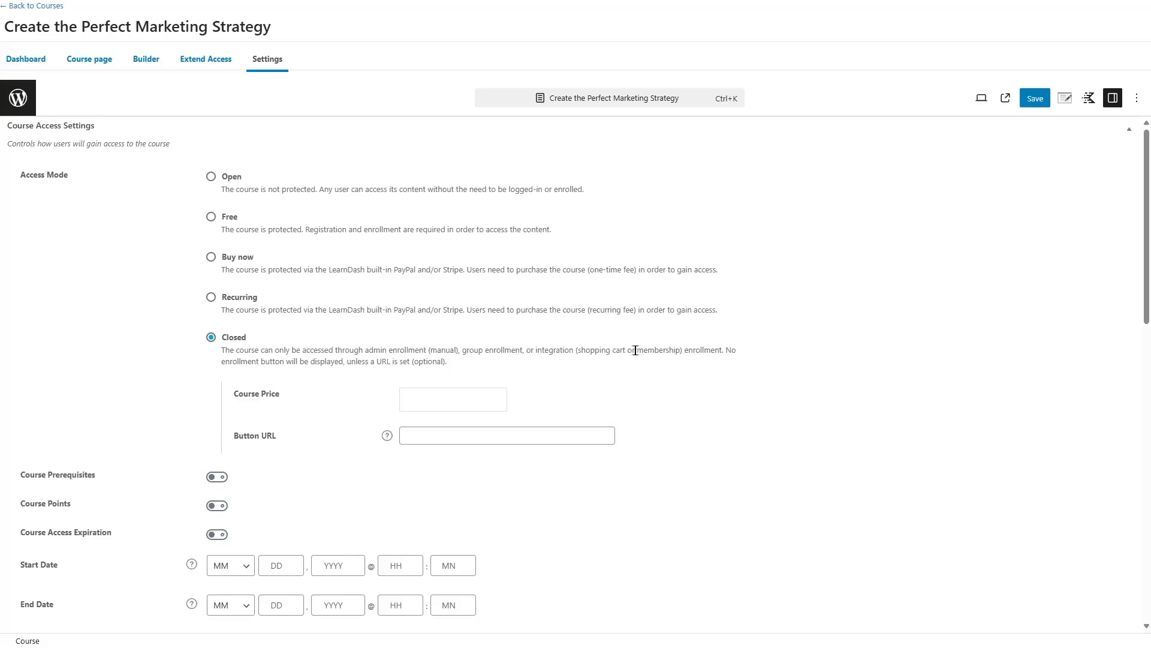
left_click_drag(637, 349, 723, 348)
left_click(474, 374)
left_click(36, 7)
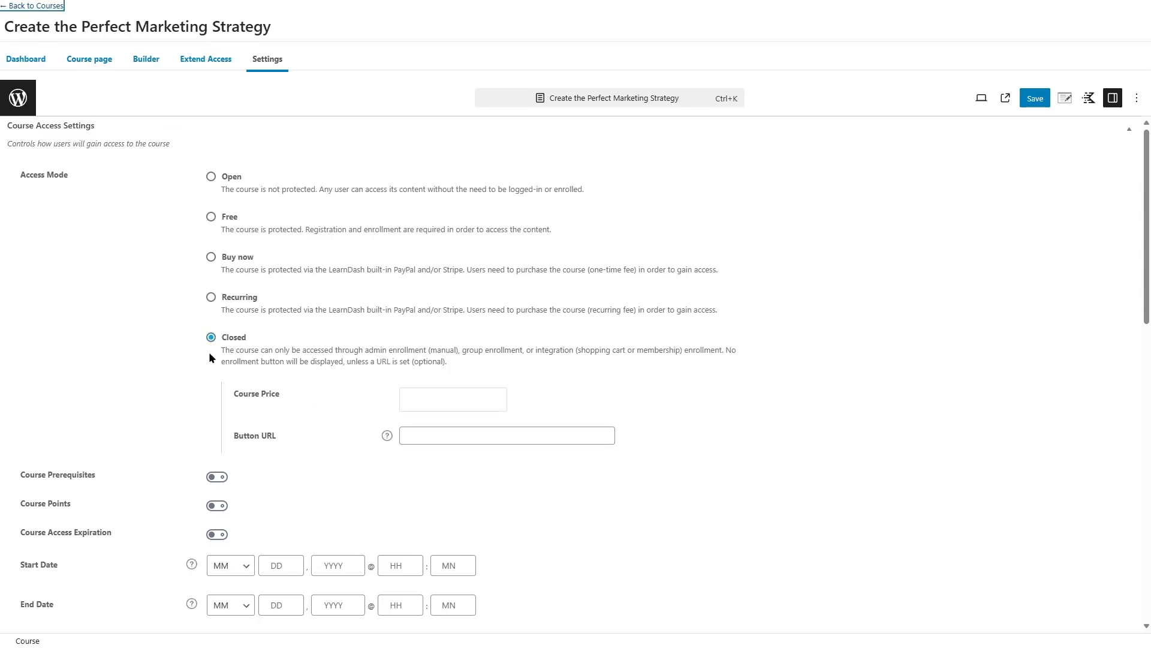